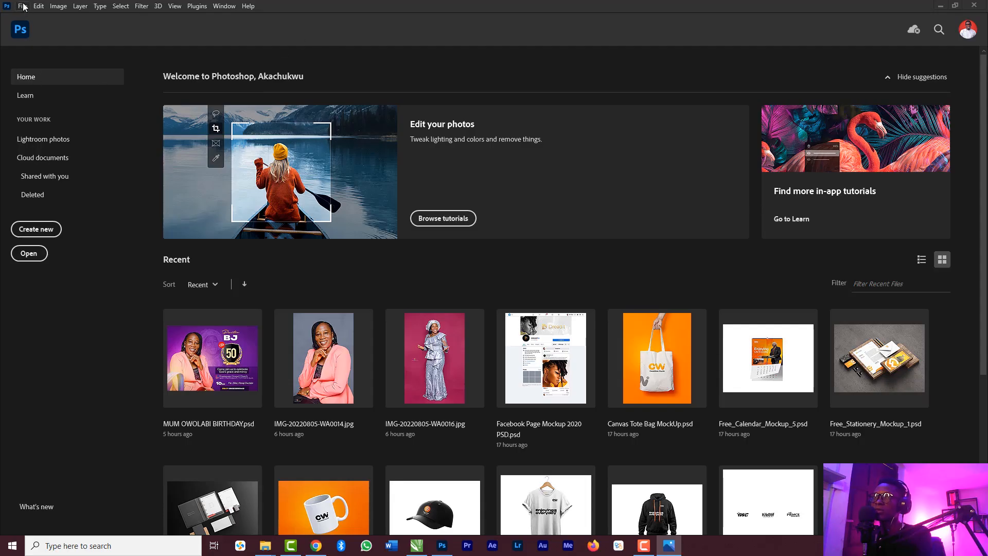
Create a new 11 x 11 inch document at 300 ppi from the recent custom preset.
{"action": "left_click", "coordinate": [23, 6]}
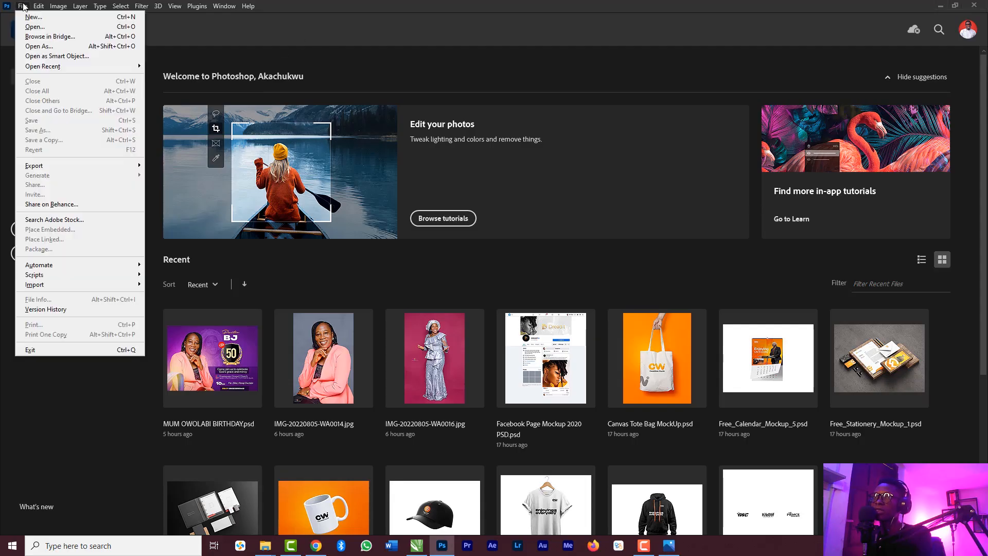
{"action": "left_click", "coordinate": [57, 20]}
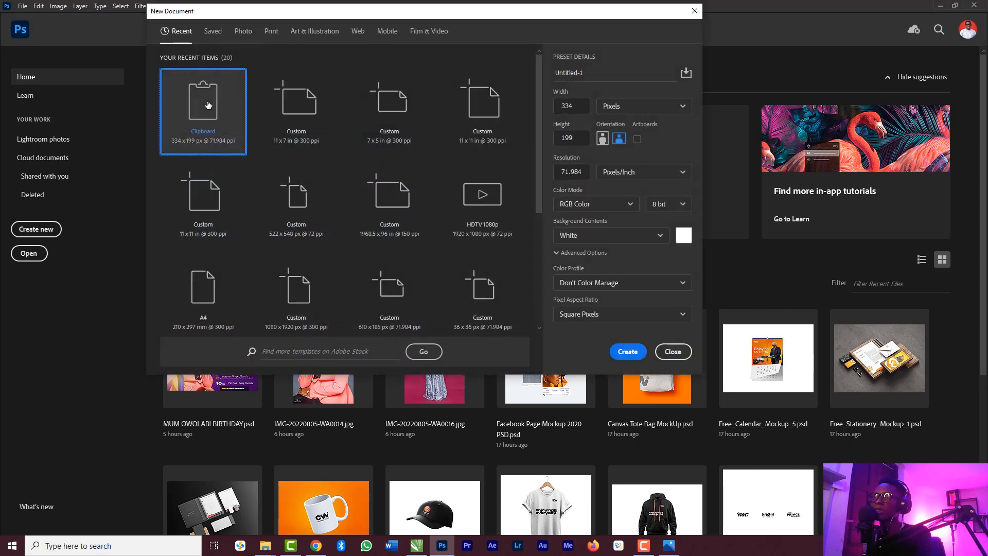
{"action": "left_click", "coordinate": [484, 109]}
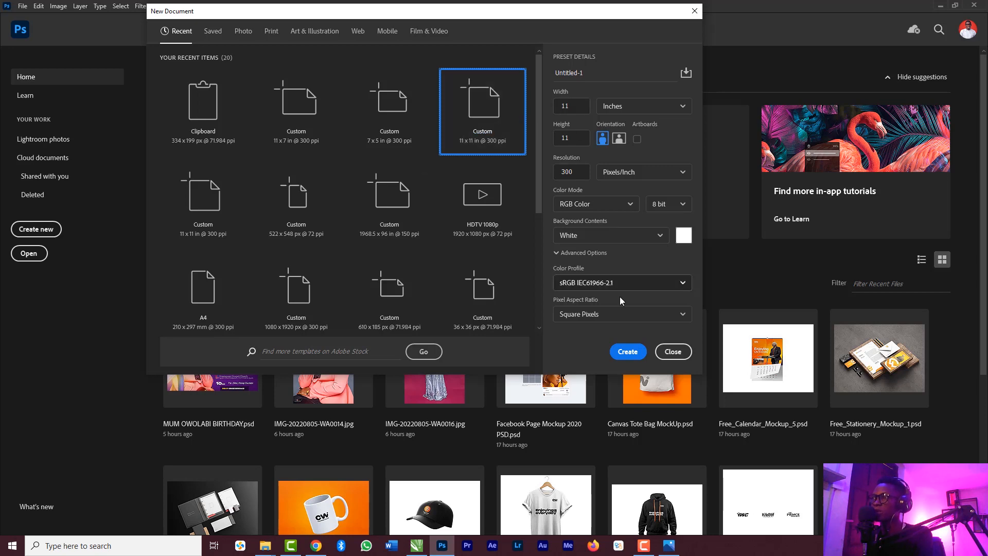
{"action": "left_click", "coordinate": [628, 352]}
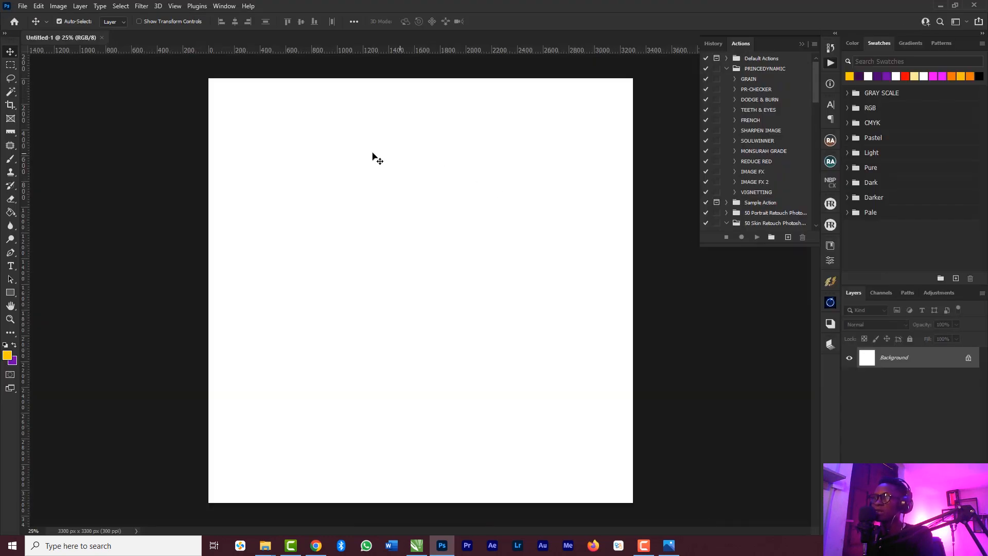
{"action": "left_click", "coordinate": [802, 44]}
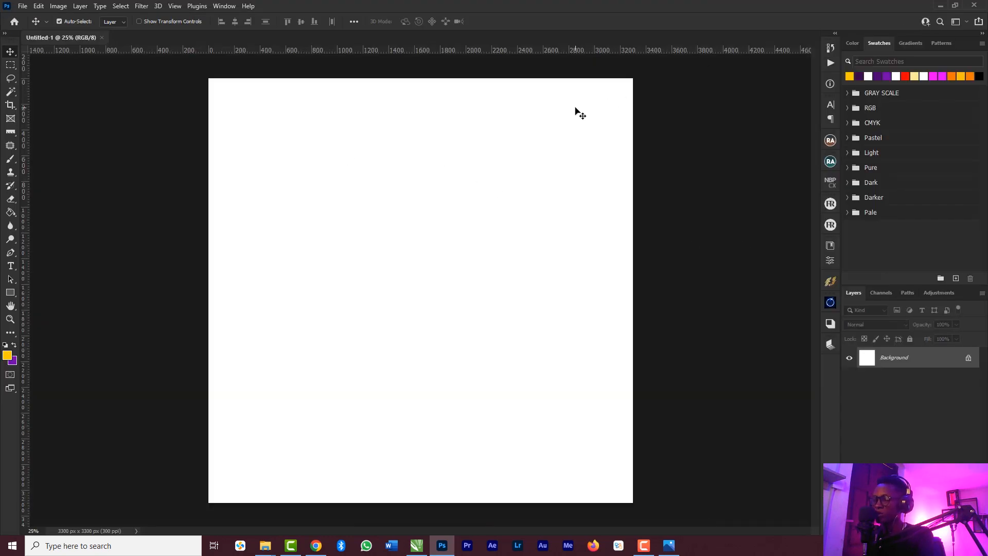
Crop the canvas to the 4:5 (8:10) ratio and unlock the Background layer.
{"action": "key", "text": "c"}
{"action": "left_click", "coordinate": [103, 22]}
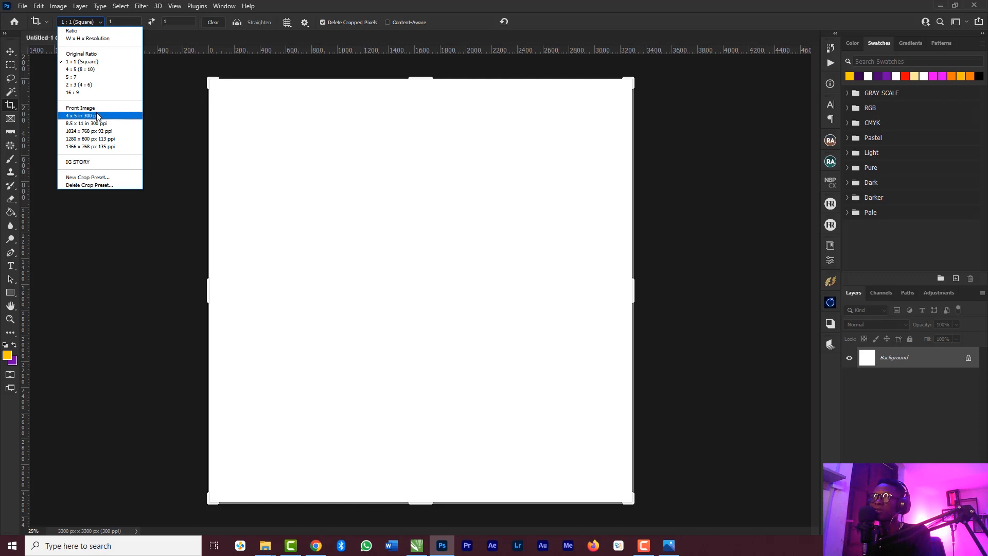
{"action": "left_click", "coordinate": [89, 70]}
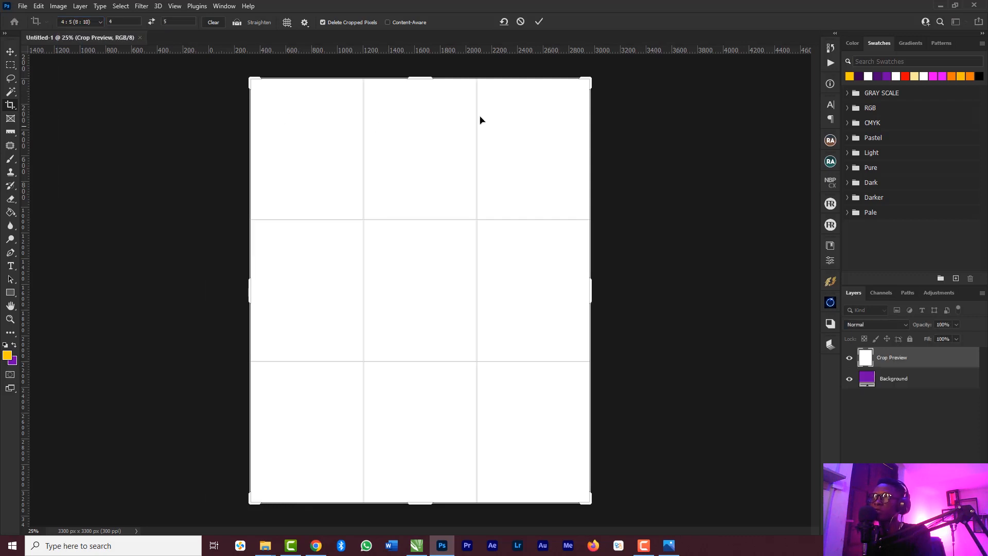
{"action": "left_click", "coordinate": [539, 21]}
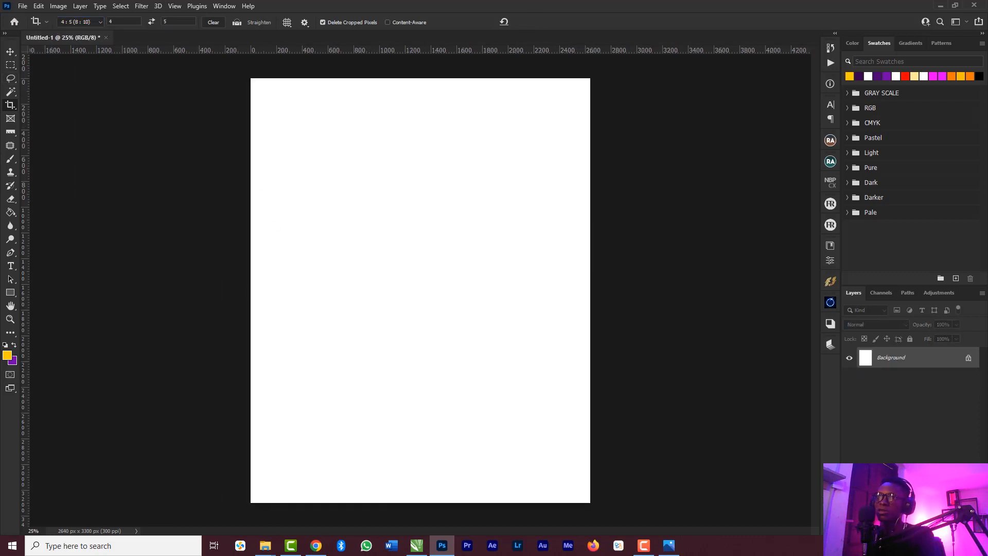
{"action": "left_click", "coordinate": [9, 53]}
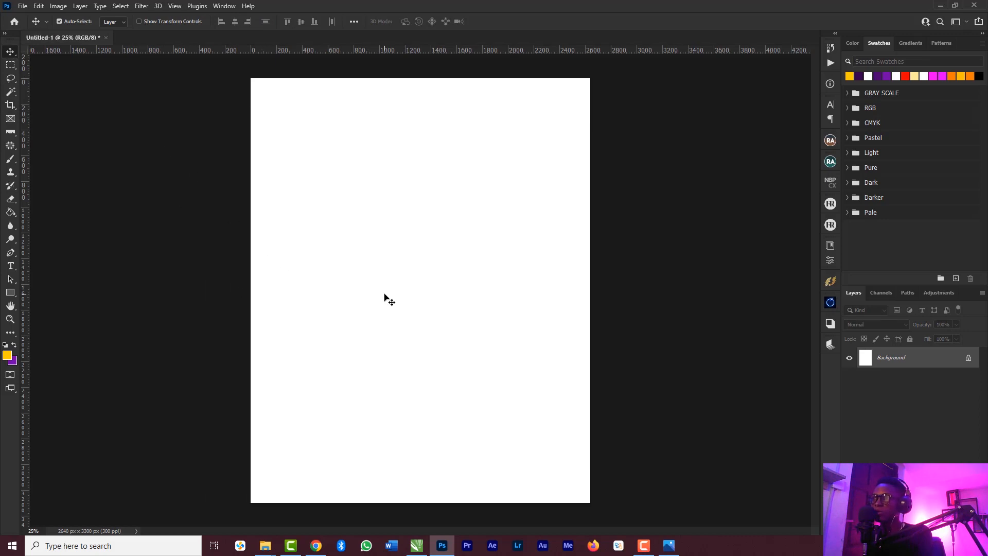
{"action": "left_click", "coordinate": [968, 359]}
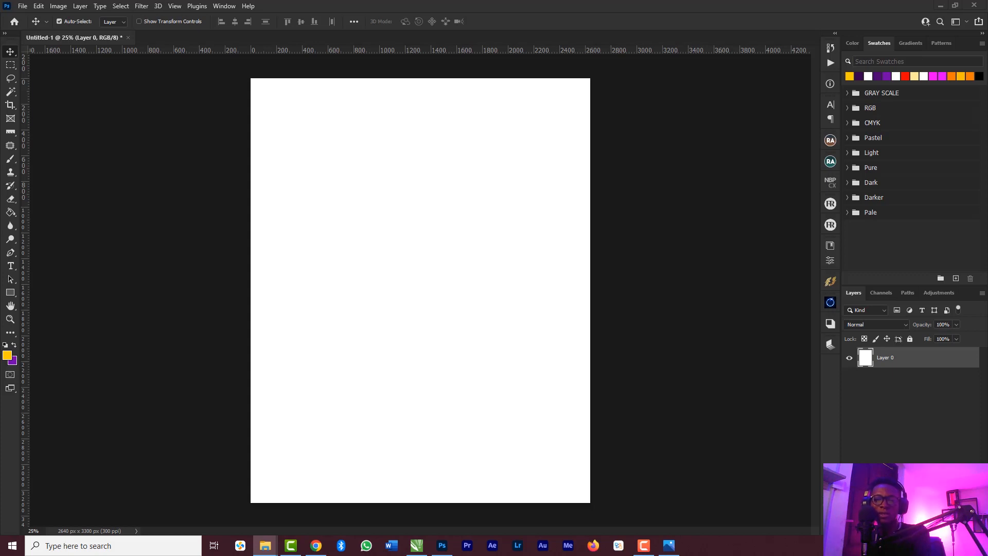
Place the image-from-rawpixel-id-2791157-png picture of the woman in the VR headset onto the canvas.
{"action": "left_click_drag", "start_coordinate": [391, 231], "coordinate": [451, 327]}
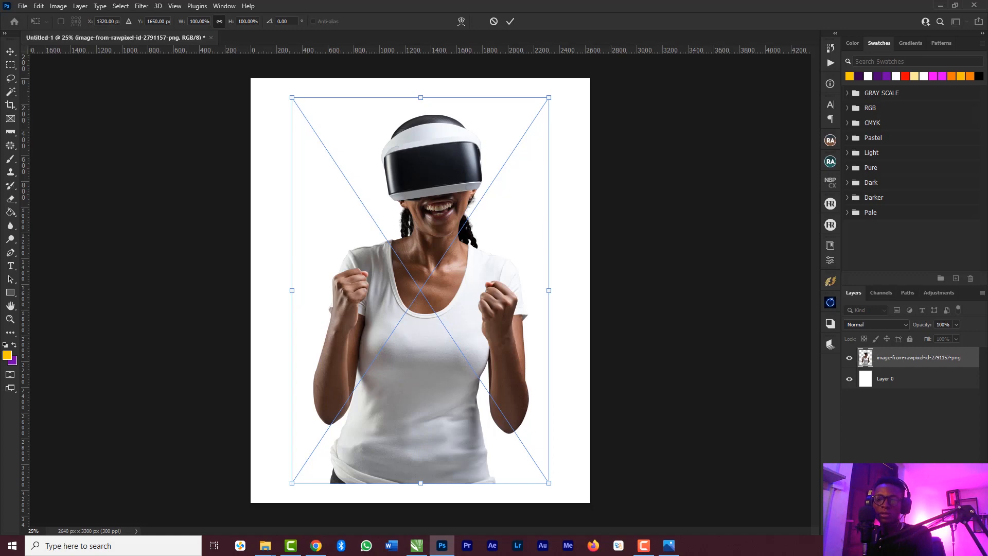
{"action": "key", "text": "alt+Tab"}
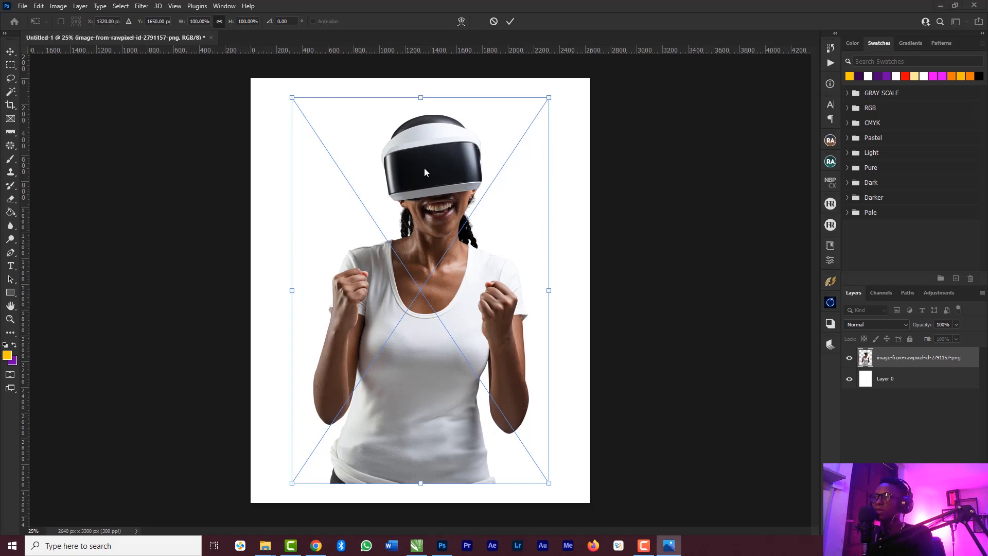
Enlarge the placed woman and position her head and shoulders in the lower part of the canvas, cropping her torso at the bottom edge.
{"action": "left_click", "coordinate": [550, 483]}
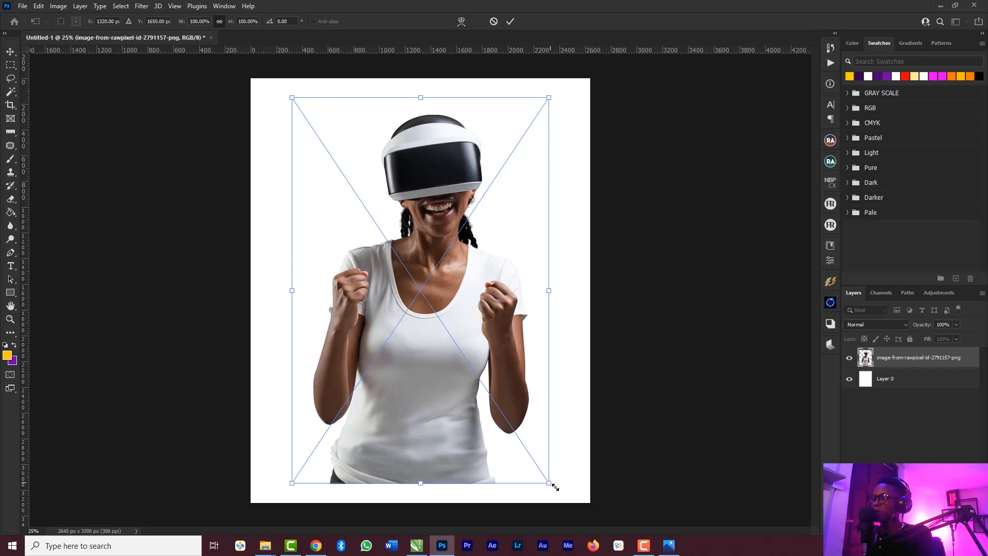
{"action": "left_click_drag", "start_coordinate": [555, 486], "coordinate": [576, 518]}
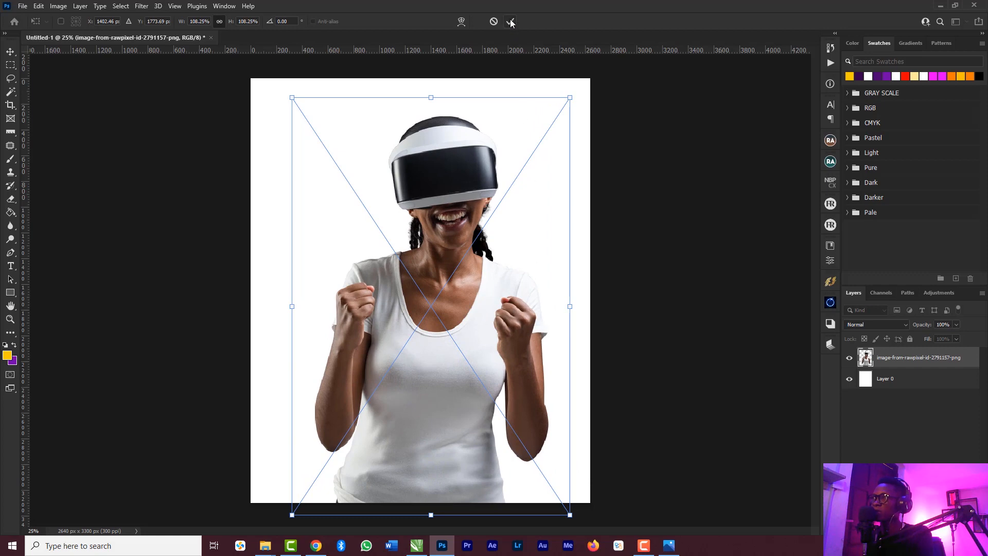
{"action": "left_click_drag", "start_coordinate": [569, 100], "coordinate": [654, 27]}
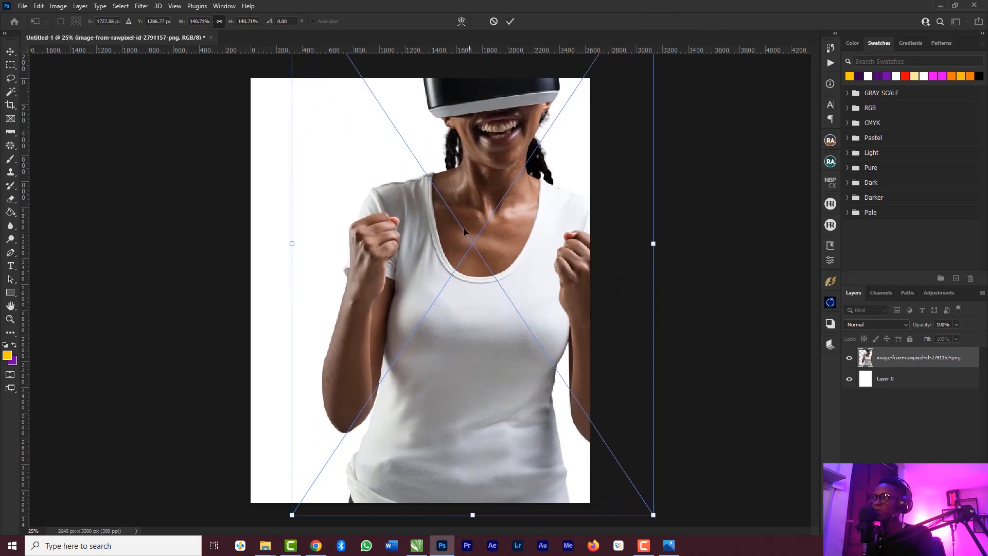
{"action": "left_click_drag", "start_coordinate": [466, 230], "coordinate": [415, 370]}
{"action": "left_click_drag", "start_coordinate": [601, 115], "coordinate": [697, 3]}
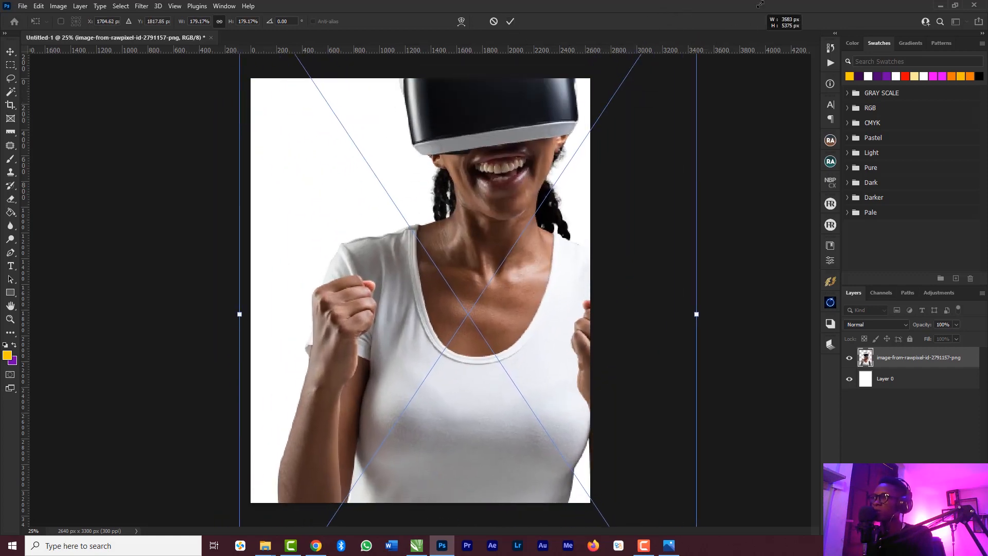
{"action": "left_click_drag", "start_coordinate": [486, 233], "coordinate": [421, 420]}
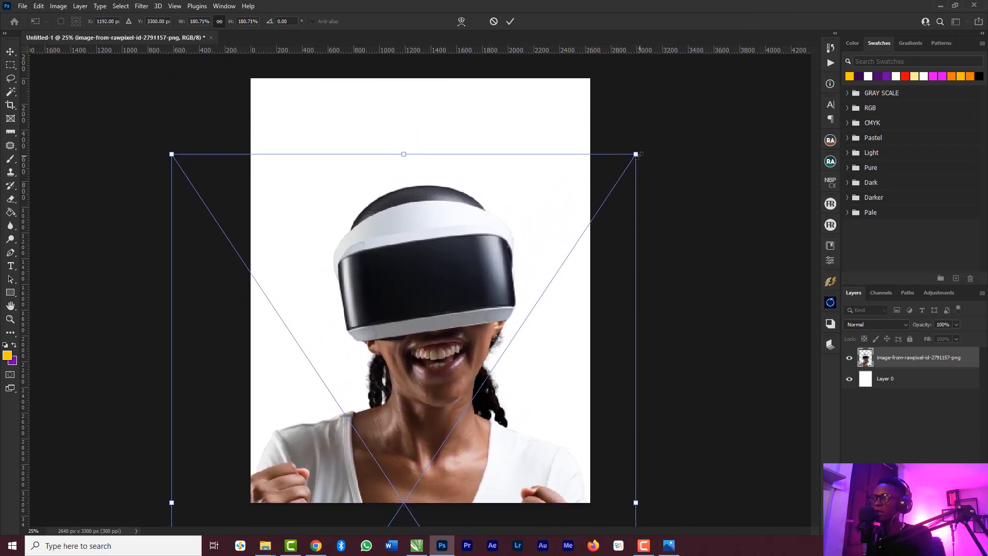
{"action": "mouse_move", "coordinate": [495, 255]}
{"action": "left_mouse_down"}
{"action": "mouse_move", "coordinate": [491, 235]}
{"action": "mouse_move", "coordinate": [495, 270]}
{"action": "left_mouse_up"}
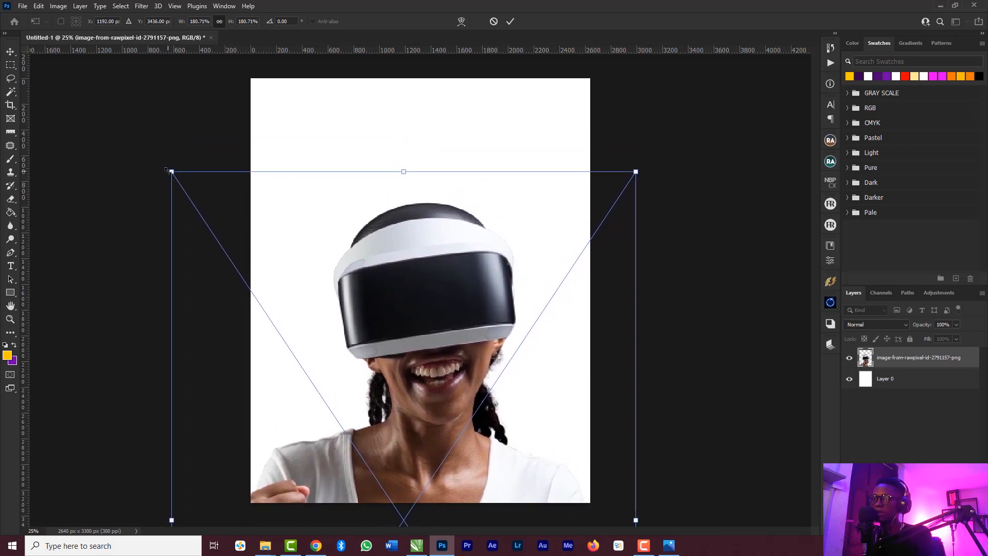
{"action": "left_click_drag", "start_coordinate": [169, 172], "coordinate": [207, 227]}
{"action": "left_click_drag", "start_coordinate": [390, 307], "coordinate": [370, 264]}
{"action": "left_click", "coordinate": [510, 21]}
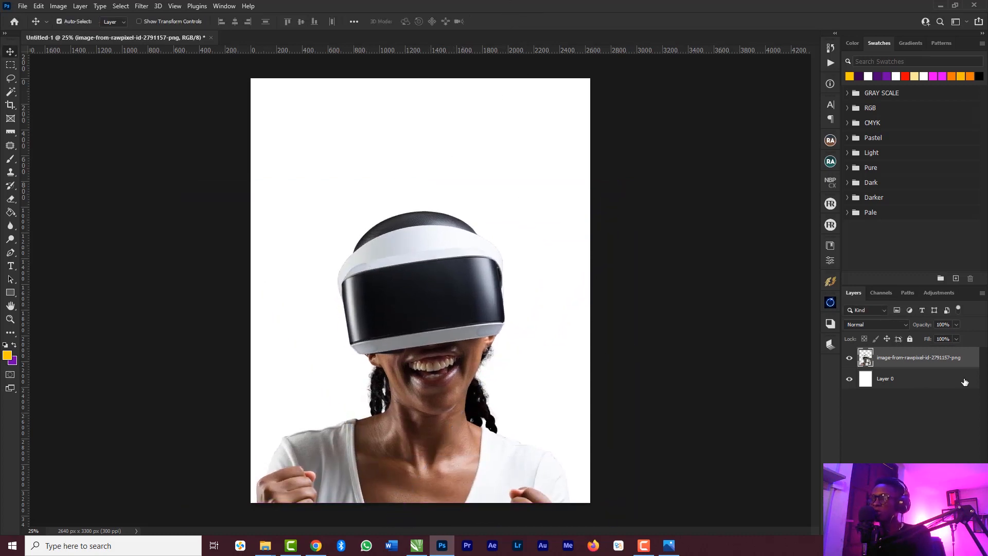
Open the woman's layer in the Camera Raw Filter and zoom in to examine her skin and face.
{"action": "left_click", "coordinate": [141, 8]}
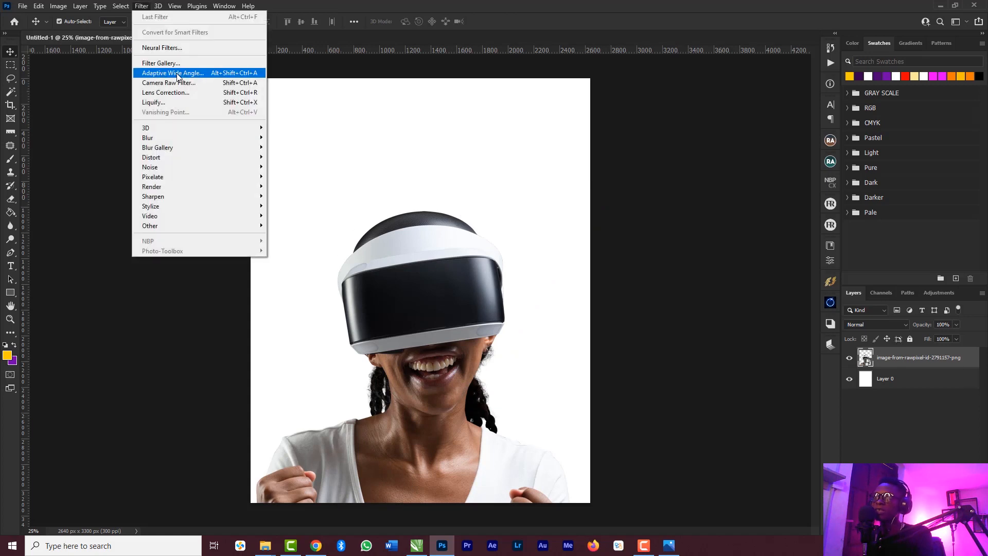
{"action": "left_click", "coordinate": [192, 82]}
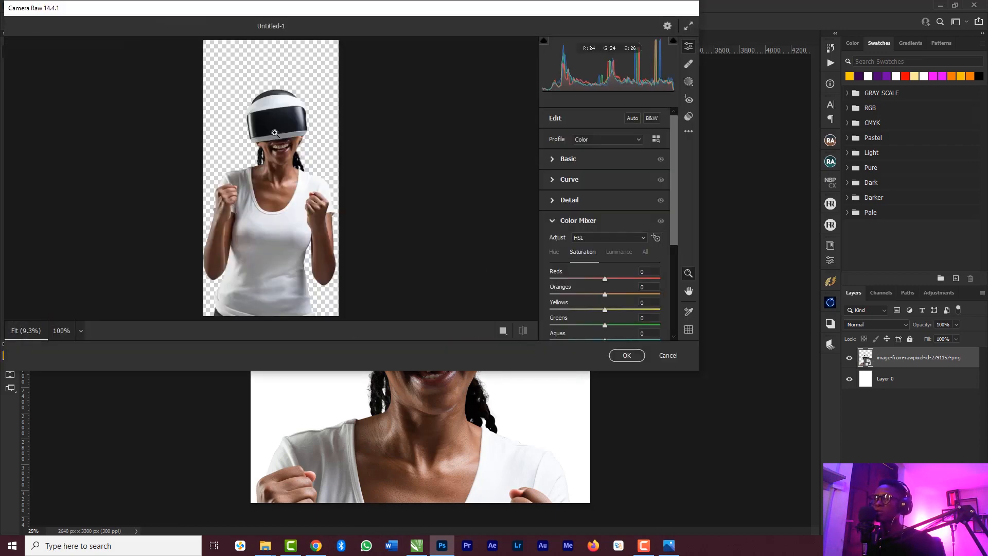
{"action": "left_click", "coordinate": [274, 132]}
{"action": "left_click", "coordinate": [311, 214]}
{"action": "left_click_drag", "start_coordinate": [311, 218], "coordinate": [346, 199]}
{"action": "key", "text": "space"}
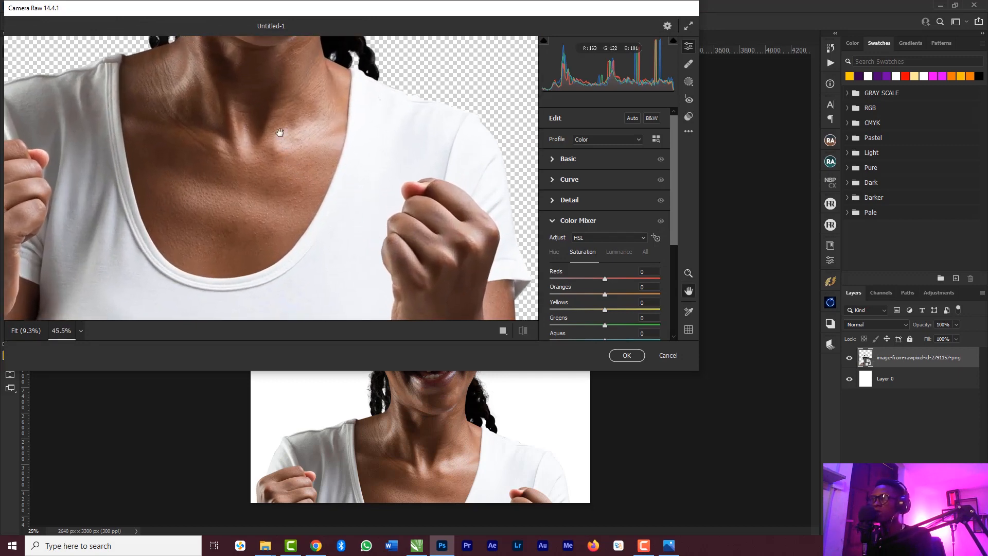
{"action": "left_click_drag", "start_coordinate": [279, 132], "coordinate": [321, 254]}
{"action": "left_click_drag", "start_coordinate": [316, 175], "coordinate": [324, 239]}
{"action": "left_click_drag", "start_coordinate": [332, 152], "coordinate": [332, 182]}
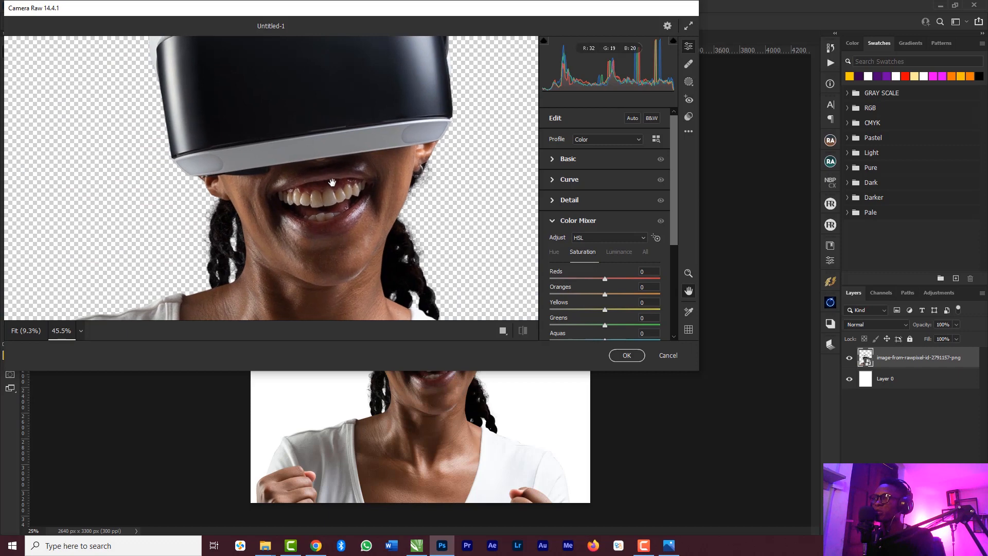
Show the Basic adjustments and examine the woman's face and headset at several zoom levels.
{"action": "left_click", "coordinate": [551, 157]}
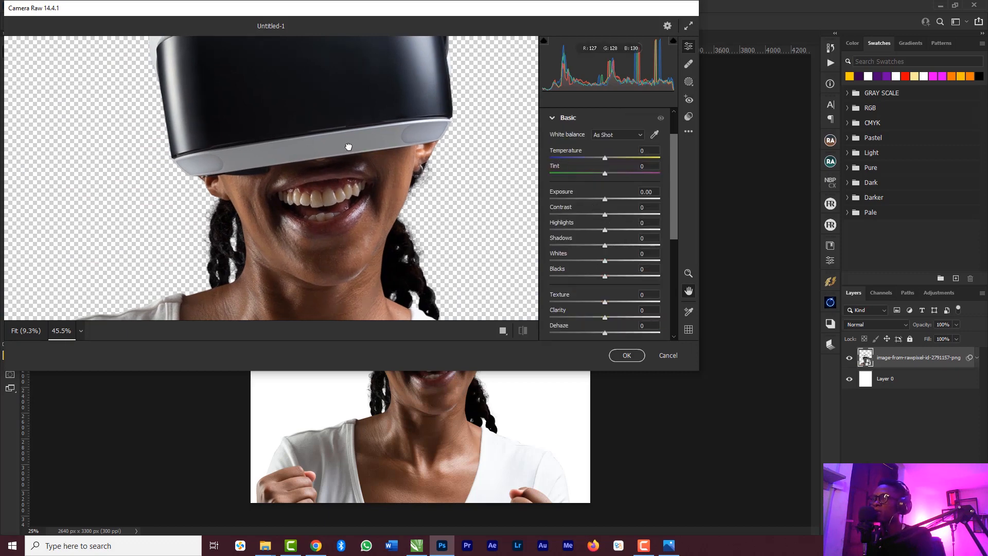
{"action": "left_click_drag", "start_coordinate": [348, 147], "coordinate": [335, 145]}
{"action": "key", "text": "z"}
{"action": "left_click_drag", "start_coordinate": [367, 193], "coordinate": [341, 171]}
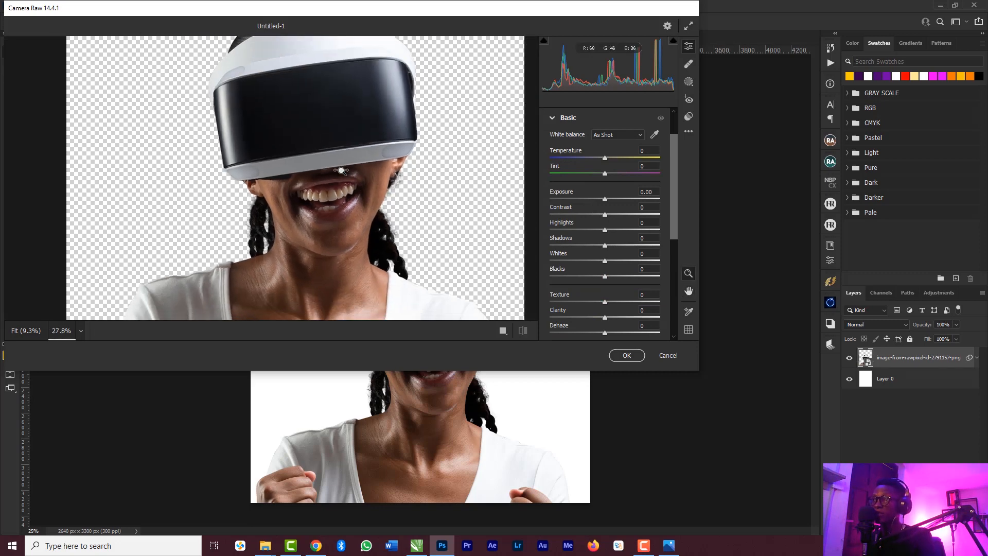
{"action": "scroll", "coordinate": [341, 170], "scroll_direction": "down", "scroll_amount": 5}
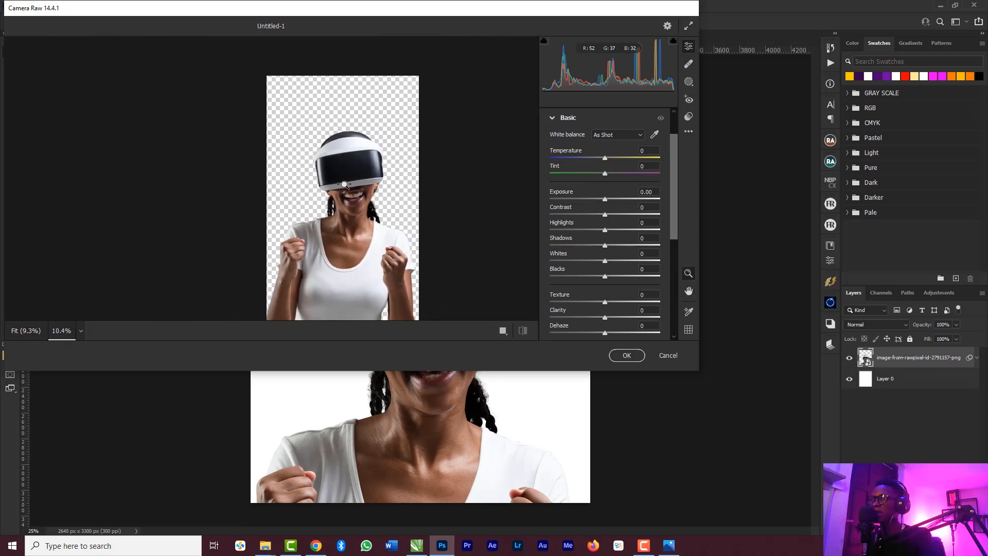
{"action": "left_click_drag", "start_coordinate": [360, 199], "coordinate": [411, 231]}
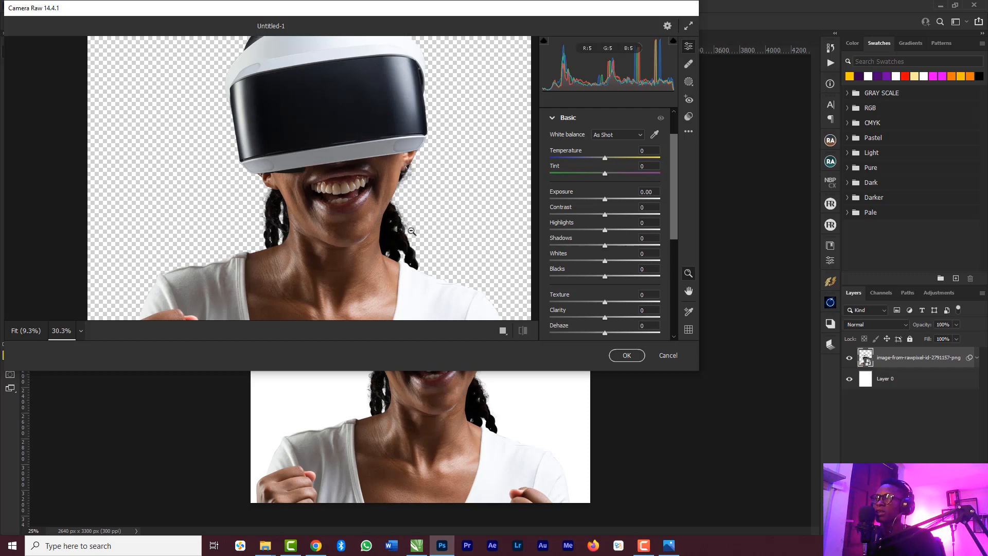
{"action": "scroll", "coordinate": [346, 197], "scroll_direction": "down", "scroll_amount": 2}
{"action": "scroll", "coordinate": [346, 197], "scroll_direction": "down", "scroll_amount": 1}
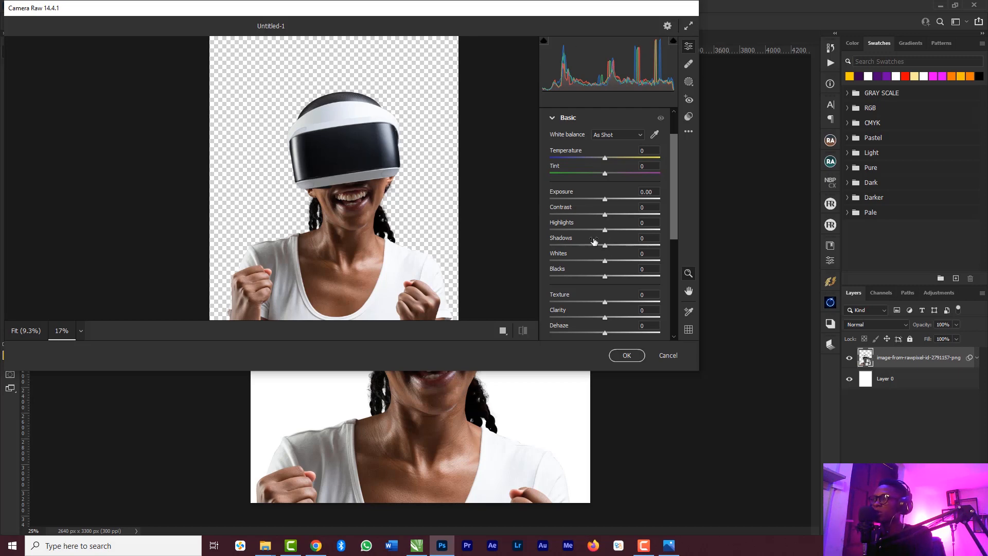
Set Shadows to +51, Blacks to -27, Exposure to +0.05, Contrast to +9, Whites to -25 and Clarity to +12.
{"action": "left_click_drag", "start_coordinate": [606, 245], "coordinate": [633, 246]}
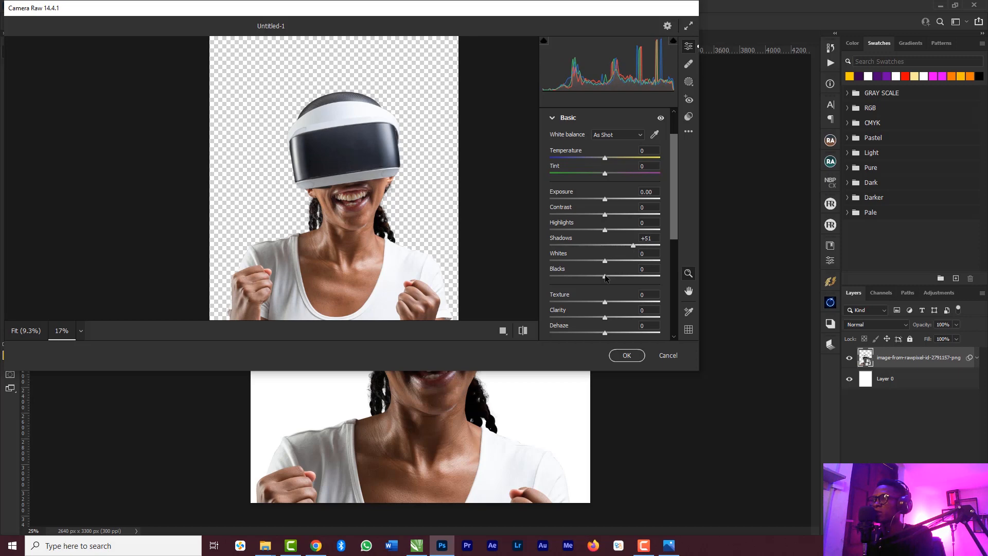
{"action": "left_click_drag", "start_coordinate": [605, 278], "coordinate": [590, 277]}
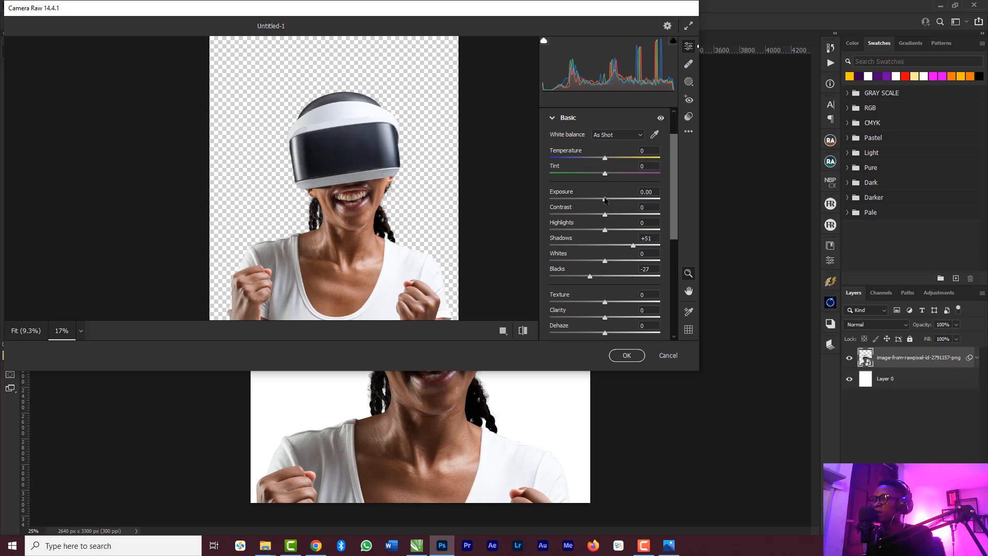
{"action": "left_click_drag", "start_coordinate": [605, 201], "coordinate": [592, 261]}
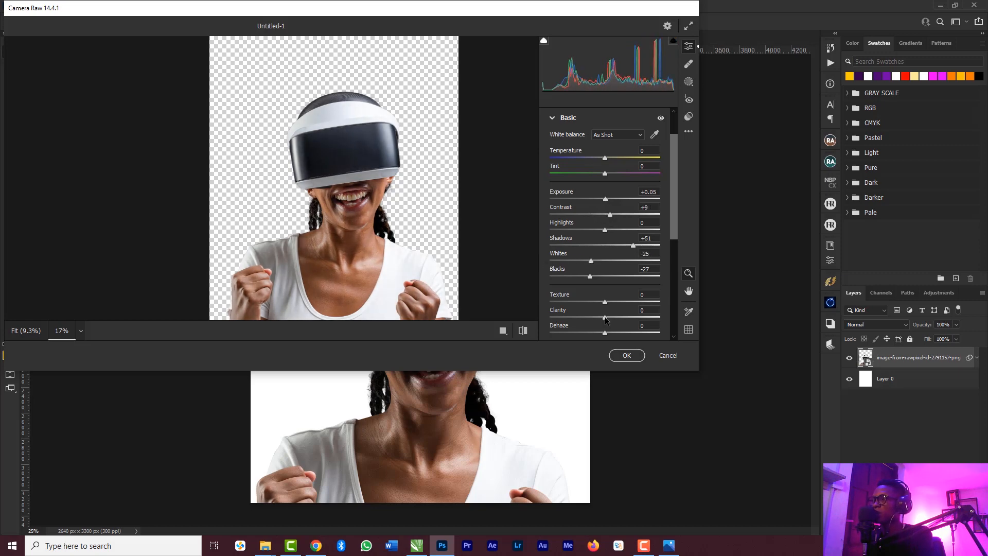
{"action": "left_click_drag", "start_coordinate": [605, 318], "coordinate": [612, 319]}
Set Sharpening to 50, apply the Camera Raw adjustments to the woman's layer and collapse its Smart Filters list.
{"action": "left_click_drag", "start_coordinate": [670, 213], "coordinate": [671, 285]}
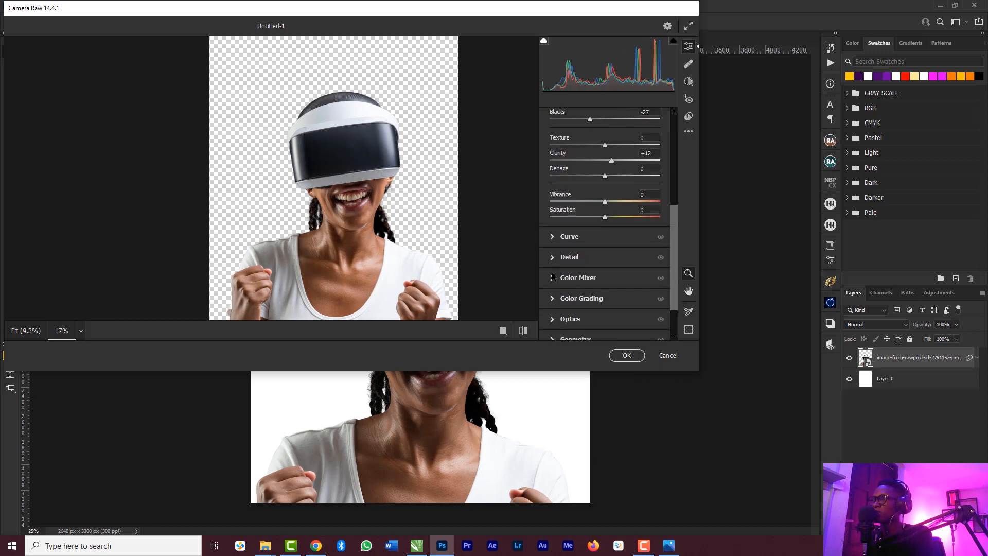
{"action": "left_click", "coordinate": [553, 258]}
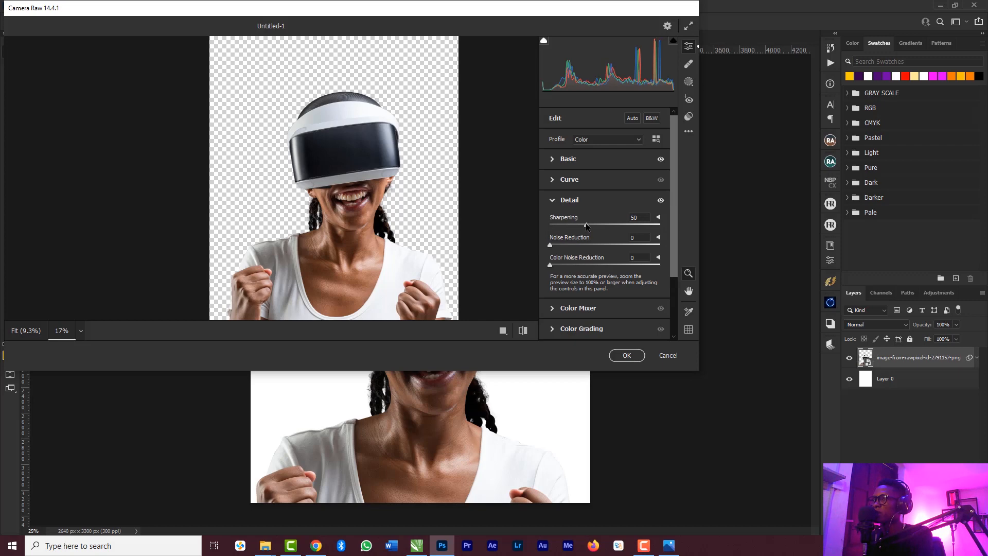
{"action": "left_click", "coordinate": [626, 355]}
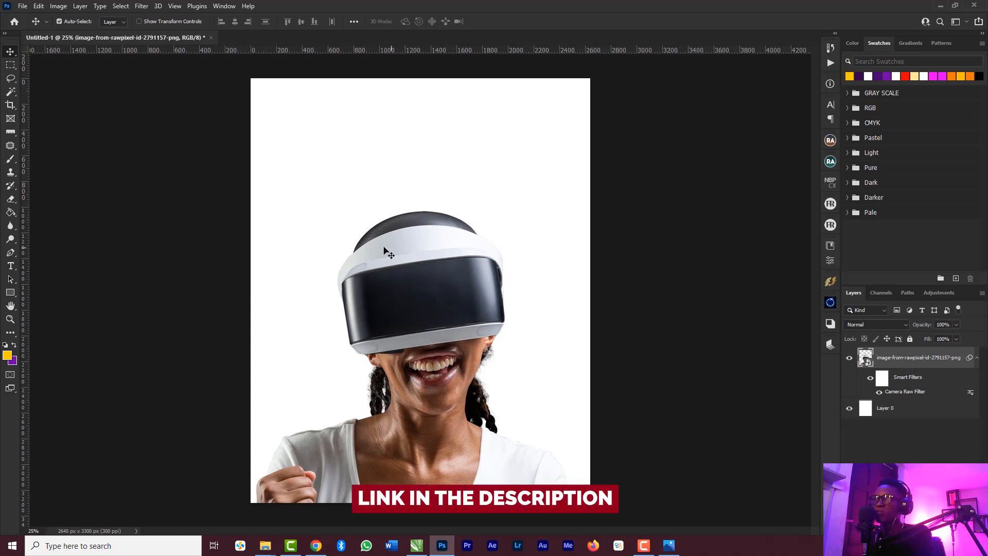
{"action": "left_click", "coordinate": [976, 357]}
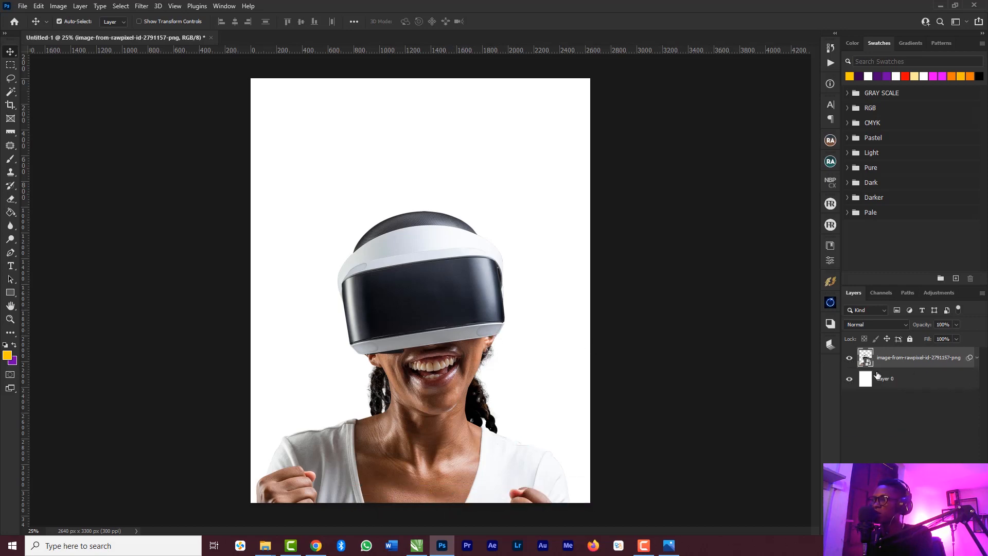
Hide the woman's layer, add a red Solid Color fill layer above the white background, and show the woman again.
{"action": "left_click", "coordinate": [849, 360]}
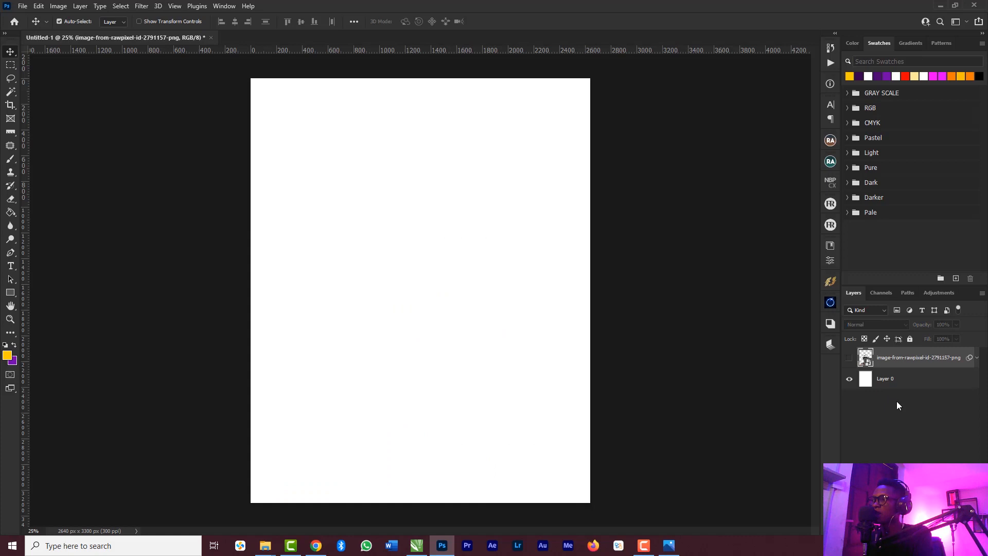
{"action": "left_click", "coordinate": [949, 385]}
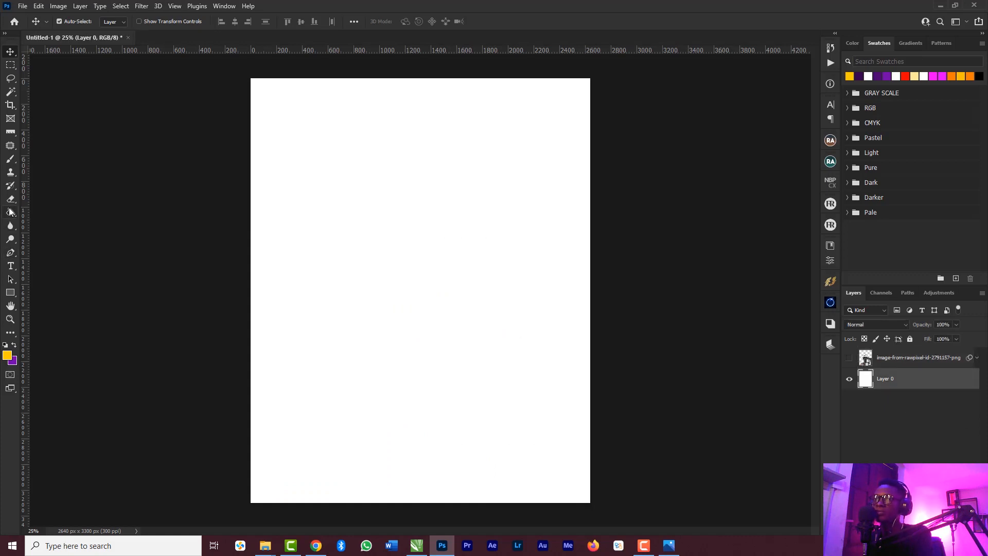
{"action": "left_click", "coordinate": [897, 529]}
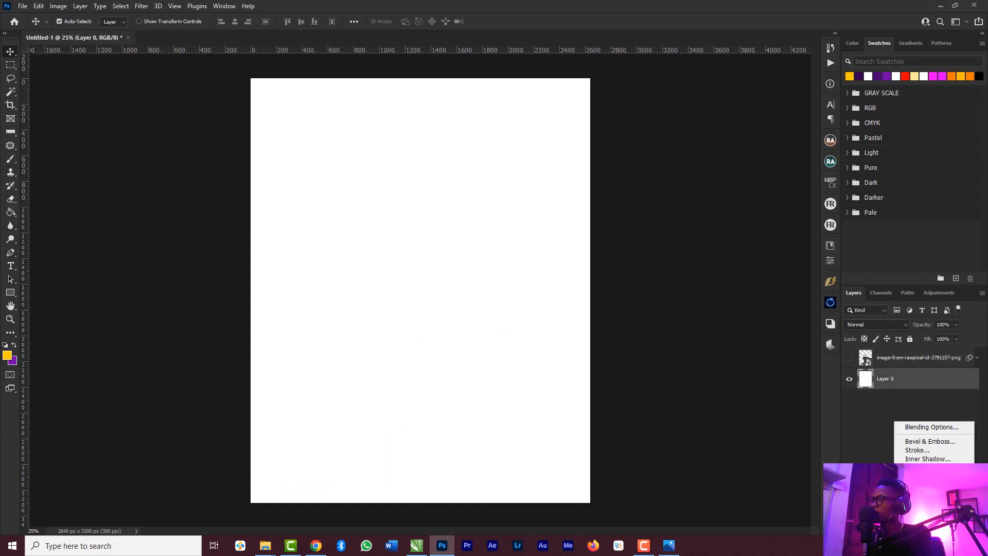
{"action": "left_click", "coordinate": [916, 450]}
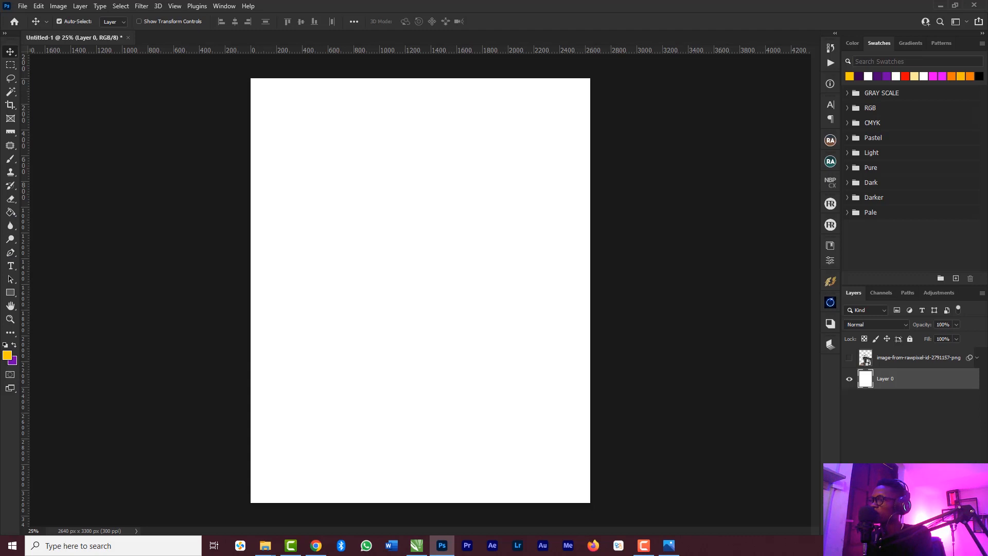
{"action": "left_click", "coordinate": [926, 529]}
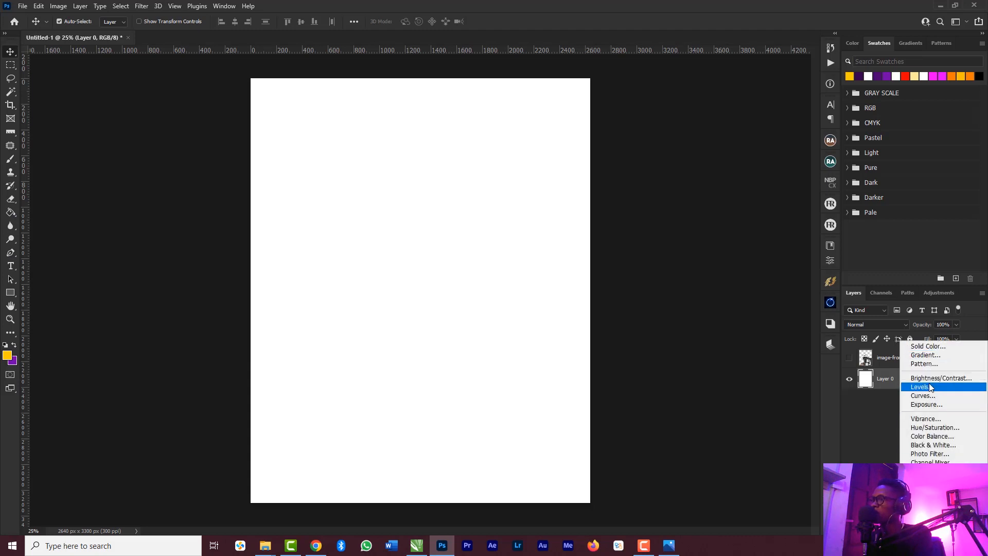
{"action": "left_click", "coordinate": [928, 347]}
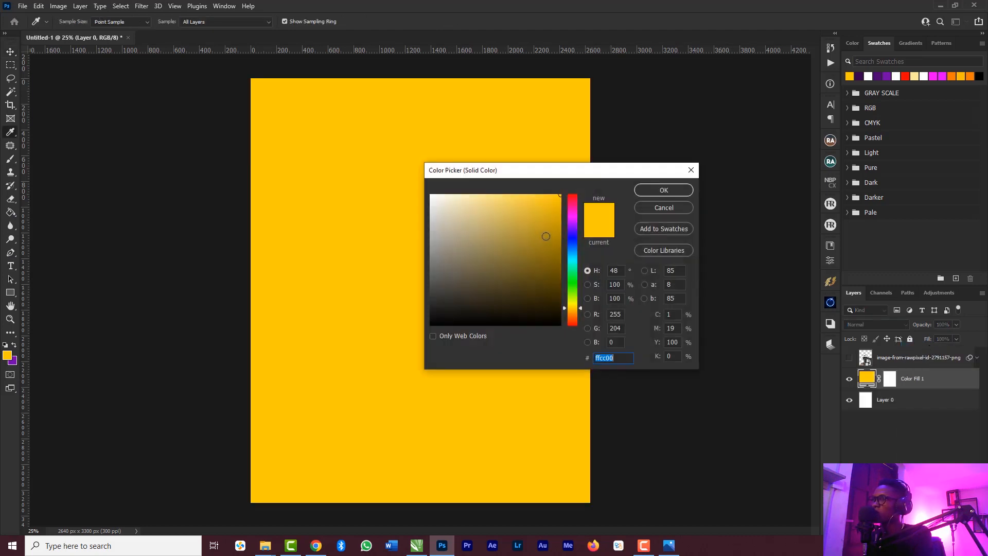
{"action": "left_click_drag", "start_coordinate": [570, 209], "coordinate": [571, 196]}
{"action": "mouse_move", "coordinate": [559, 238]}
{"action": "left_mouse_down"}
{"action": "mouse_move", "coordinate": [563, 216]}
{"action": "mouse_move", "coordinate": [559, 233]}
{"action": "left_mouse_up"}
{"action": "left_click", "coordinate": [664, 191]}
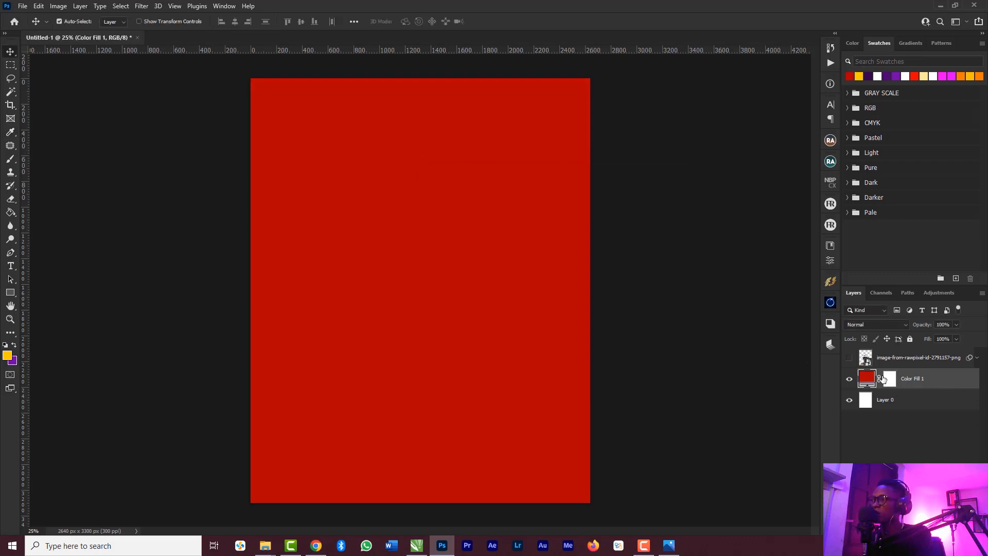
{"action": "left_click", "coordinate": [850, 359]}
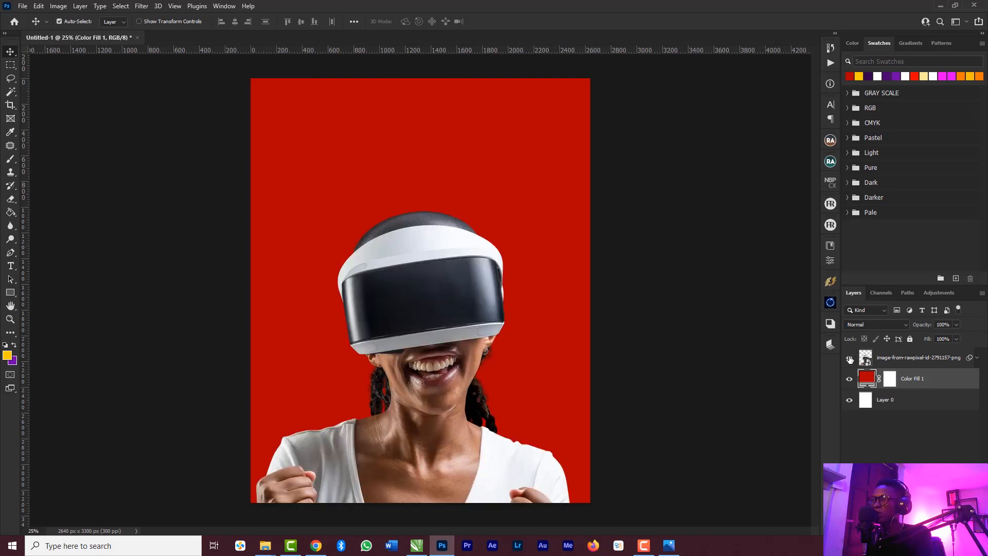
Add a Black & White adjustment above the woman's layer and clip it so that only she is desaturated.
{"action": "left_click", "coordinate": [430, 310]}
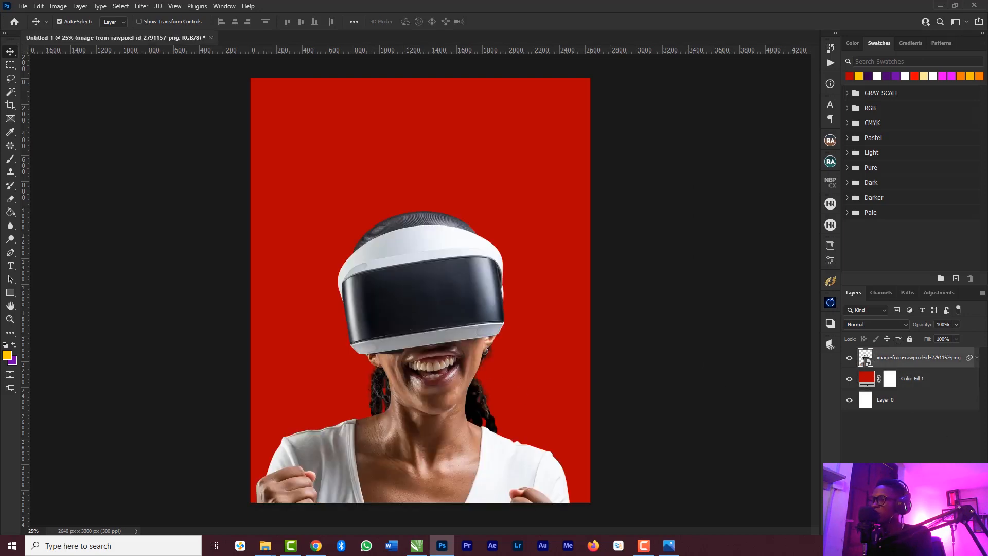
{"action": "left_click", "coordinate": [926, 529]}
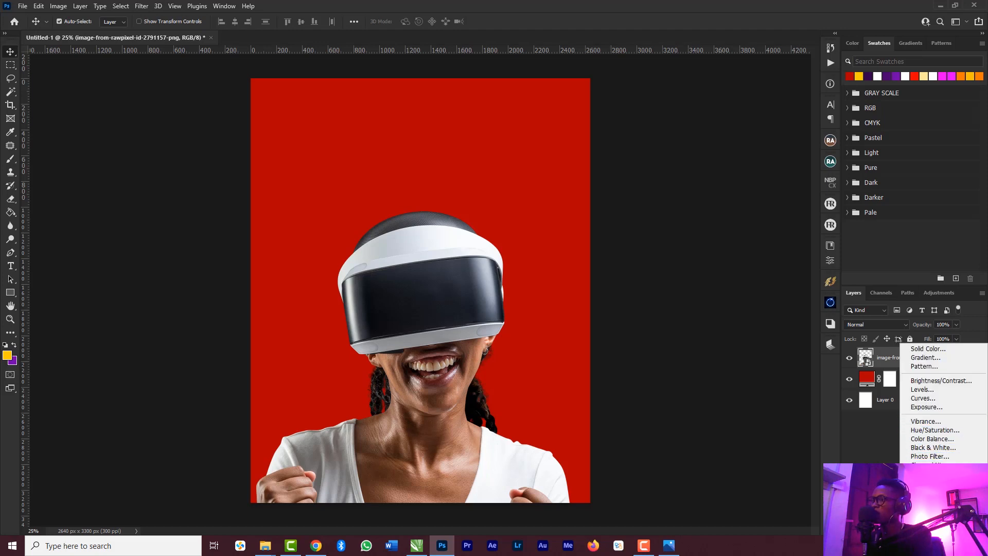
{"action": "left_click", "coordinate": [927, 447]}
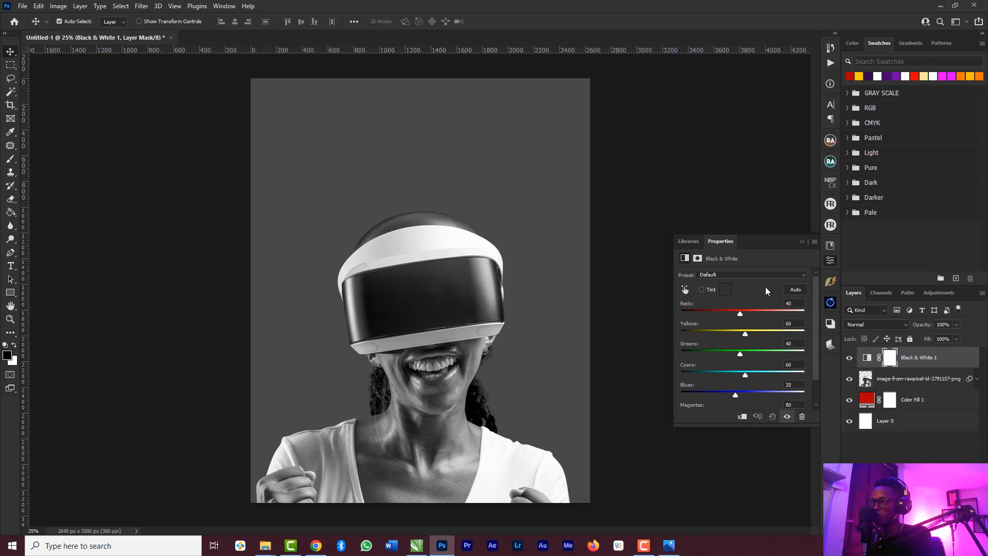
{"action": "left_click", "coordinate": [743, 420]}
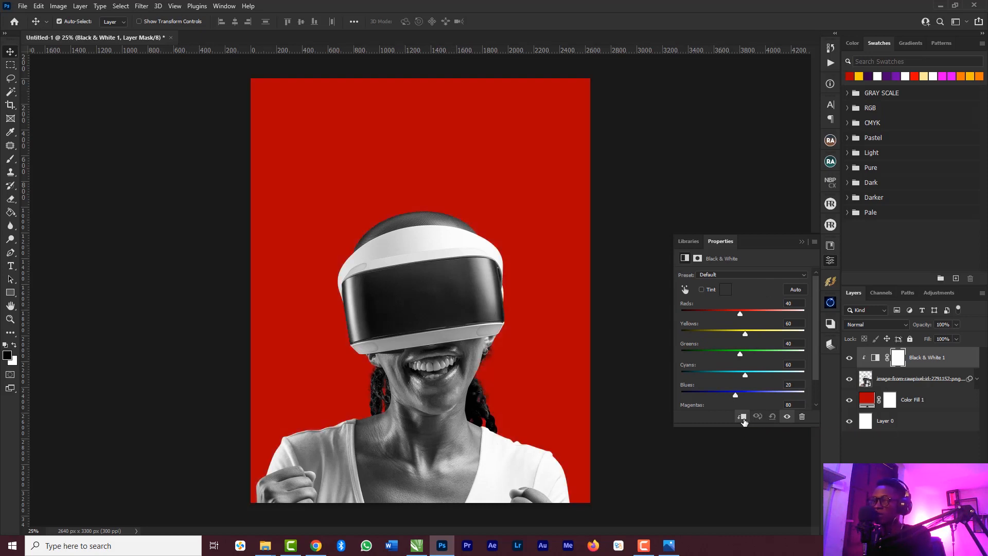
{"action": "left_click", "coordinate": [743, 418]}
{"action": "right_click", "coordinate": [947, 361]}
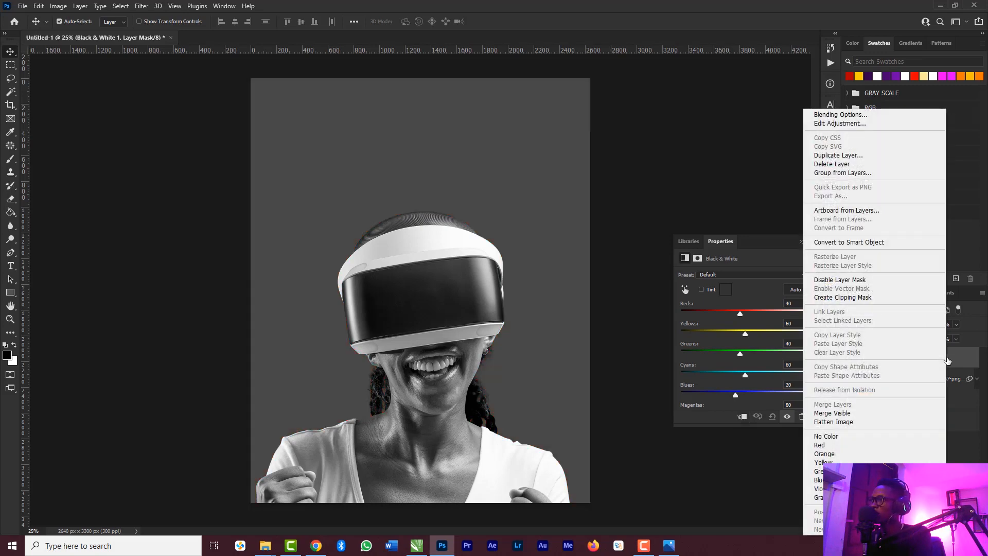
{"action": "left_click", "coordinate": [842, 297]}
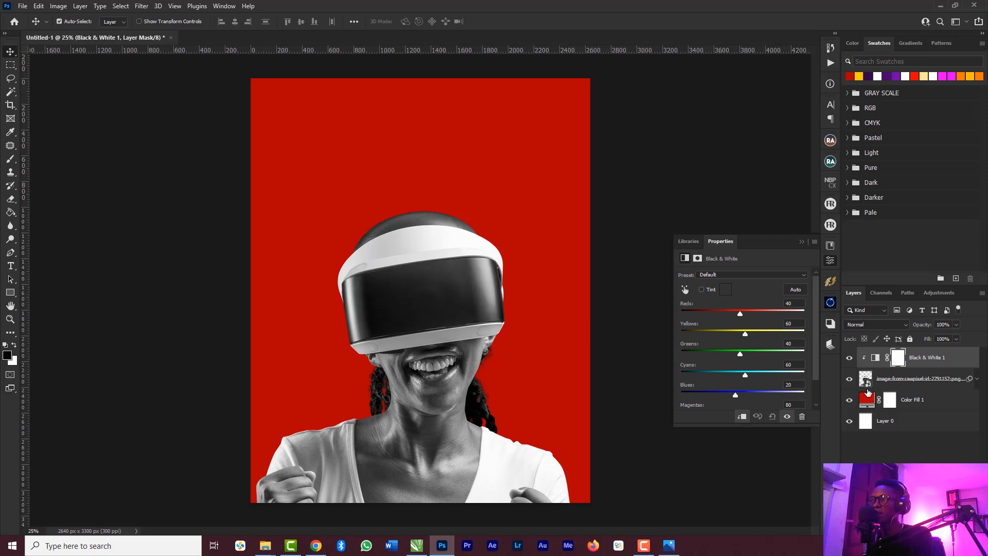
Merge the Black & White adjustment with the woman's layer into a single pixel layer.
{"action": "left_click", "coordinate": [937, 386]}
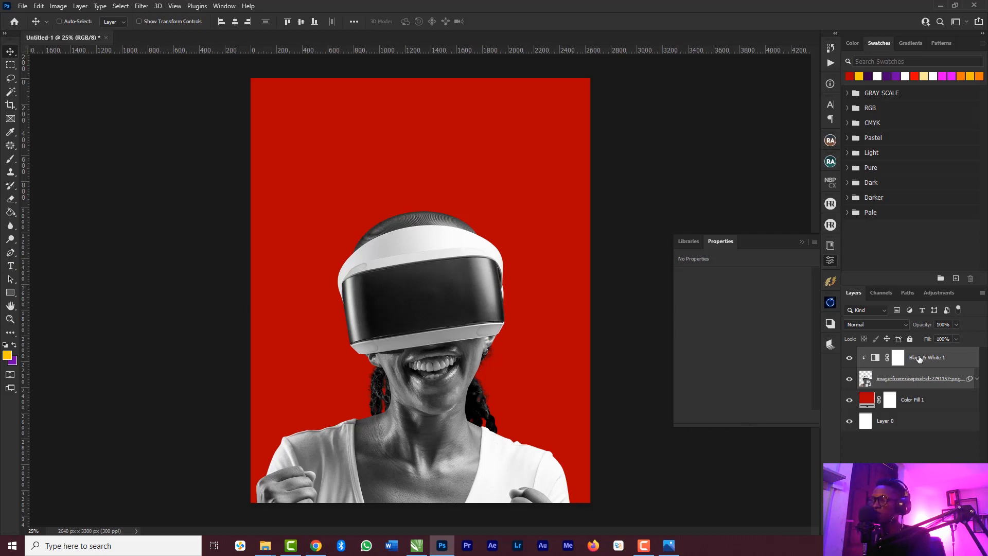
{"action": "key", "text": "ctrl+e"}
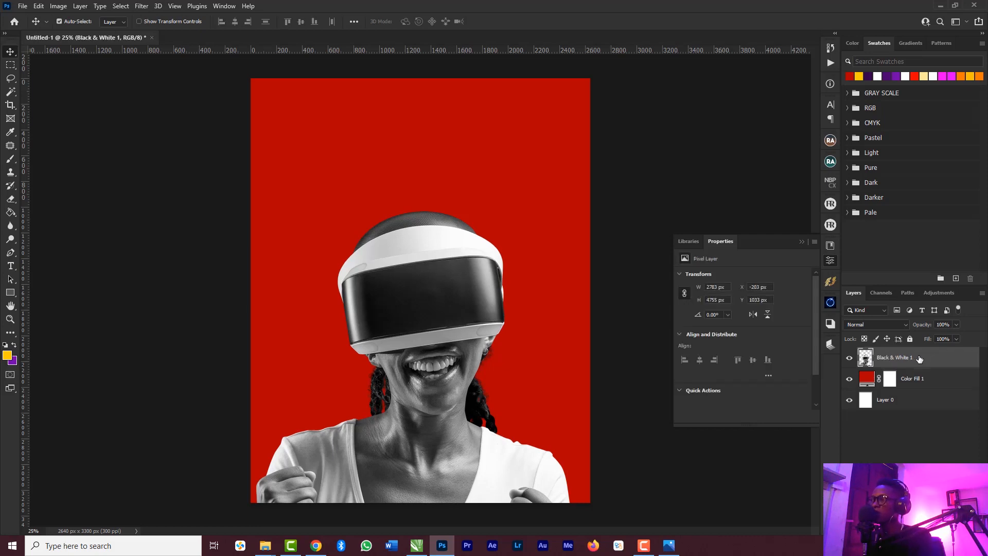
{"action": "left_click", "coordinate": [802, 241]}
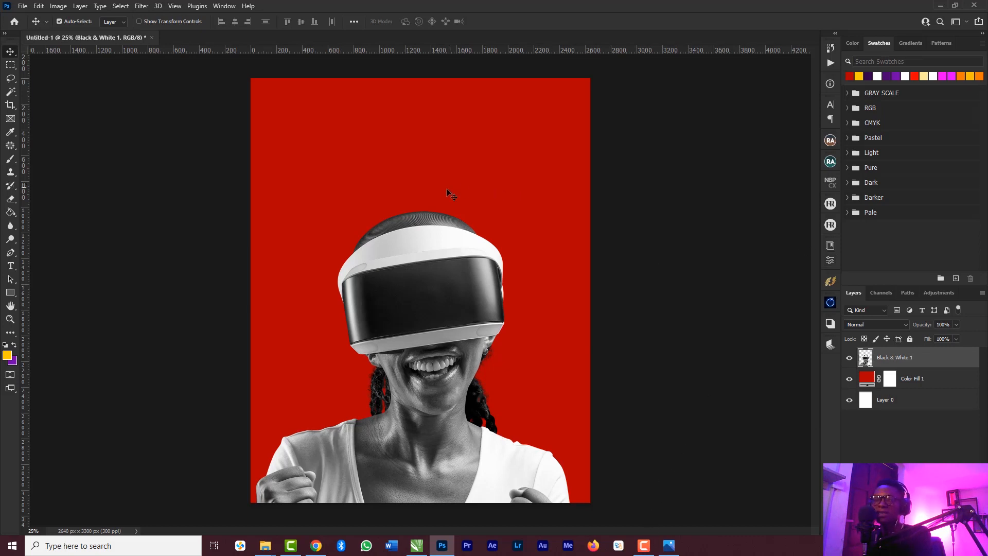
Darken the background's Solid Color fill to a deeper red, #a10303.
{"action": "left_click", "coordinate": [492, 182]}
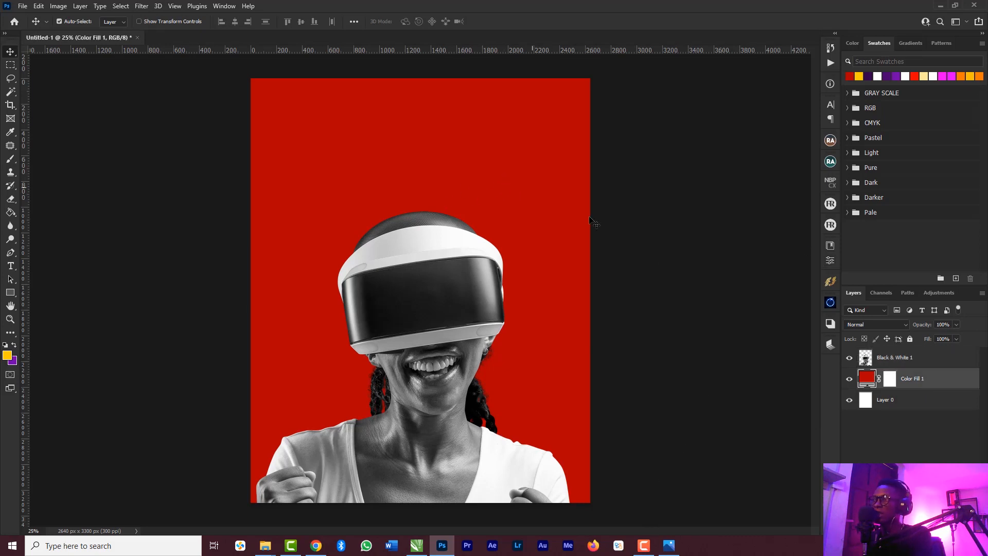
{"action": "double_click", "coordinate": [866, 380]}
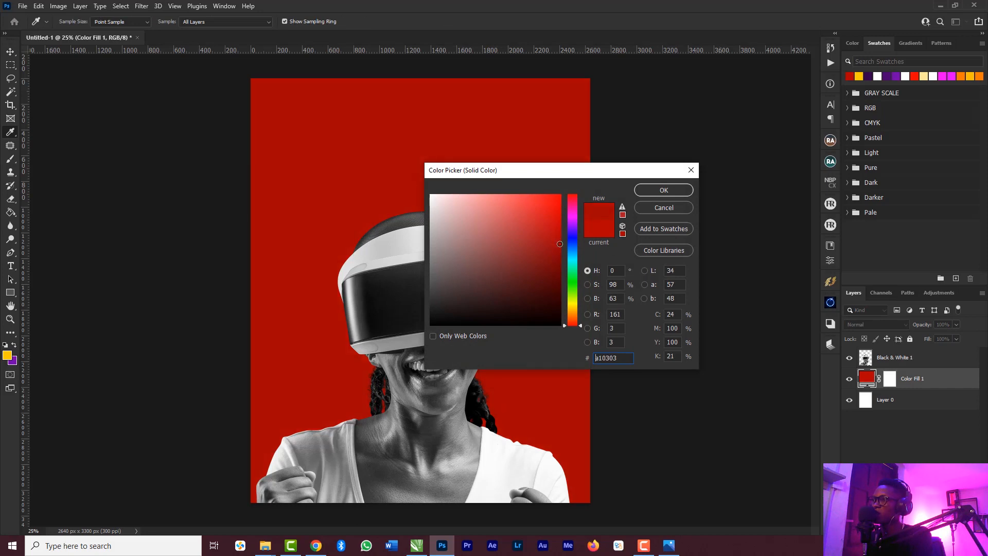
{"action": "left_click", "coordinate": [665, 191]}
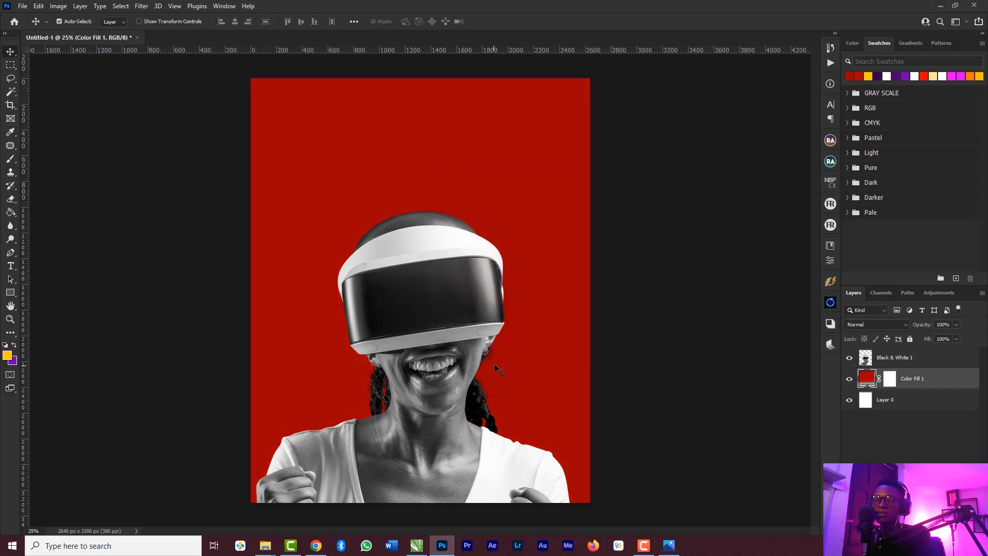
Place the black-and-white lettering image between the woman's layer and the red fill.
{"action": "mouse_move", "coordinate": [265, 546]}
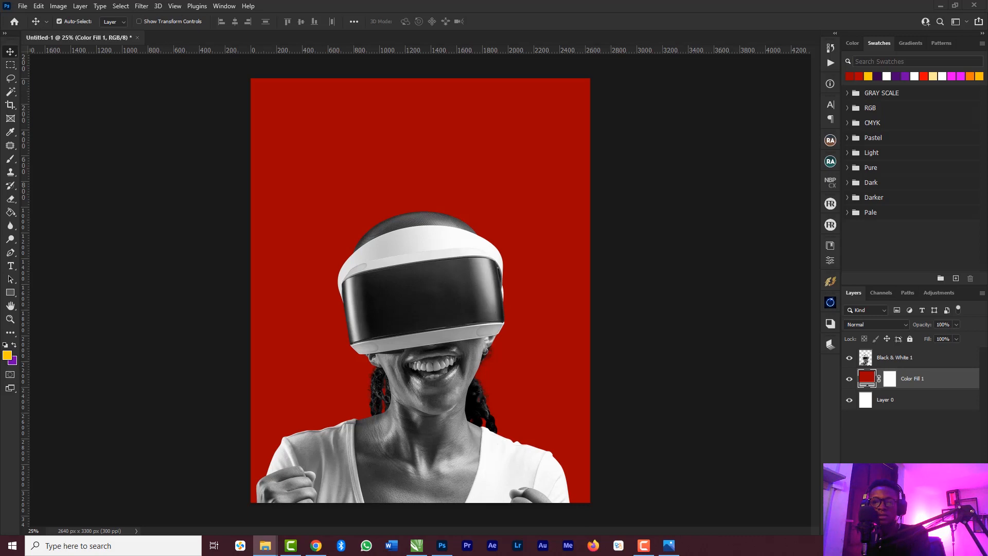
{"action": "left_click_drag", "start_coordinate": [113, 102], "coordinate": [367, 219]}
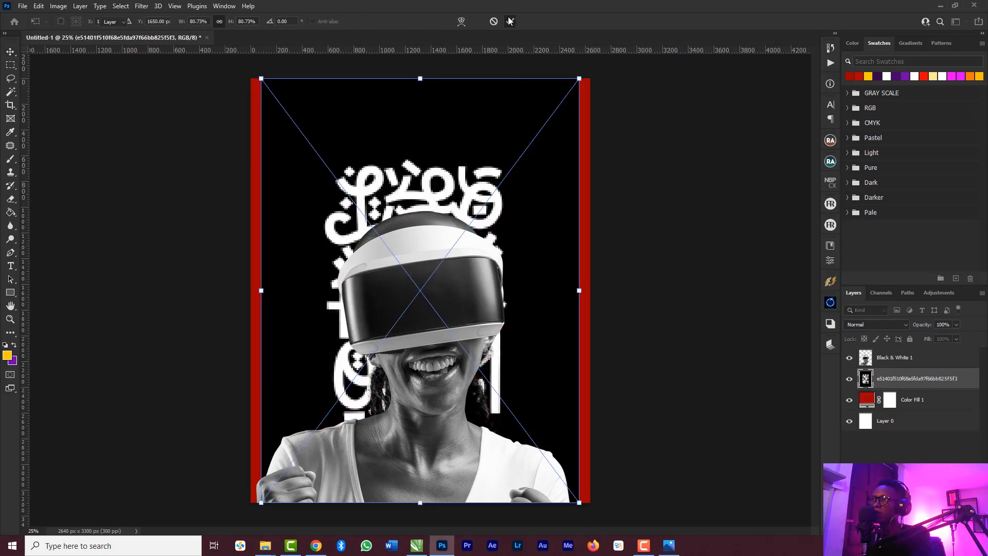
{"action": "left_click", "coordinate": [510, 21]}
Hide the woman's layer and centre the lettering image on the canvas.
{"action": "mouse_move", "coordinate": [441, 185]}
{"action": "left_mouse_down"}
{"action": "mouse_move", "coordinate": [407, 160]}
{"action": "mouse_move", "coordinate": [453, 184]}
{"action": "left_mouse_up"}
{"action": "left_click", "coordinate": [905, 357]}
{"action": "left_click", "coordinate": [850, 358]}
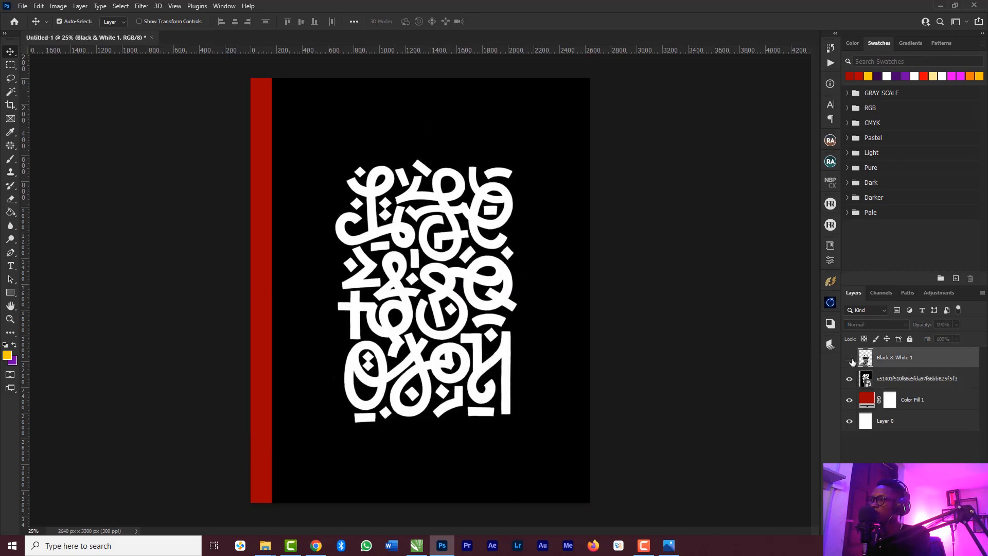
{"action": "mouse_move", "coordinate": [437, 228]}
{"action": "left_mouse_down"}
{"action": "mouse_move", "coordinate": [416, 234]}
{"action": "mouse_move", "coordinate": [426, 240]}
{"action": "mouse_move", "coordinate": [425, 230]}
{"action": "left_mouse_up"}
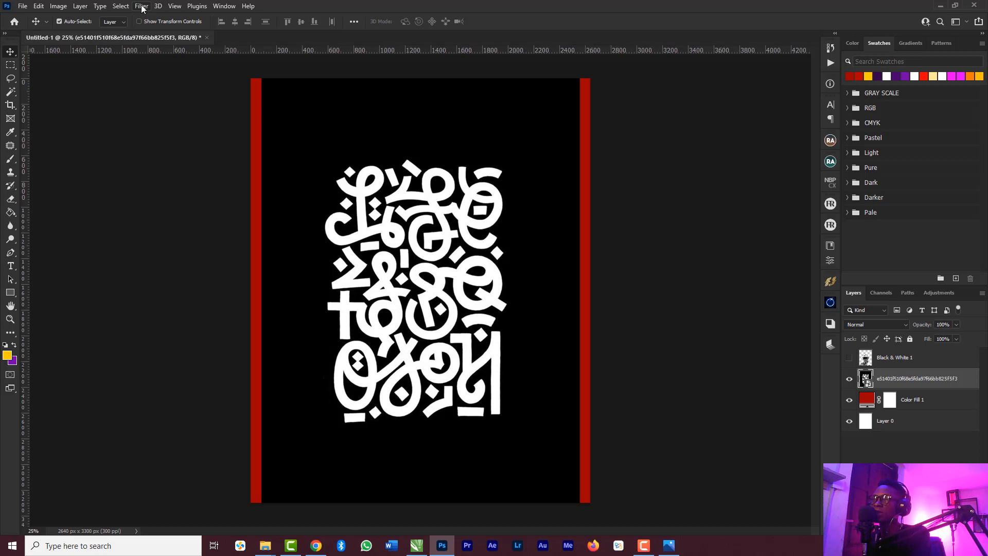
Select the white lettering using Color Range with Fuzziness 200 and add a layer mask that hides its black background.
{"action": "left_click", "coordinate": [122, 6]}
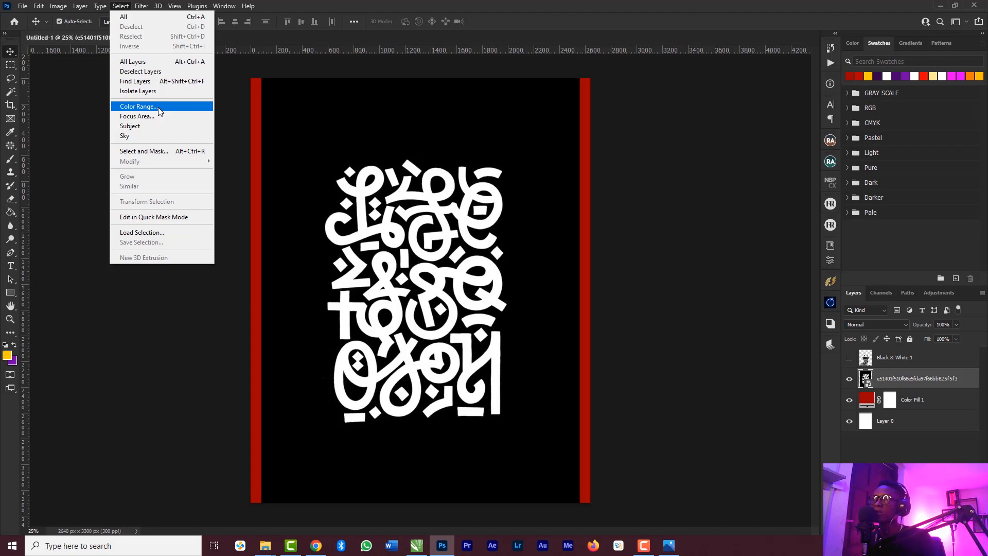
{"action": "left_click", "coordinate": [139, 107]}
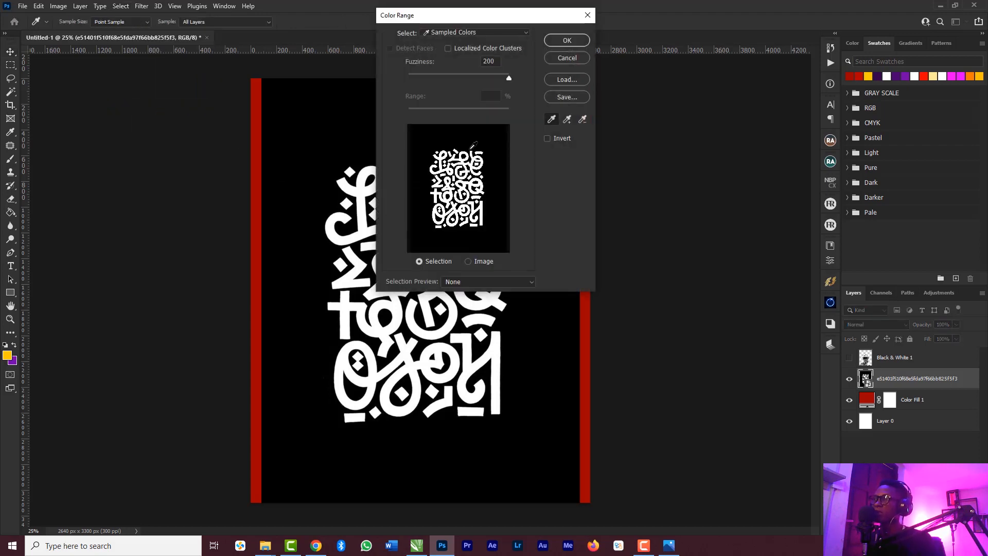
{"action": "left_click", "coordinate": [445, 154]}
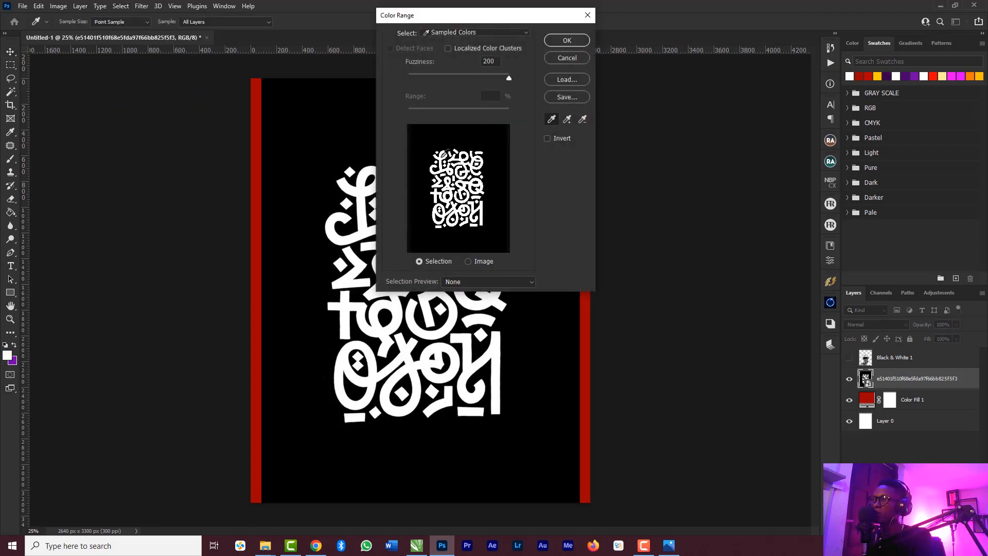
{"action": "left_click", "coordinate": [566, 40]}
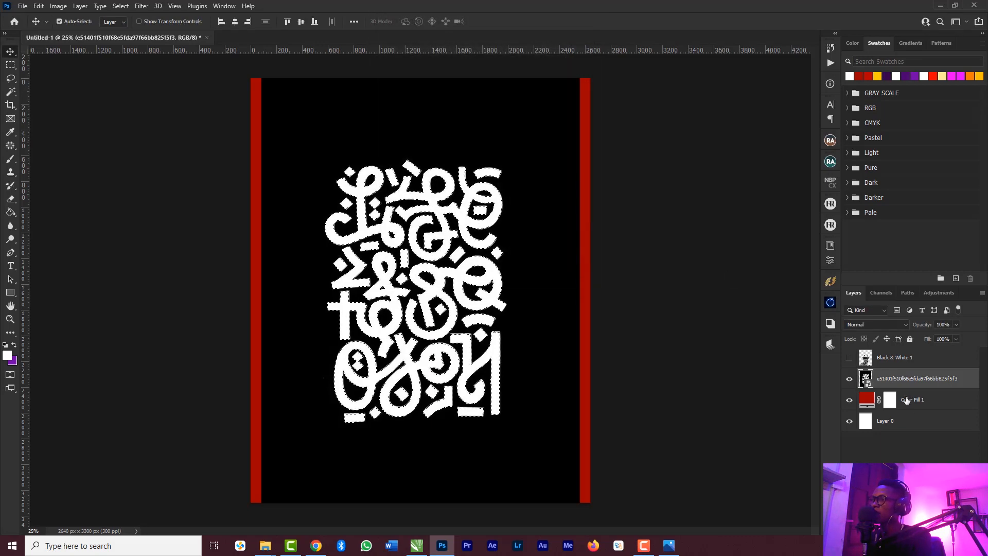
{"action": "left_click", "coordinate": [910, 529]}
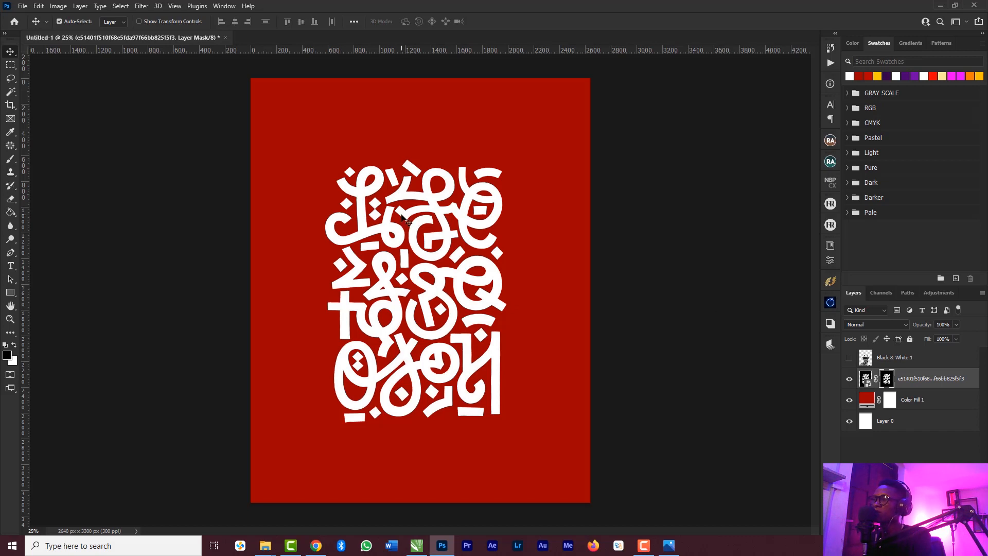
Show the woman's layer again and move the masked lettering up so that its upper rows stand above her headset.
{"action": "mouse_move", "coordinate": [402, 216]}
{"action": "left_mouse_down"}
{"action": "mouse_move", "coordinate": [409, 237]}
{"action": "mouse_move", "coordinate": [402, 229]}
{"action": "left_mouse_up"}
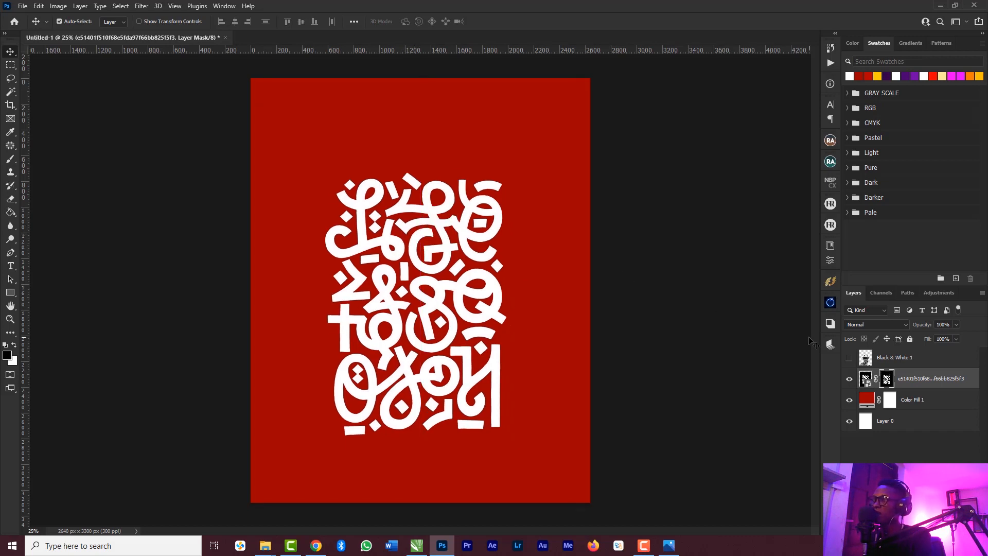
{"action": "left_click", "coordinate": [849, 357]}
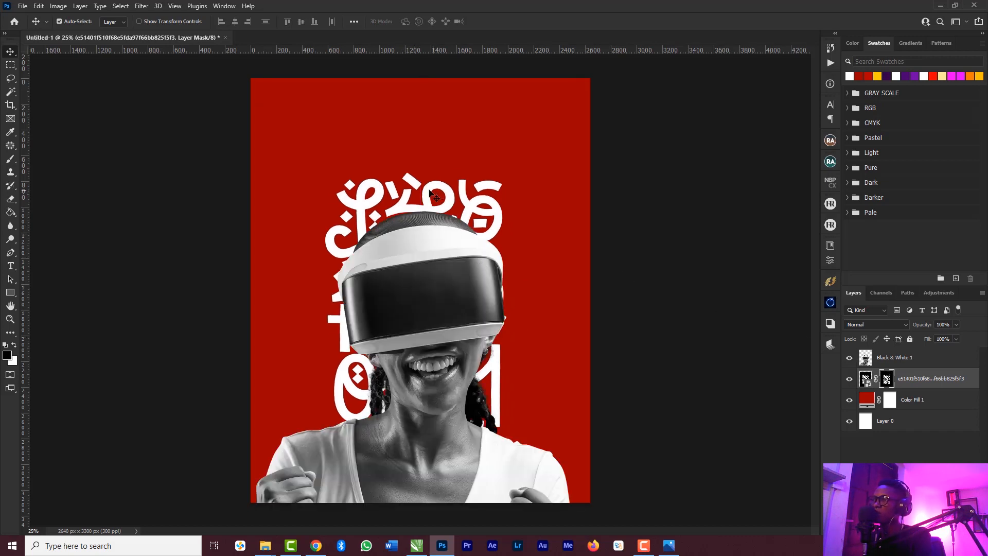
{"action": "left_click_drag", "start_coordinate": [434, 195], "coordinate": [434, 167]}
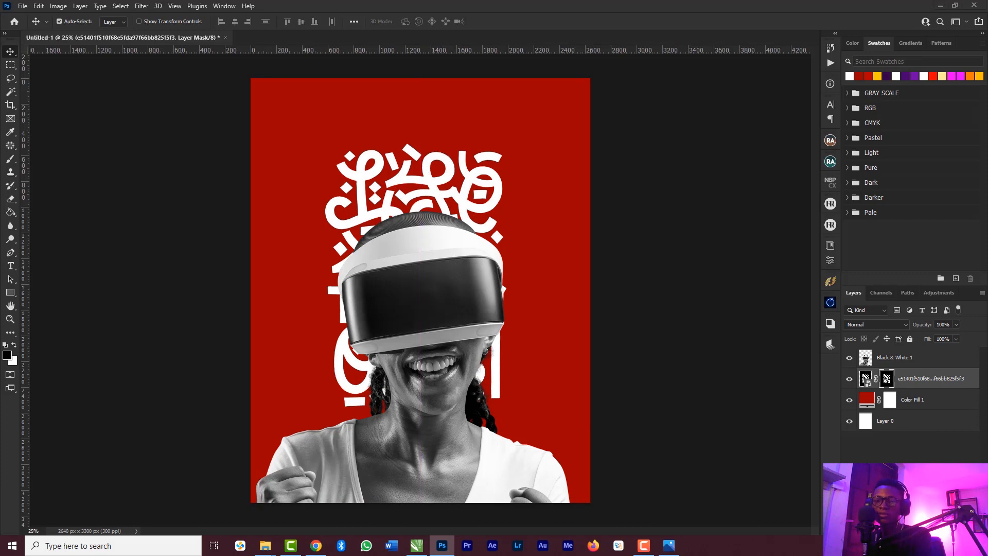
{"action": "key", "text": "alt+Tab"}
{"action": "key", "text": "alt+Tab"}
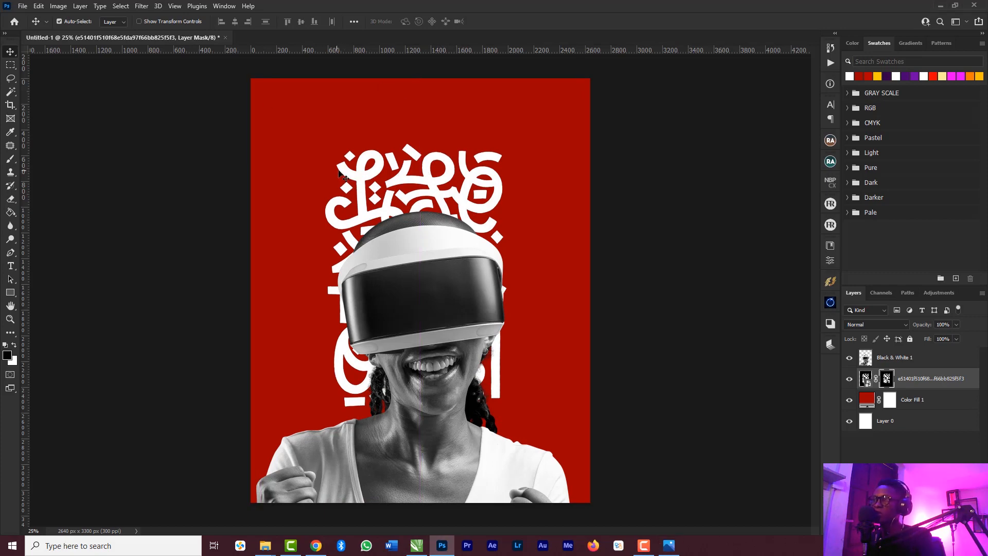
Shift the masked lettering slightly to the left and rotate it 90 degrees.
{"action": "left_click_drag", "start_coordinate": [361, 180], "coordinate": [345, 183]}
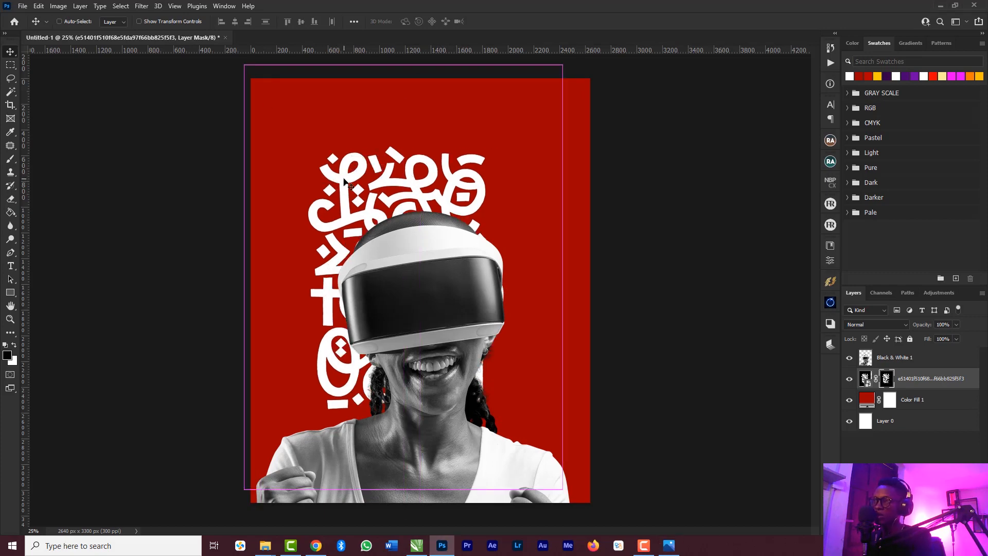
{"action": "key", "text": "ctrl+t"}
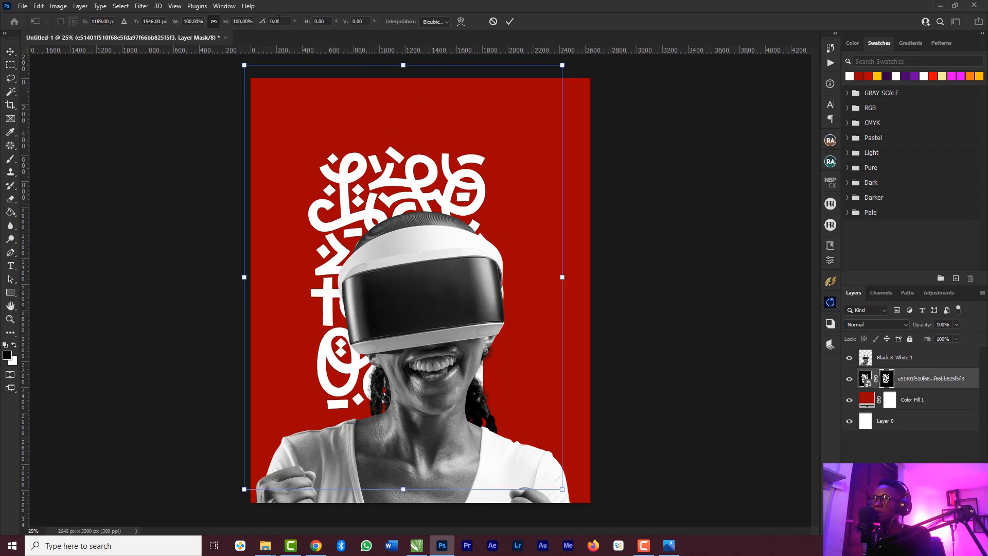
{"action": "type", "text": "90"}
{"action": "key", "text": "Return"}
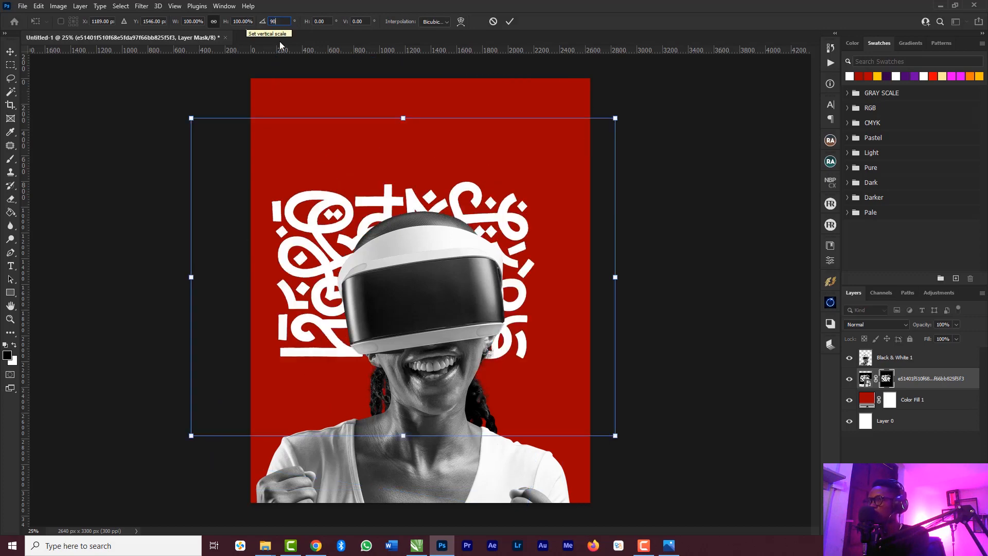
Enlarge the rotated lettering to about 138% and place it across the poster's lower half, behind the woman's shoulders.
{"action": "left_click_drag", "start_coordinate": [417, 177], "coordinate": [384, 330]}
{"action": "left_click_drag", "start_coordinate": [582, 270], "coordinate": [712, 172]}
{"action": "left_click_drag", "start_coordinate": [161, 175], "coordinate": [125, 148]}
{"action": "left_click_drag", "start_coordinate": [577, 332], "coordinate": [579, 405]}
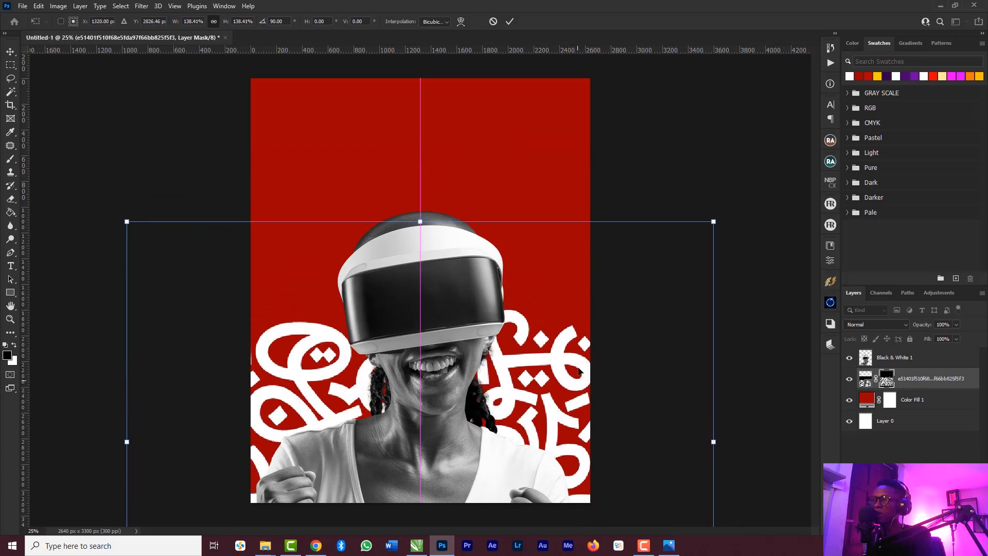
{"action": "left_click", "coordinate": [509, 22]}
{"action": "mouse_move", "coordinate": [333, 371]}
{"action": "left_mouse_down"}
{"action": "mouse_move", "coordinate": [342, 372]}
{"action": "mouse_move", "coordinate": [336, 360]}
{"action": "mouse_move", "coordinate": [336, 376]}
{"action": "left_mouse_up"}
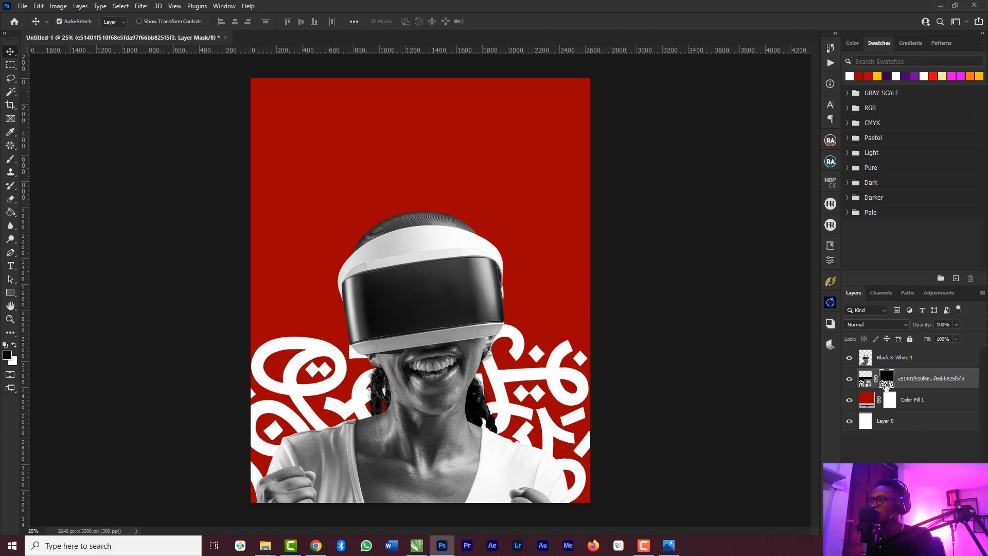
Rename the lettering layer as PATTERN and the woman's layer as MODEL.
{"action": "double_click", "coordinate": [913, 379]}
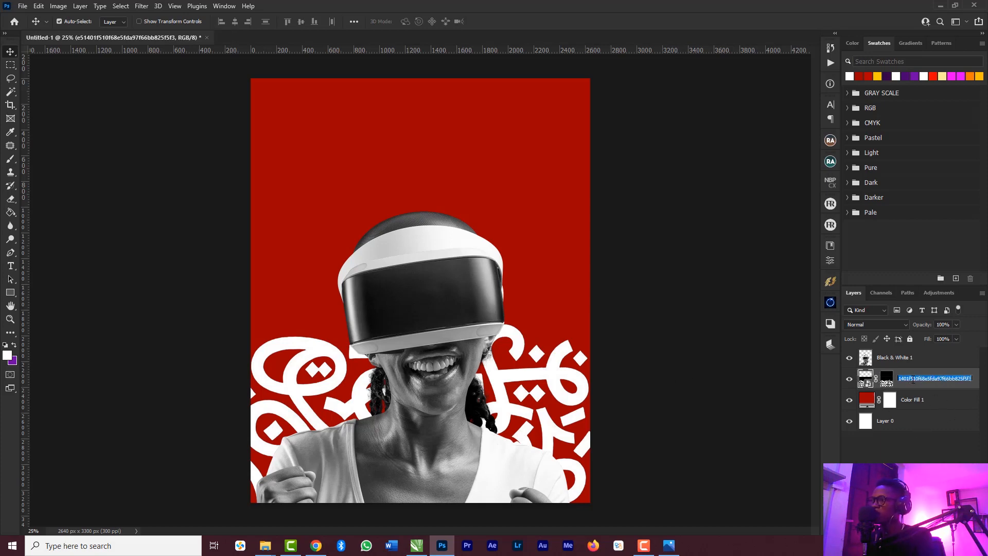
{"action": "type", "text": "PATTERN"}
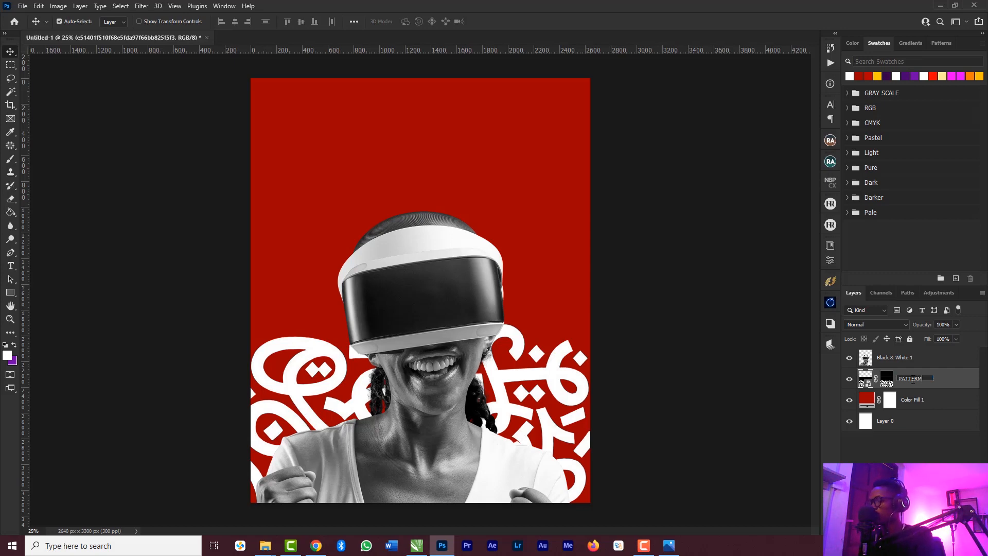
{"action": "key", "text": "Return"}
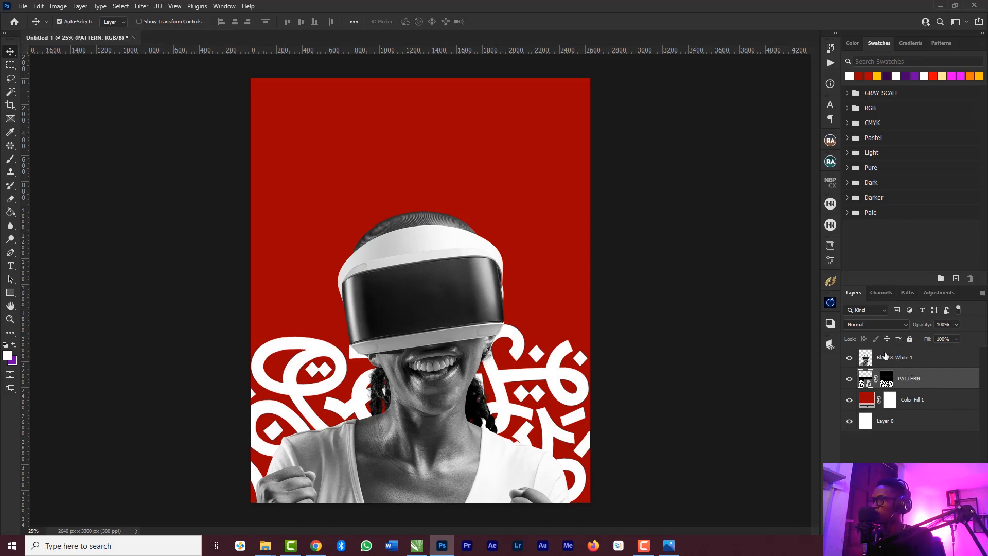
{"action": "left_click", "coordinate": [887, 359]}
{"action": "double_click", "coordinate": [885, 359]}
{"action": "type", "text": "MOIDEL"}
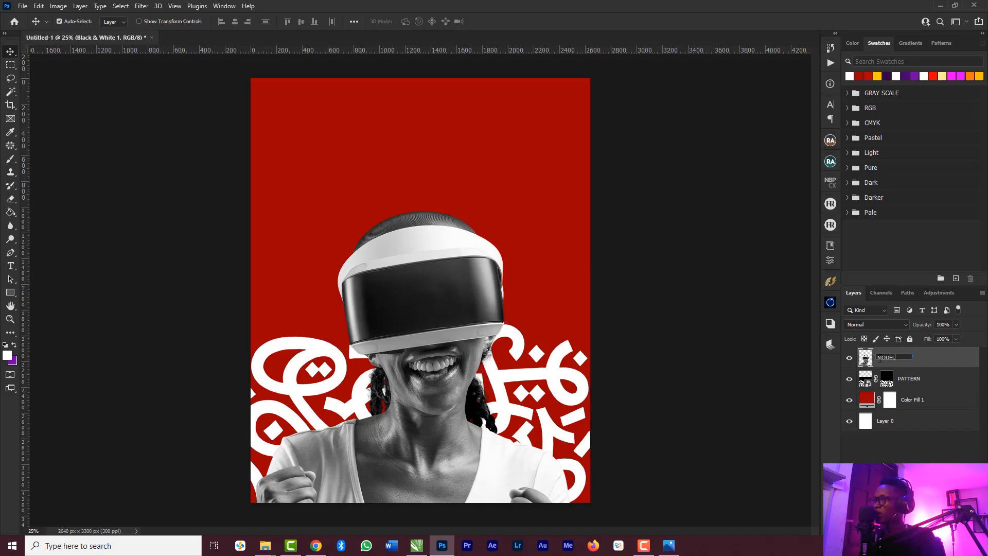
{"action": "key", "text": "Return"}
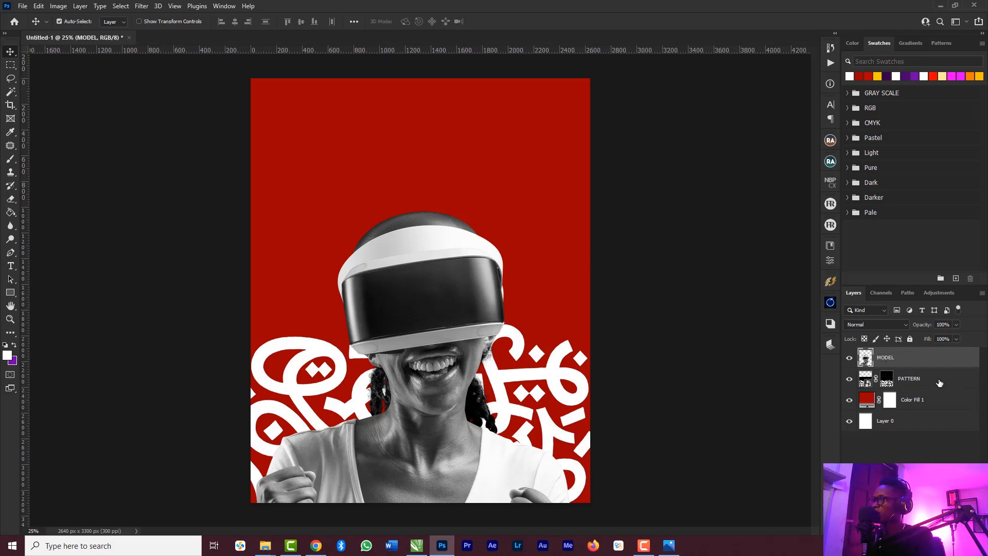
Rename the red color fill layer as BACJGROUBND.
{"action": "double_click", "coordinate": [914, 404]}
{"action": "type", "text": "BA"}
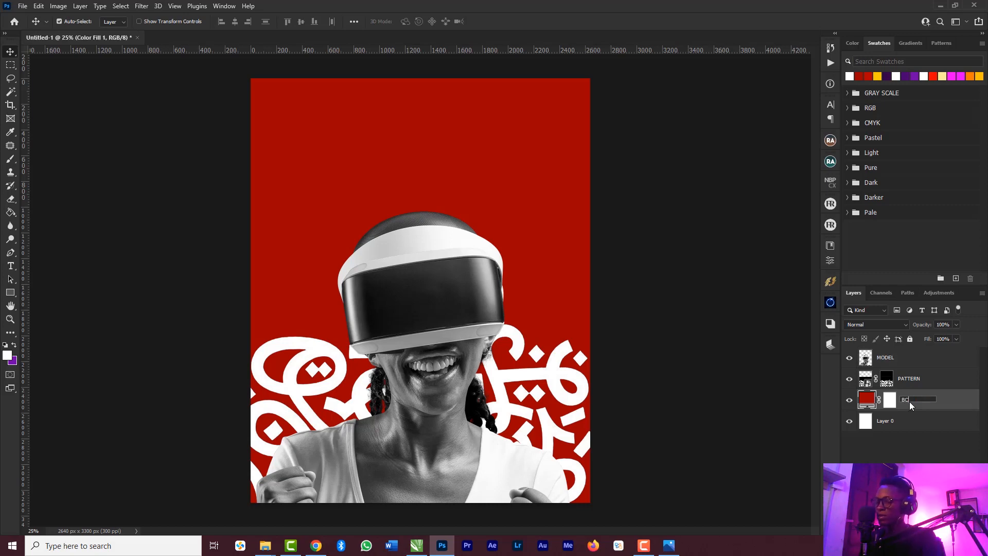
{"action": "type", "text": "CKGROUND"}
{"action": "key", "text": "Return"}
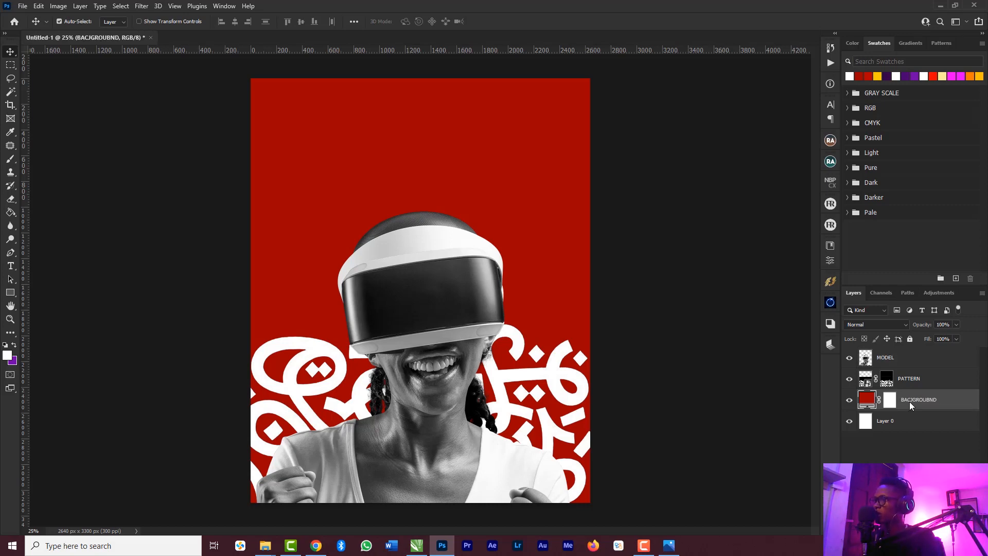
Add the text CRUISE on a new layer above MODEL, in the red area above the headset.
{"action": "left_click", "coordinate": [424, 281]}
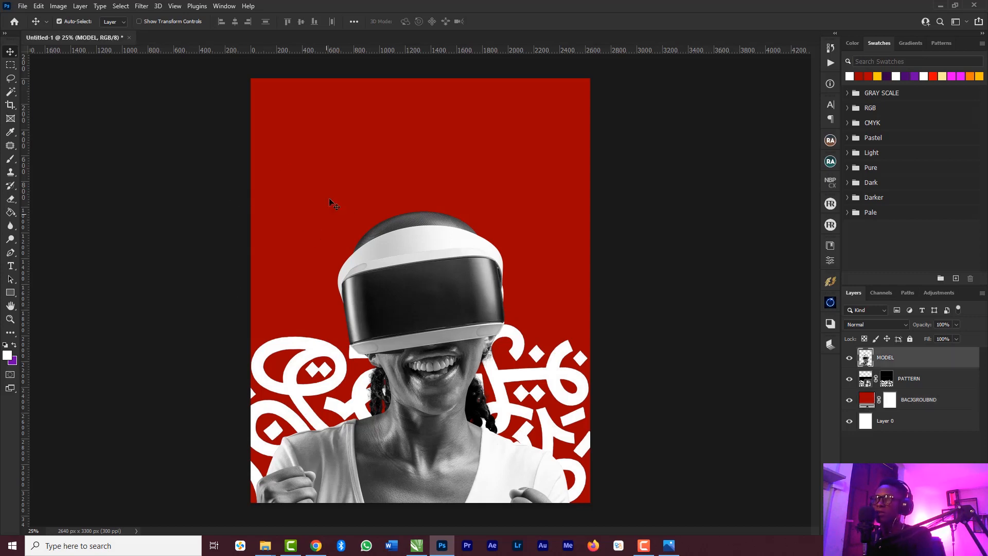
{"action": "left_click", "coordinate": [11, 266]}
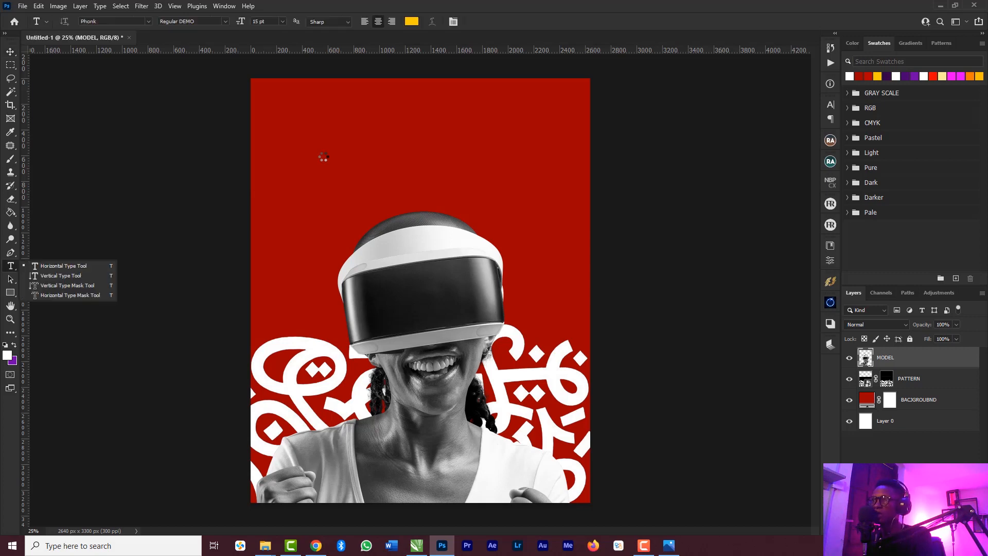
{"action": "left_click", "coordinate": [323, 156]}
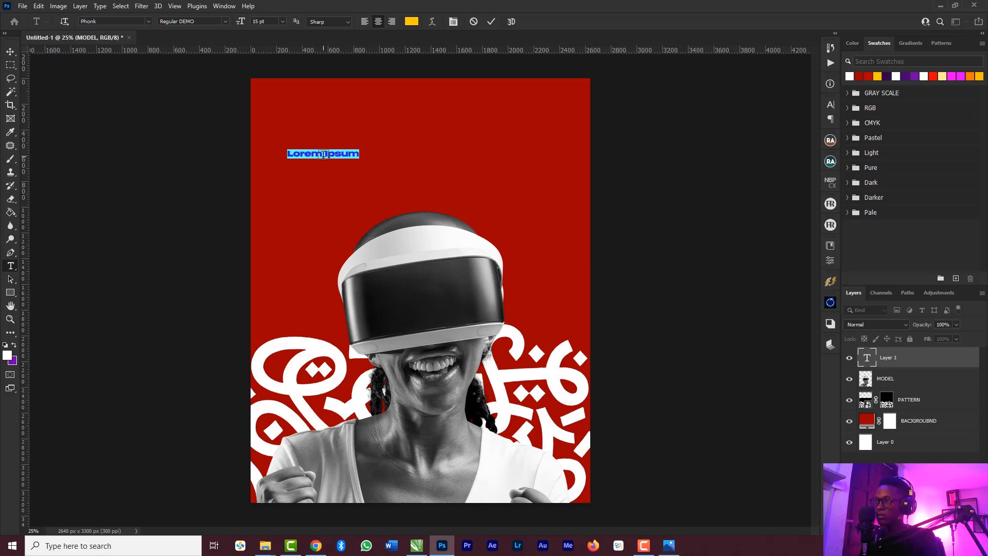
{"action": "type", "text": "Gru"}
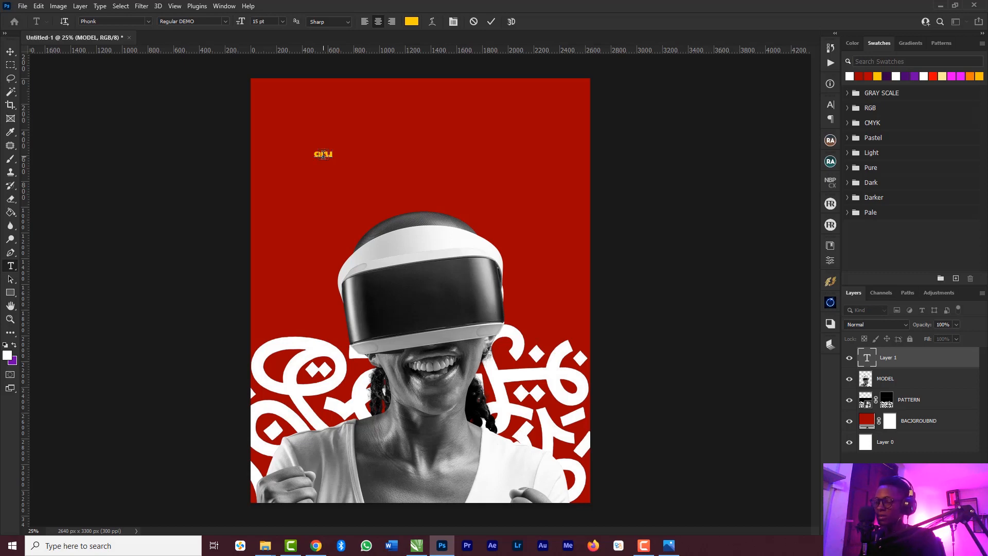
{"action": "key", "text": "ctrl+a"}
{"action": "type", "text": "G"}
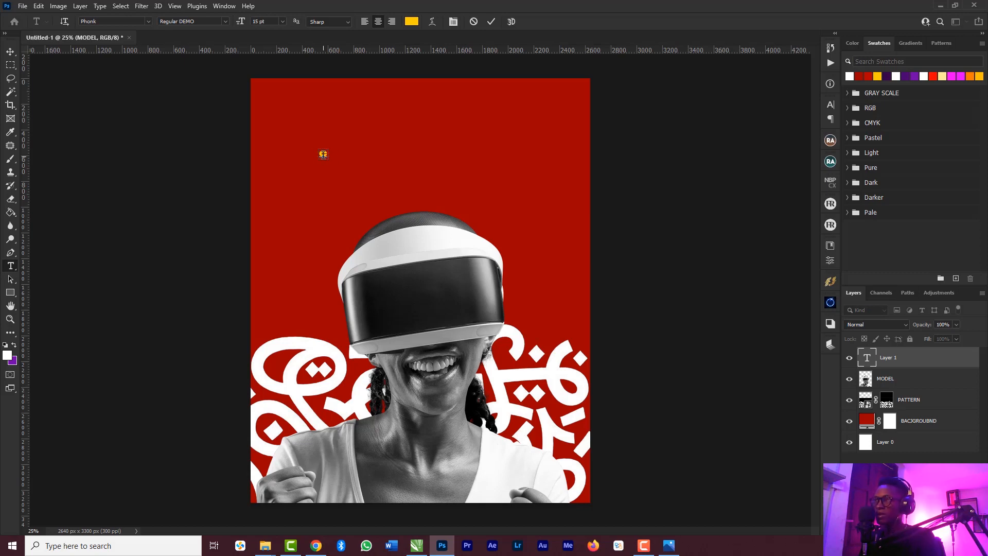
{"action": "type", "text": "ruise"}
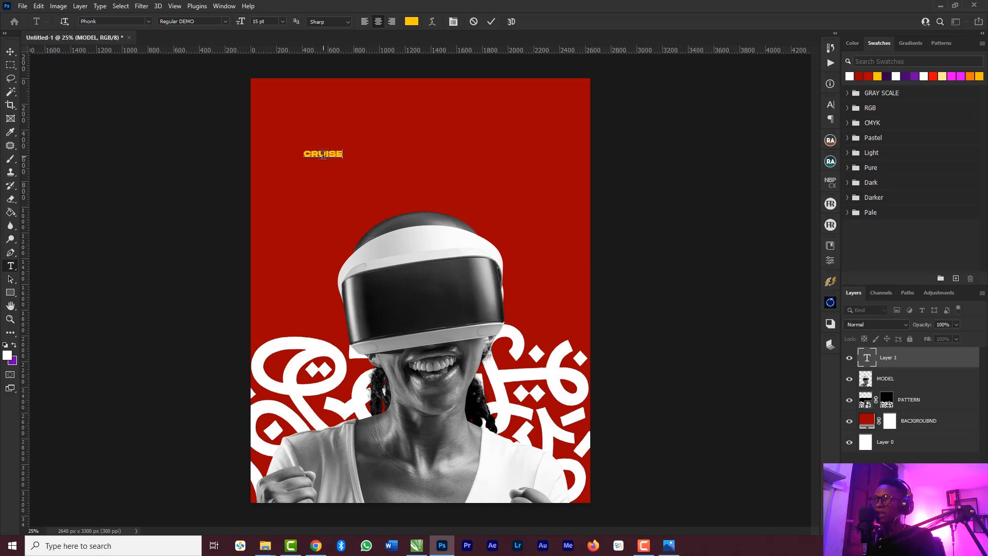
Change the CRUISE text color to white (ffffff).
{"action": "key", "text": "ctrl+a"}
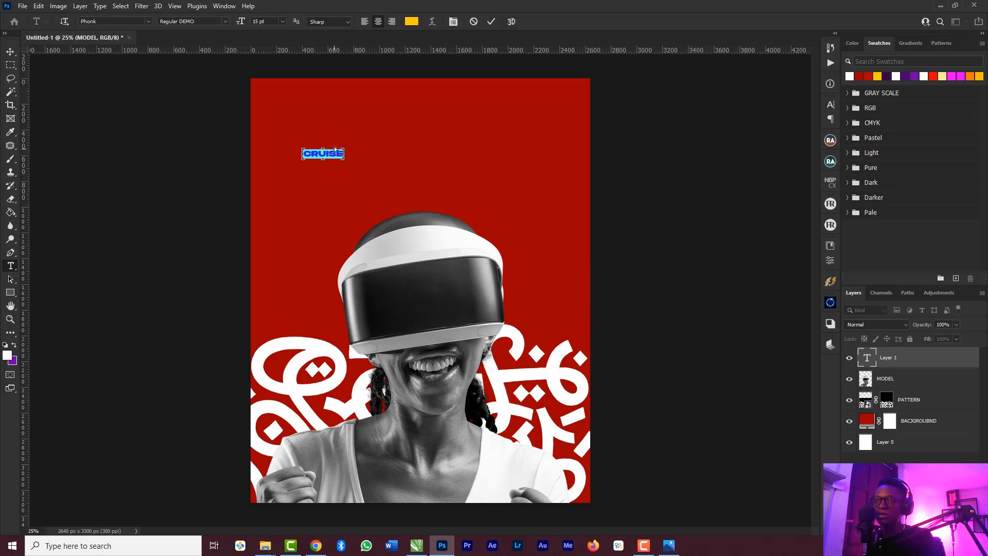
{"action": "left_click", "coordinate": [416, 24]}
{"action": "type", "text": "ffffff"}
{"action": "left_click", "coordinate": [636, 194]}
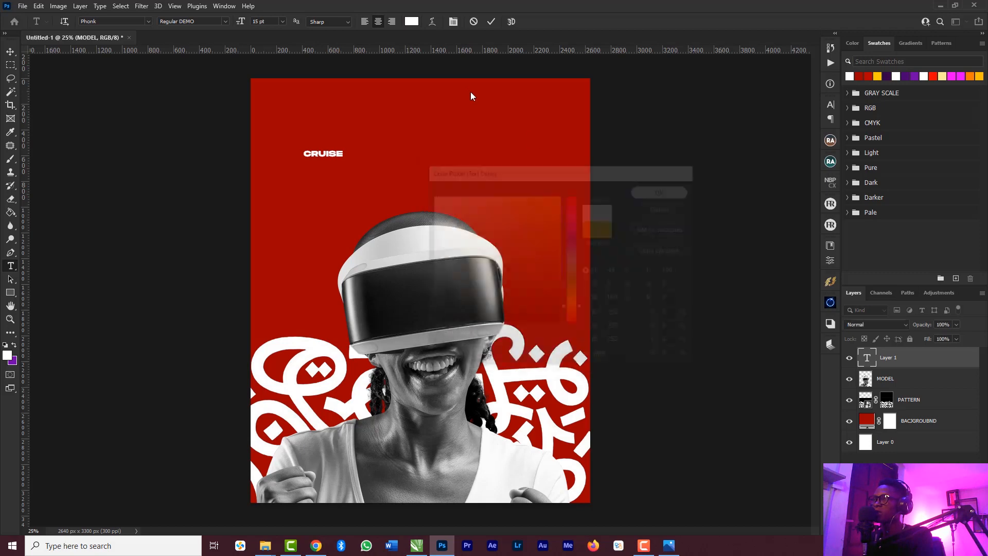
{"action": "left_click", "coordinate": [491, 22]}
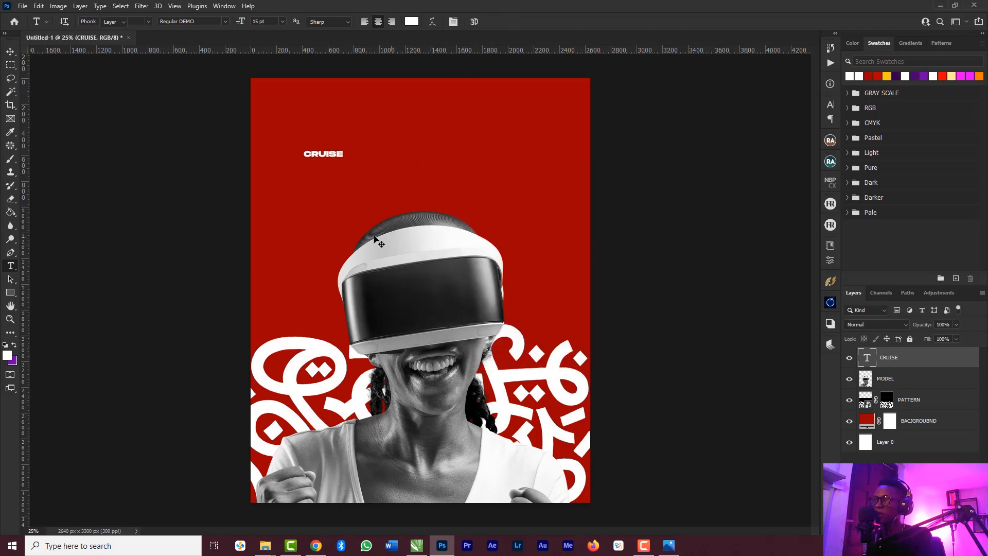
Enlarge the CRUISE text to span most of the poster's width and centre it horizontally near the top of the headset.
{"action": "key", "text": "v"}
{"action": "key", "text": "ctrl+t"}
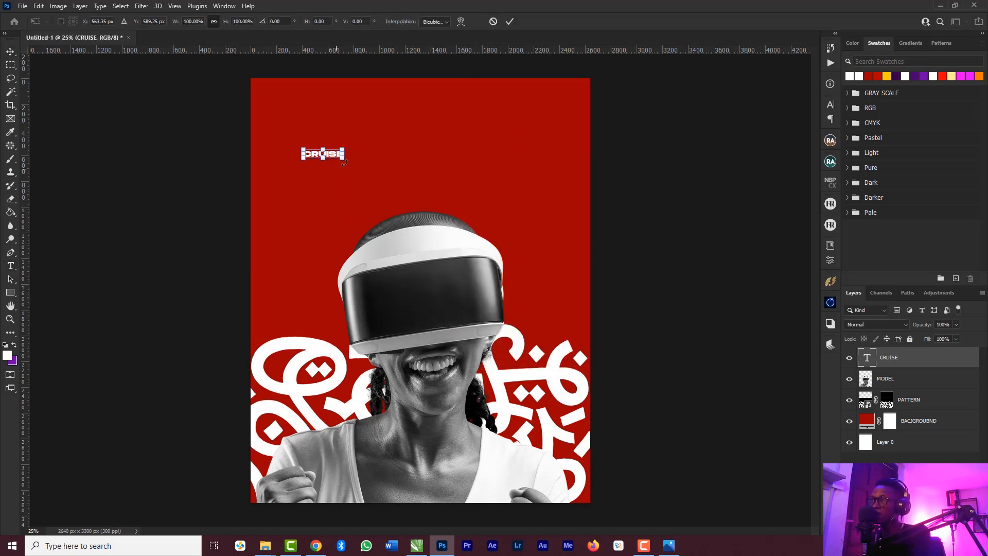
{"action": "left_click_drag", "start_coordinate": [359, 171], "coordinate": [582, 273]}
{"action": "left_click_drag", "start_coordinate": [451, 195], "coordinate": [397, 222]}
{"action": "left_click", "coordinate": [509, 21]}
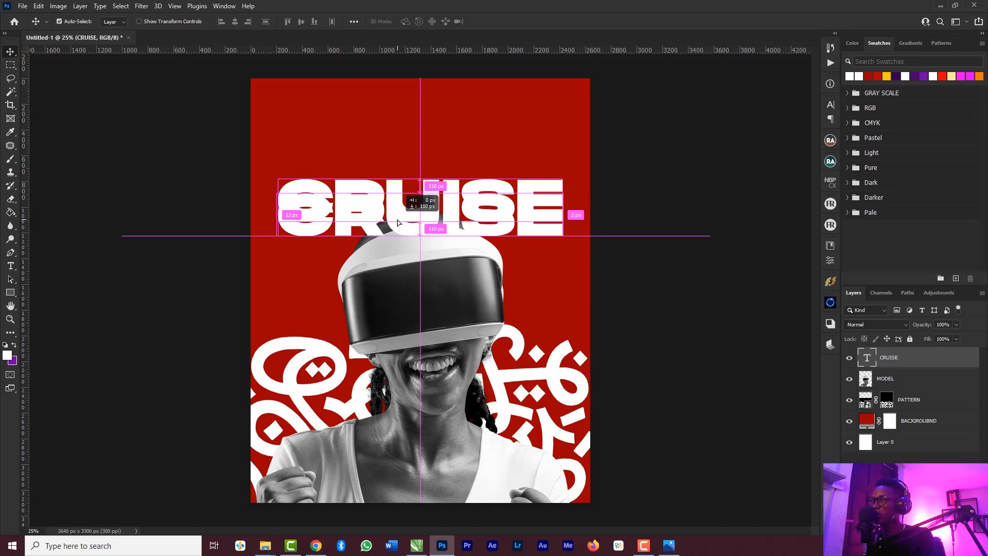
Duplicate the CRUISE text twice and shift the lines down to form three closely stacked, aligned lines over the headset.
{"action": "left_click_drag", "start_coordinate": [398, 222], "coordinate": [397, 257]}
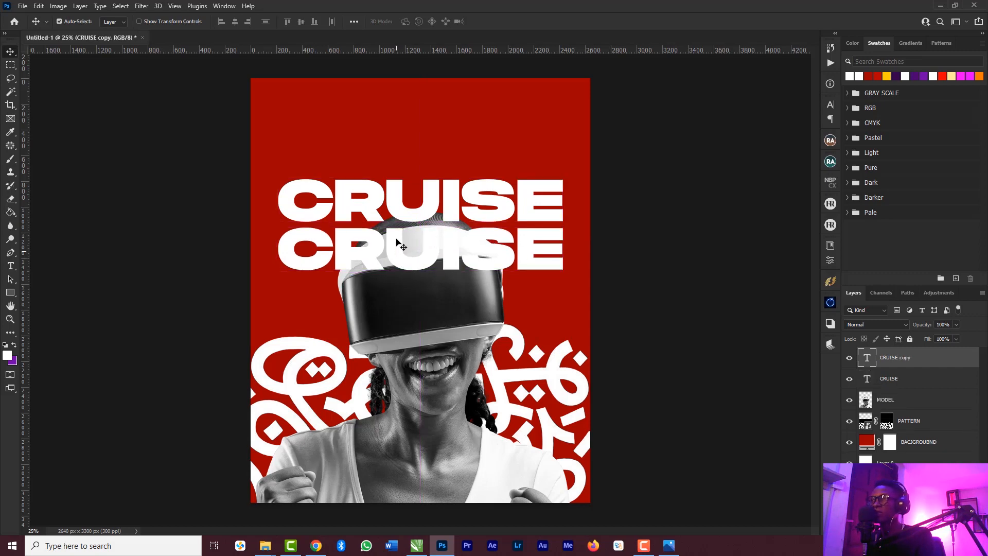
{"action": "left_click", "coordinate": [397, 205], "text": "shift"}
{"action": "mouse_move", "coordinate": [397, 205]}
{"action": "left_mouse_down"}
{"action": "mouse_move", "coordinate": [398, 240]}
{"action": "mouse_move", "coordinate": [398, 211]}
{"action": "left_mouse_up"}
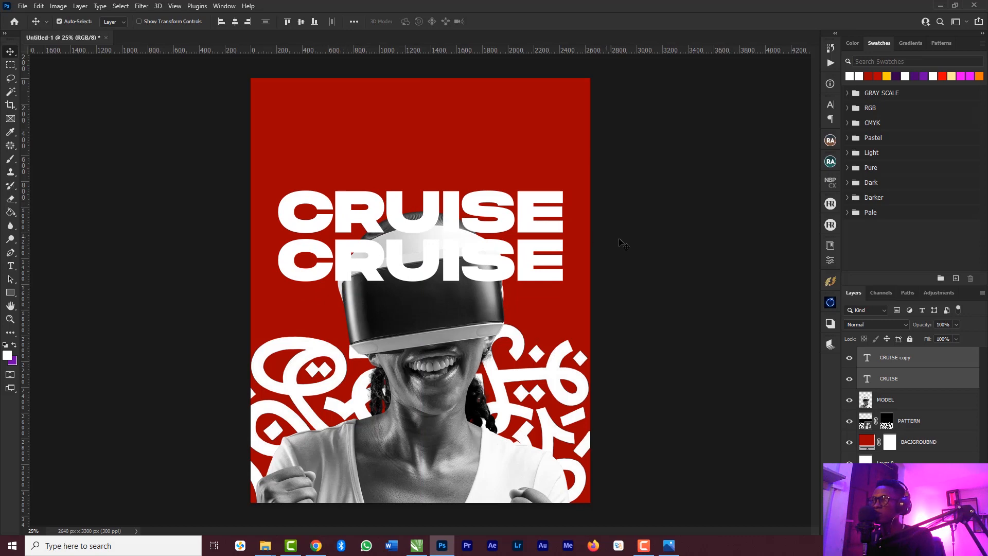
{"action": "left_click_drag", "start_coordinate": [511, 260], "coordinate": [498, 311]}
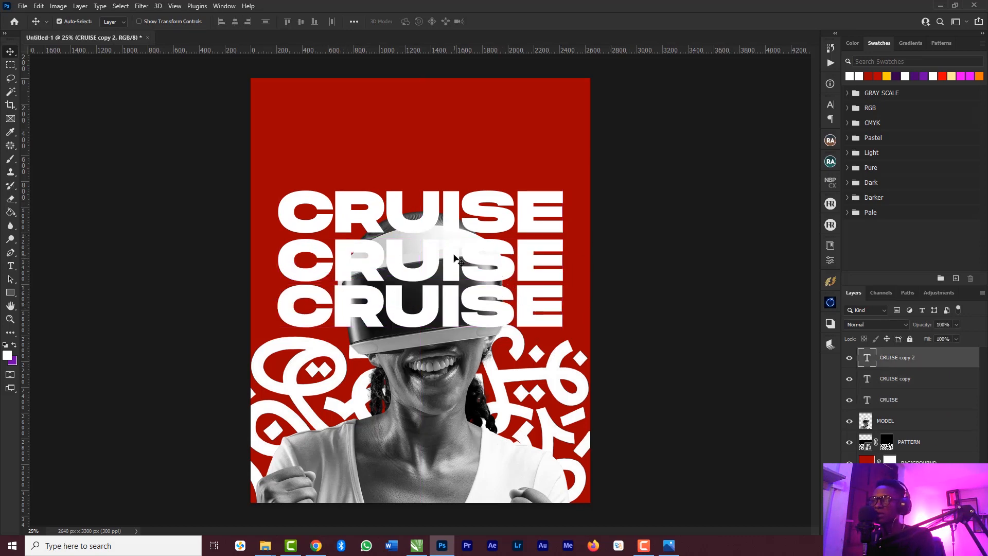
Lower the opacity of the middle CRUISE line to 37%.
{"action": "left_click", "coordinate": [455, 258]}
{"action": "left_click", "coordinate": [455, 213]}
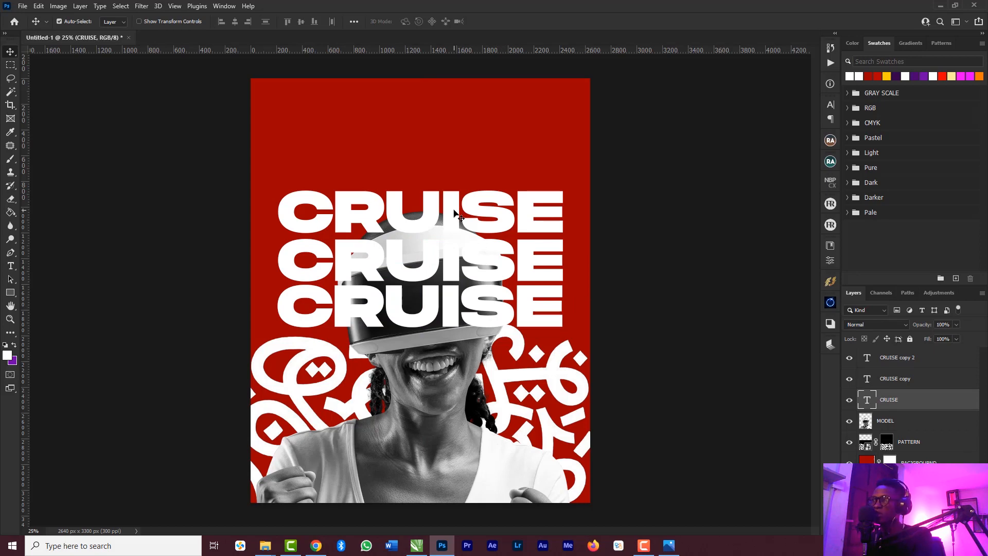
{"action": "left_click", "coordinate": [451, 272]}
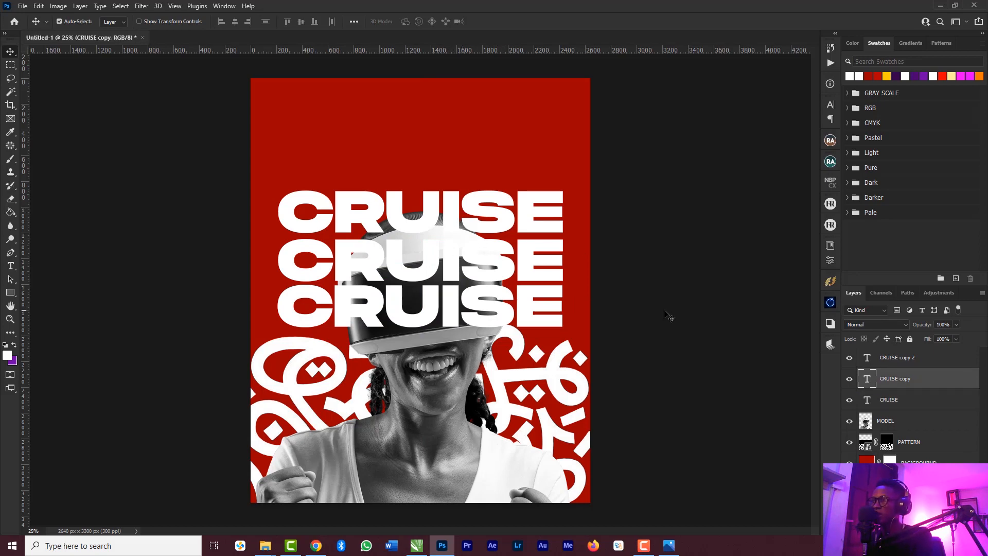
{"action": "left_click", "coordinate": [956, 325]}
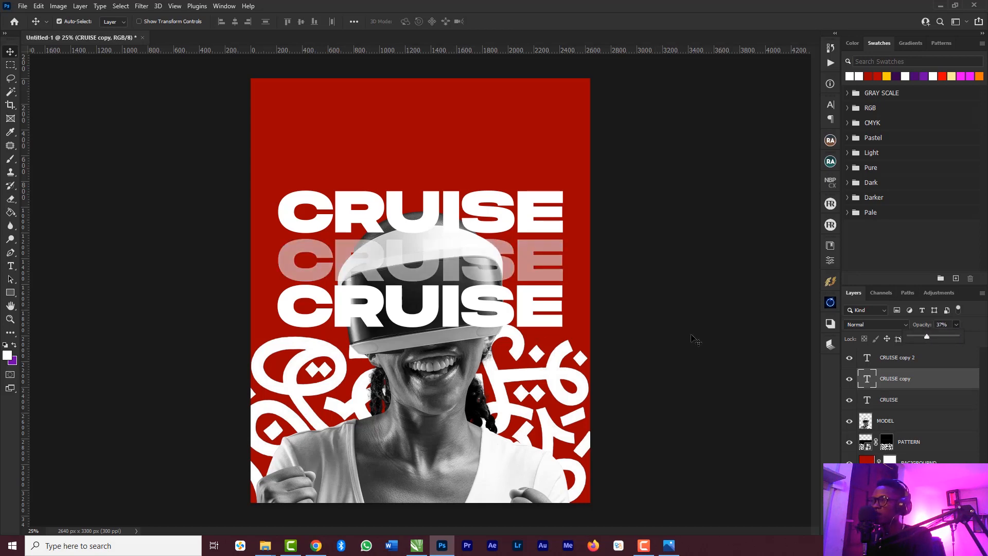
Add a white Stroke effect with Outside position and 100% opacity to the bottom CRUISE line.
{"action": "left_click", "coordinate": [393, 312]}
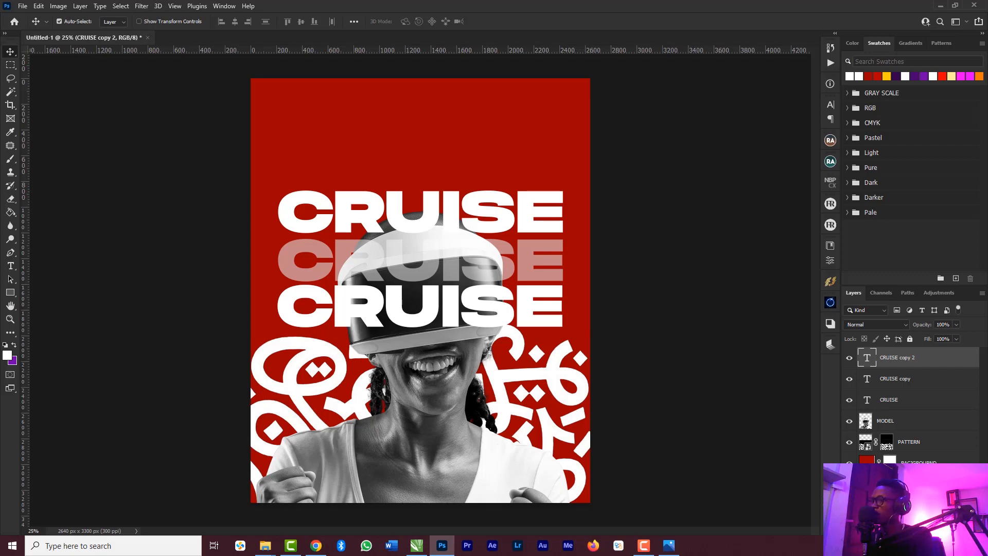
{"action": "left_click", "coordinate": [896, 529]}
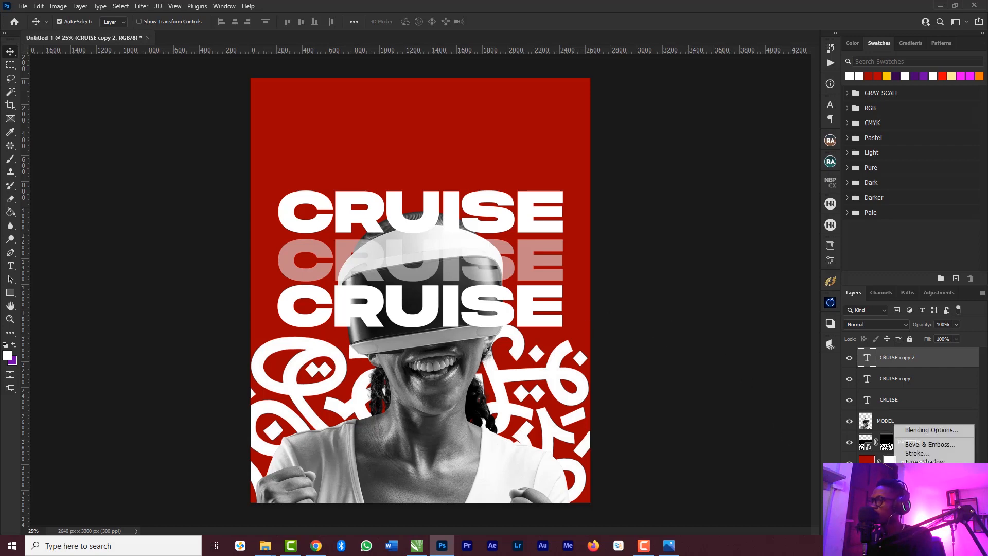
{"action": "left_click", "coordinate": [921, 453]}
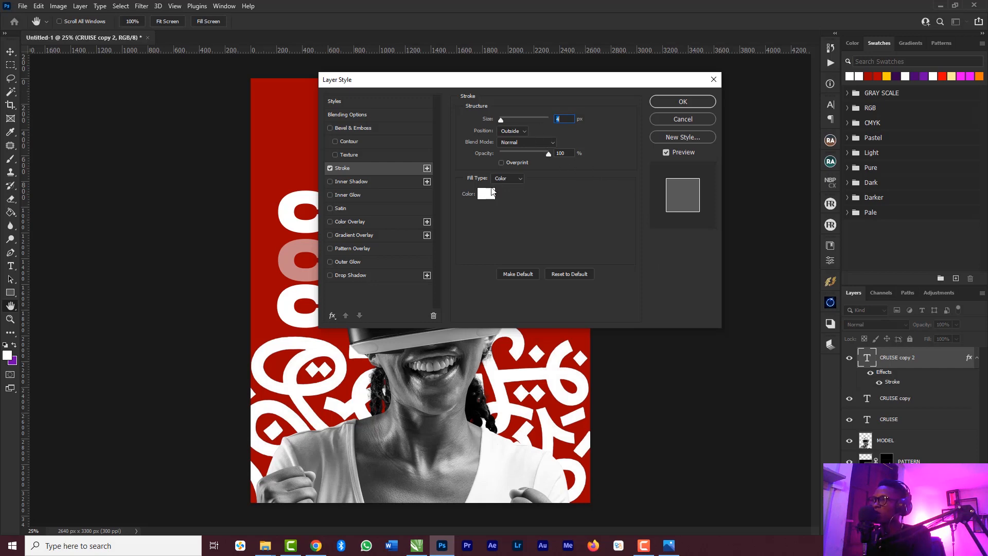
{"action": "left_click", "coordinate": [682, 101]}
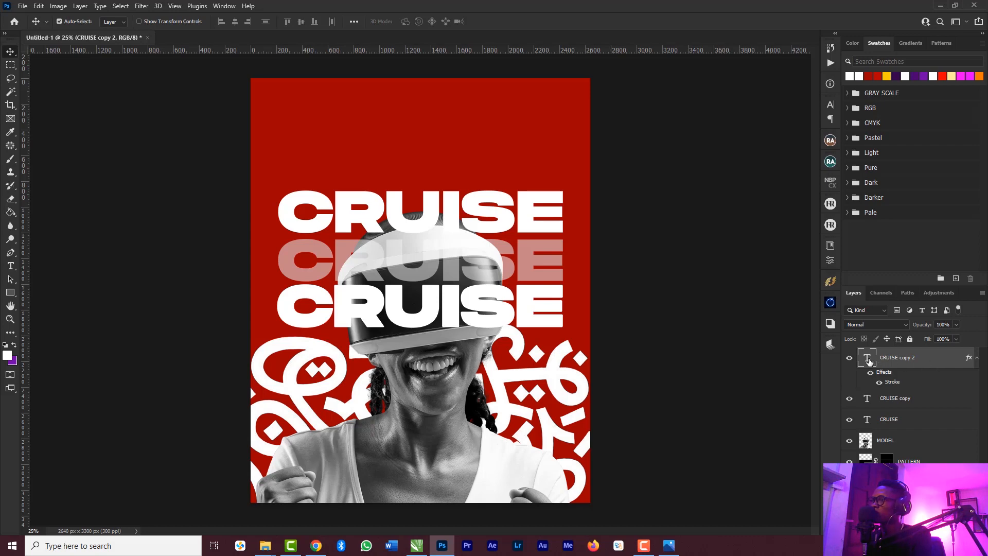
Change the bottom CRUISE line's text colour to the background red 9e0000, sampled from the poster.
{"action": "key", "text": "t"}
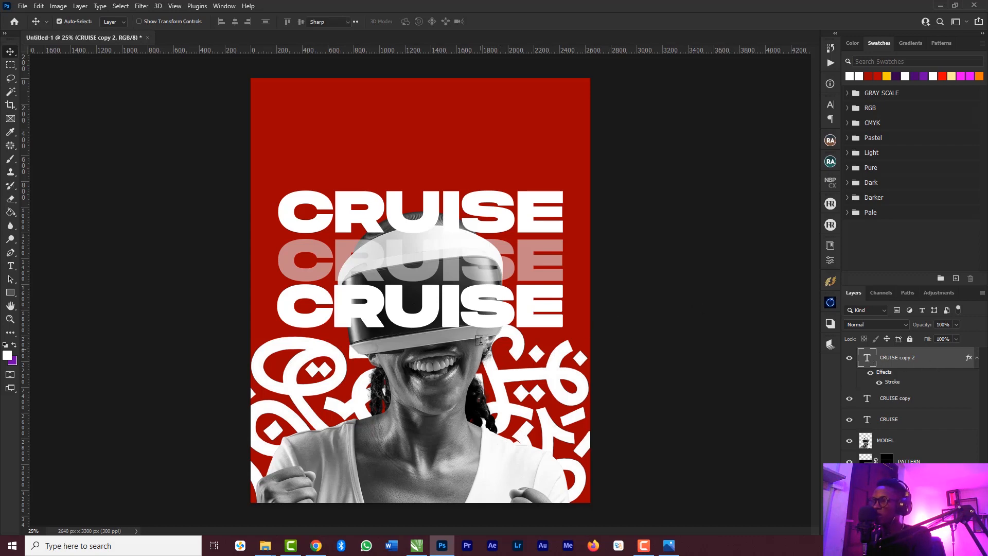
{"action": "left_click", "coordinate": [480, 313]}
{"action": "key", "text": "ctrl+a"}
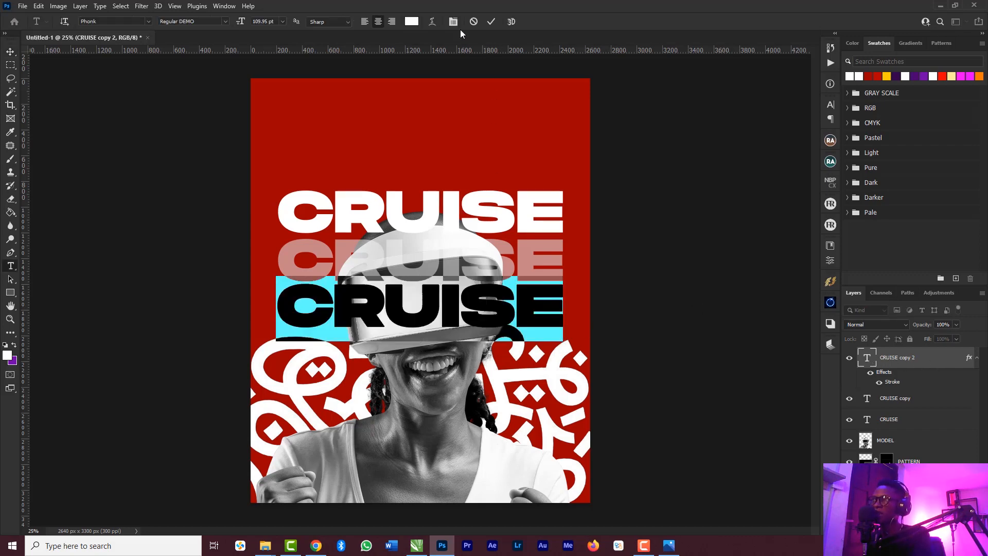
{"action": "left_click", "coordinate": [411, 22]}
{"action": "left_click", "coordinate": [400, 140]}
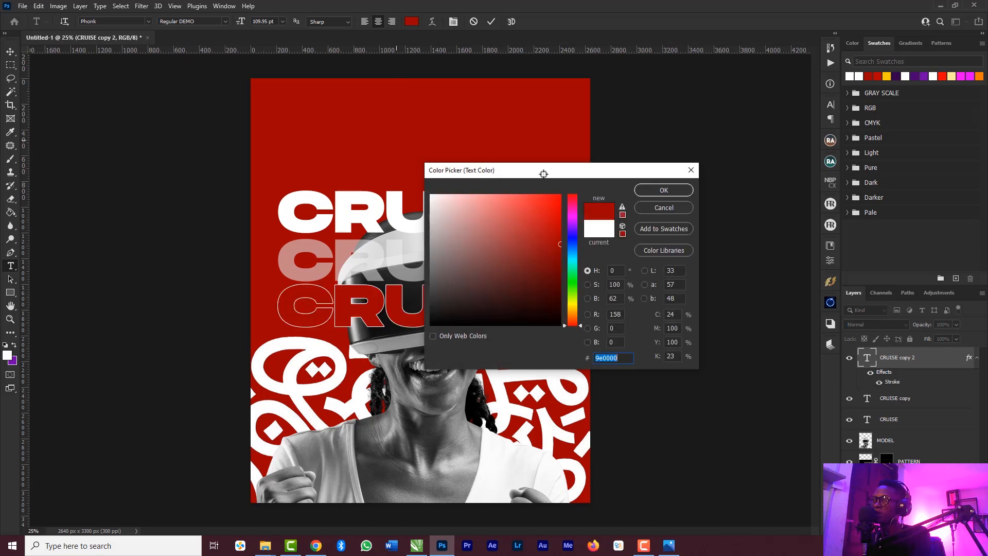
{"action": "left_click", "coordinate": [663, 191]}
{"action": "left_click", "coordinate": [491, 22]}
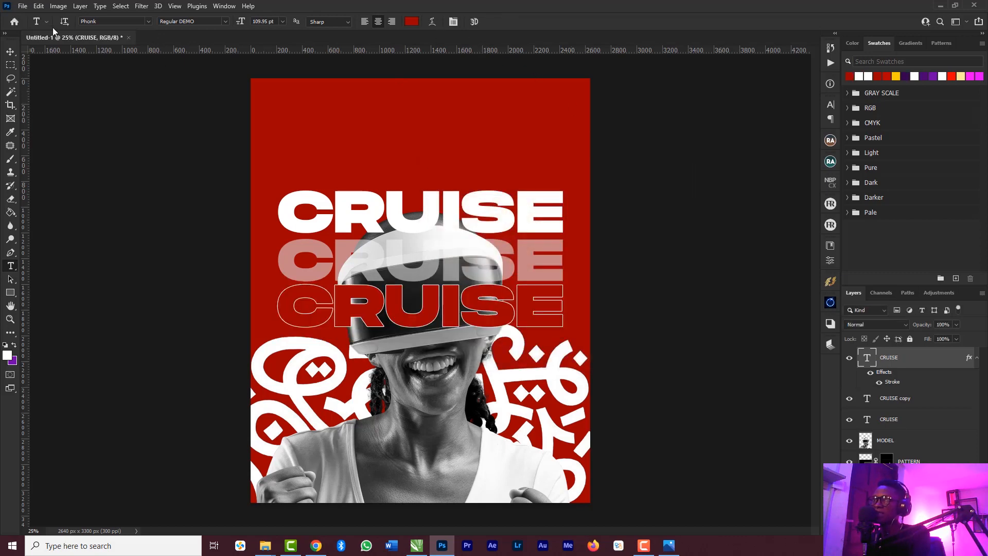
{"action": "left_click", "coordinate": [11, 51]}
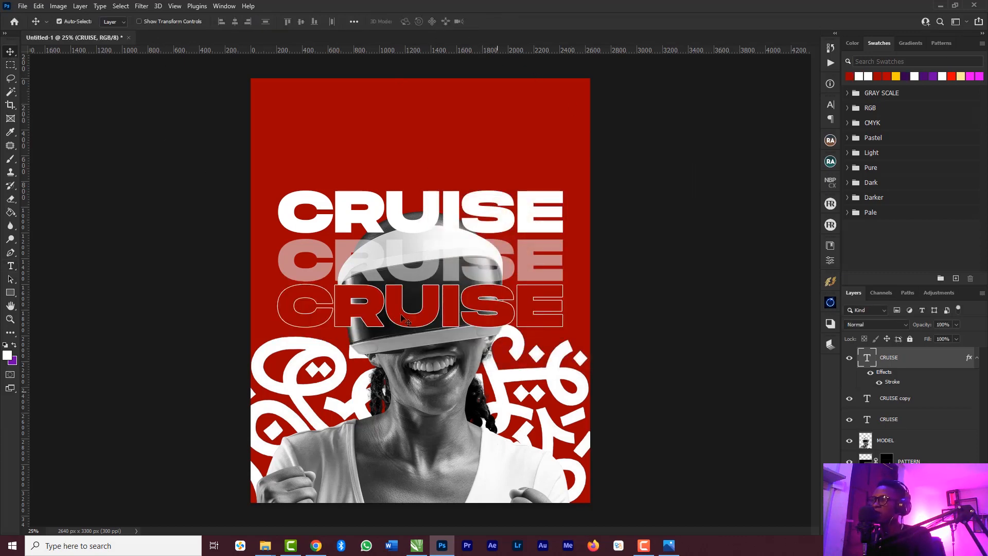
Move the MODEL layer above all three CRUISE text layers so the woman overlaps the lettering.
{"action": "left_click", "coordinate": [528, 250], "text": "shift"}
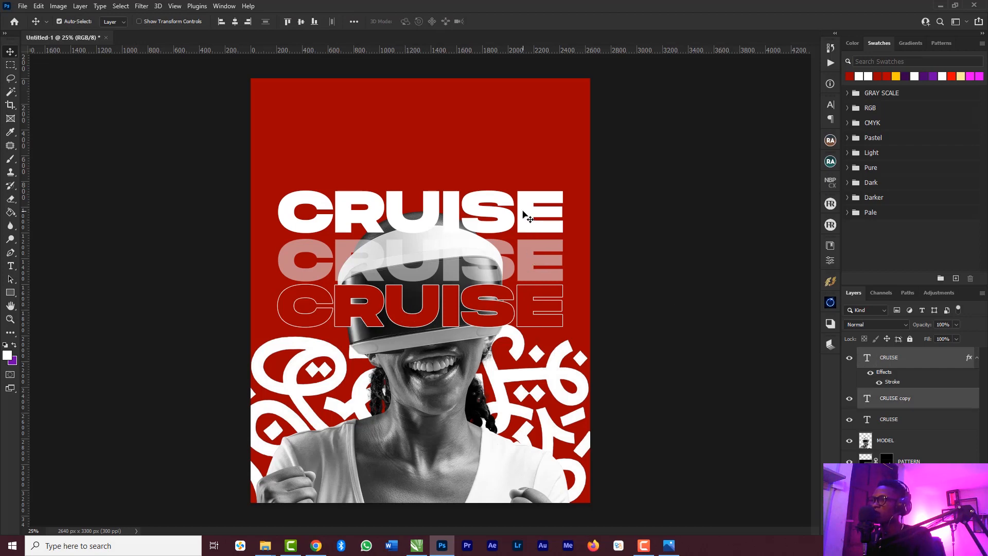
{"action": "left_click", "coordinate": [524, 213], "text": "shift"}
{"action": "left_click_drag", "start_coordinate": [916, 441], "coordinate": [918, 348]}
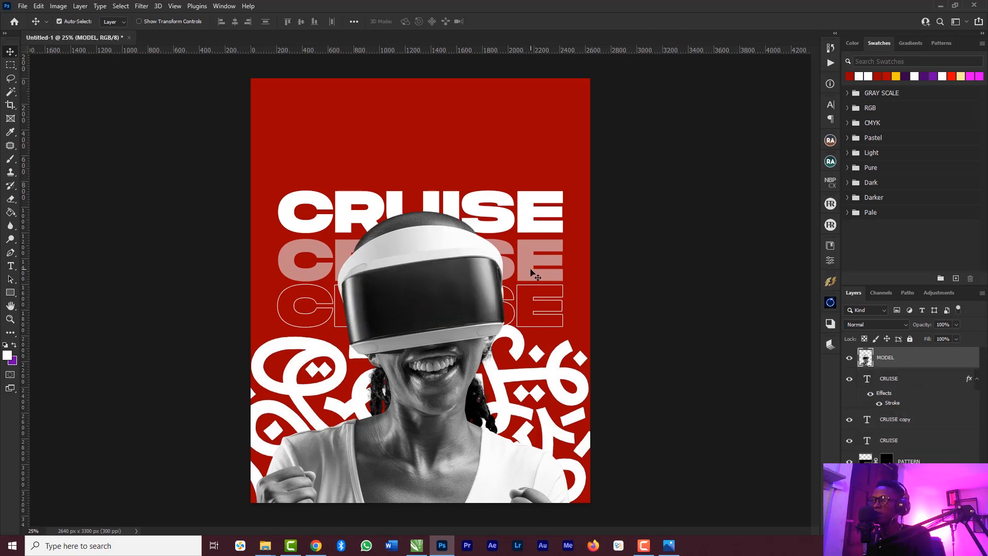
Shift the three CRUISE lines up together, keeping them centred horizontally, so the top line sits just above the woman's head.
{"action": "left_click", "coordinate": [917, 424]}
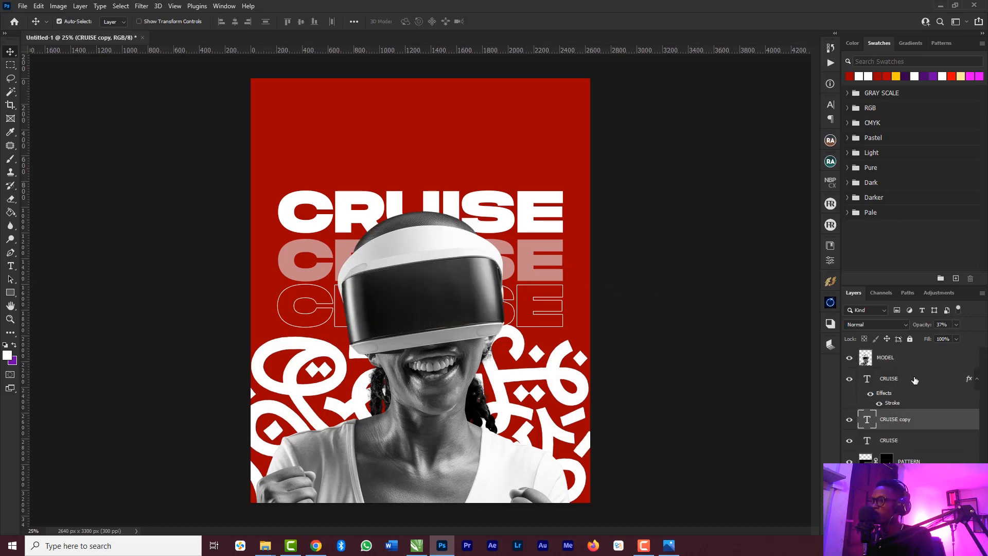
{"action": "left_click", "coordinate": [916, 380]}
{"action": "left_click", "coordinate": [915, 446], "text": "shift"}
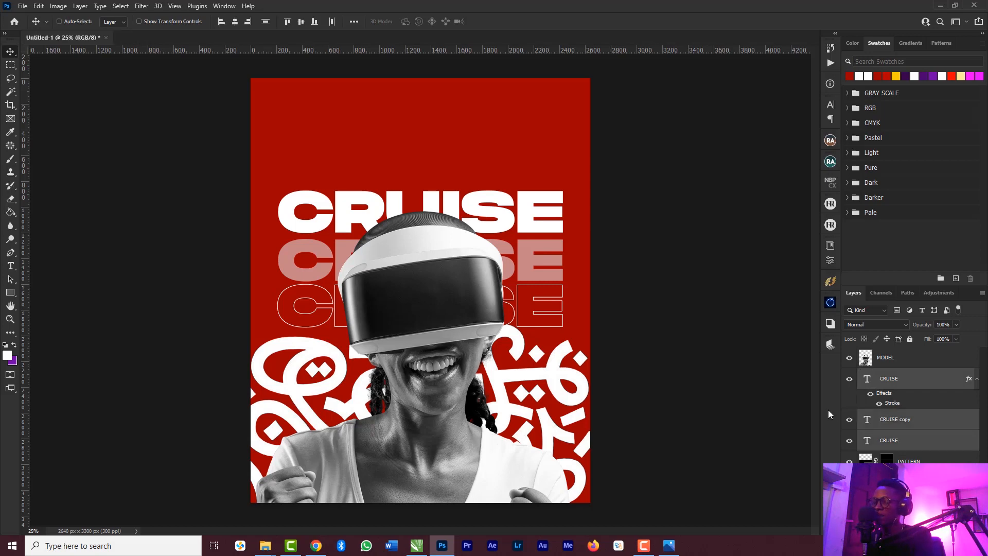
{"action": "key", "text": "ctrl+t"}
{"action": "left_click_drag", "start_coordinate": [533, 270], "coordinate": [528, 250]}
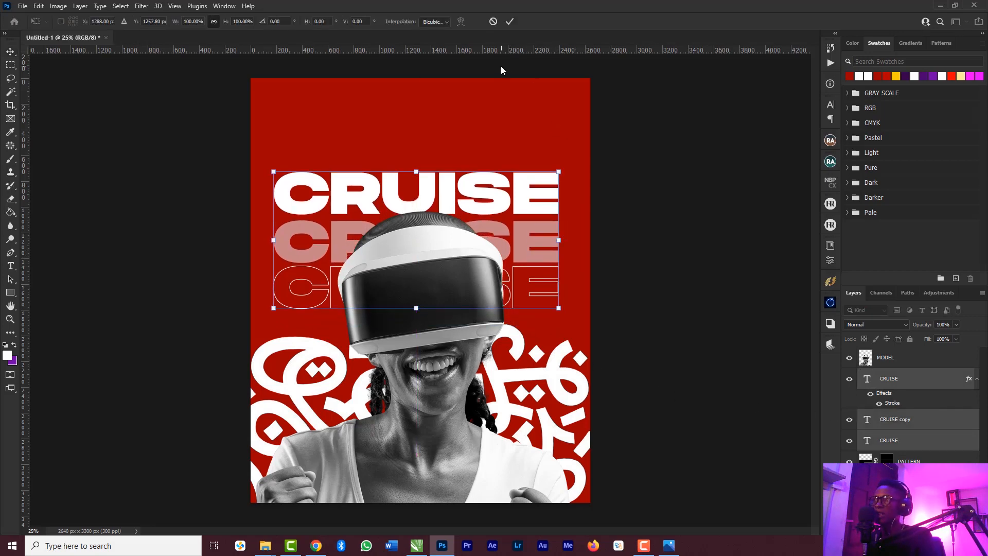
{"action": "left_click_drag", "start_coordinate": [488, 185], "coordinate": [500, 161]}
{"action": "left_click", "coordinate": [601, 130]}
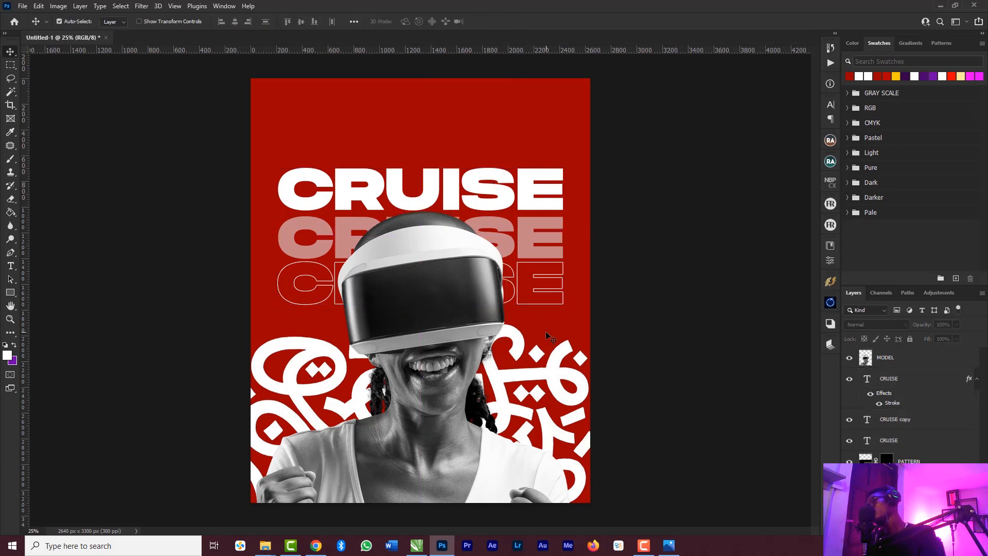
{"action": "left_click", "coordinate": [424, 299]}
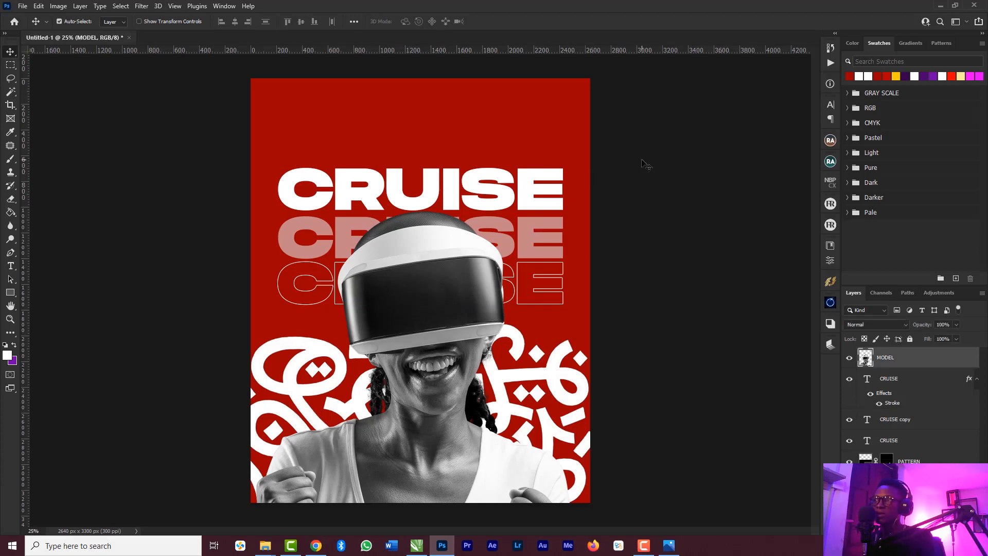
{"action": "left_click", "coordinate": [387, 156]}
{"action": "key", "text": "z"}
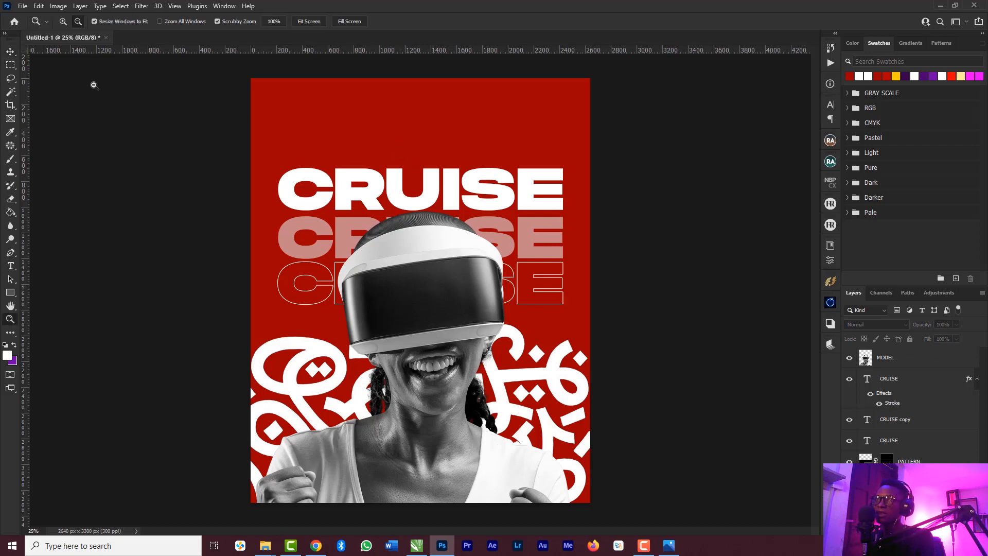
{"action": "left_click", "coordinate": [11, 52]}
Duplicate the top CRUISE line above itself and scale the copy down to about 17%, near the final letter of the original.
{"action": "left_click", "coordinate": [347, 205]}
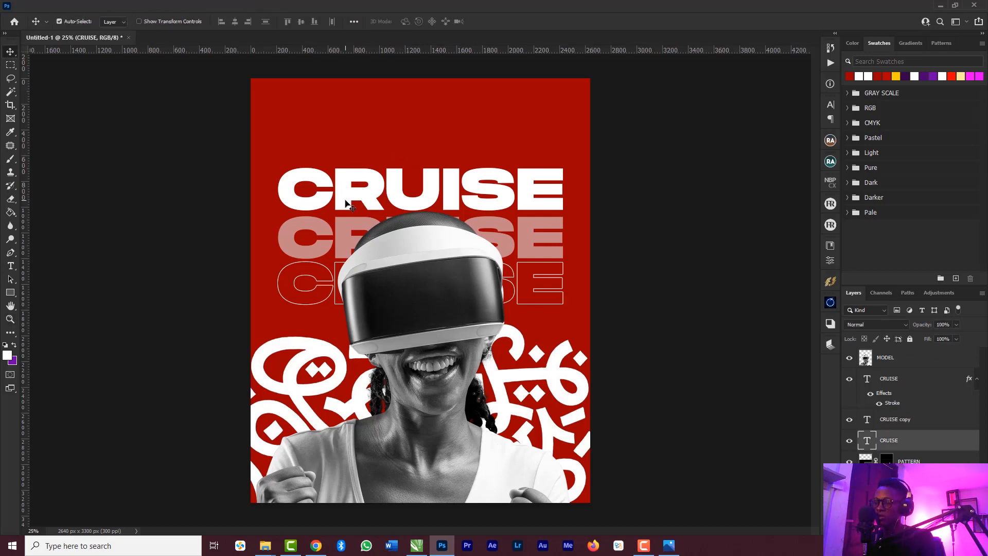
{"action": "left_click_drag", "start_coordinate": [346, 203], "coordinate": [351, 145]}
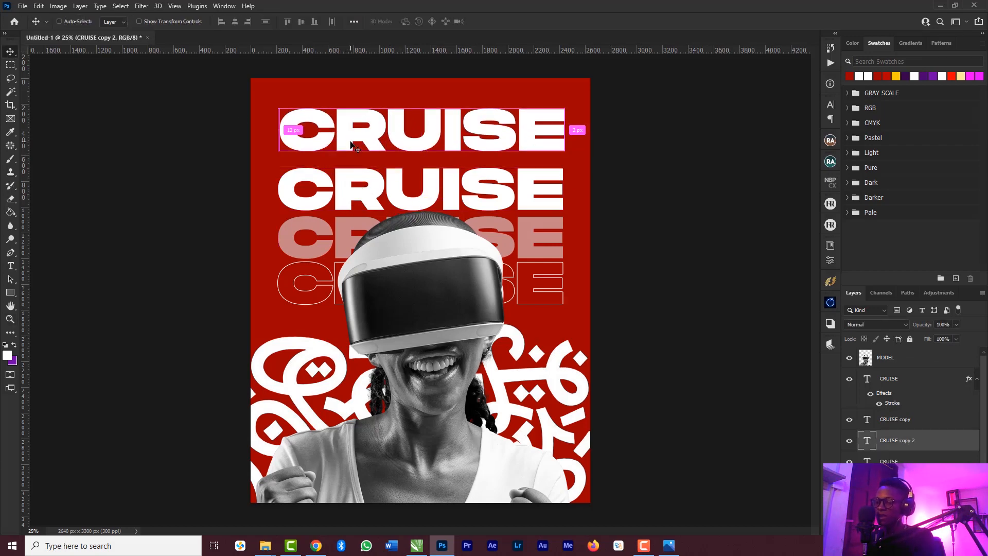
{"action": "key", "text": "ctrl+t"}
{"action": "left_click_drag", "start_coordinate": [282, 105], "coordinate": [515, 152]}
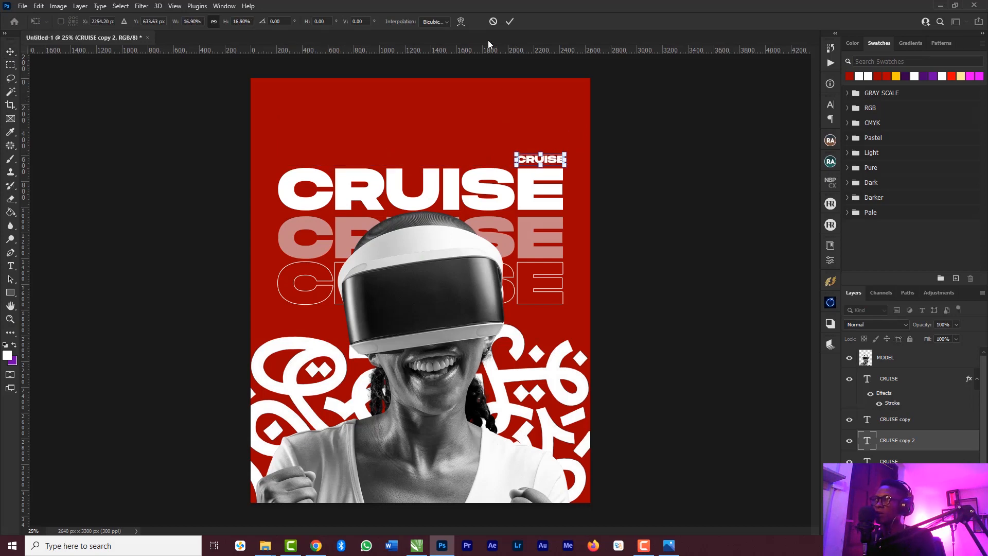
Replace the small CRUISE copy's text with AN ALL NIGHT BEACH PART.
{"action": "left_click", "coordinate": [10, 266]}
{"action": "left_click", "coordinate": [535, 160]}
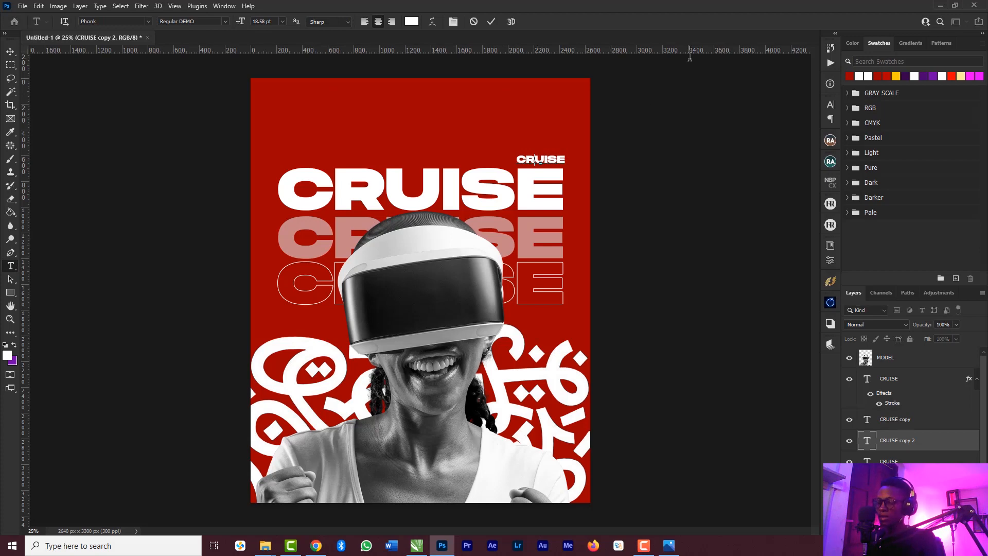
{"action": "key", "text": "ctrl+a"}
{"action": "type", "text": "an"}
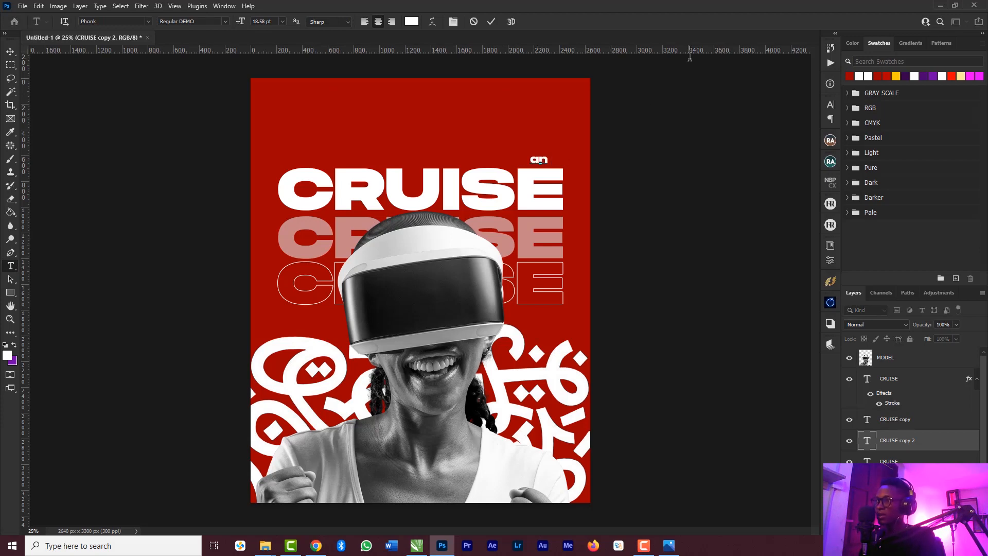
{"action": "key", "text": "ctrl+a"}
{"action": "type", "text": "AN ALL"}
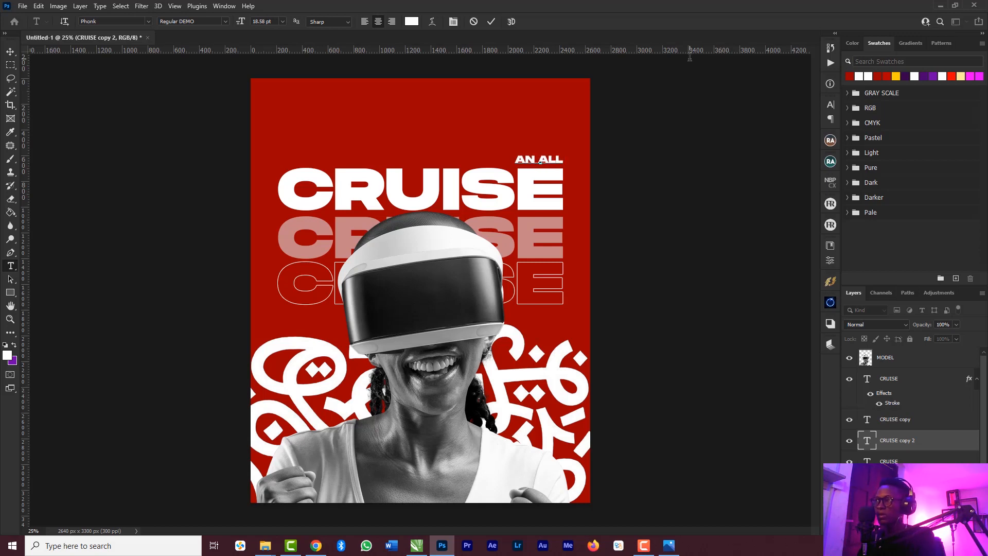
{"action": "type", "text": " NIGHT "}
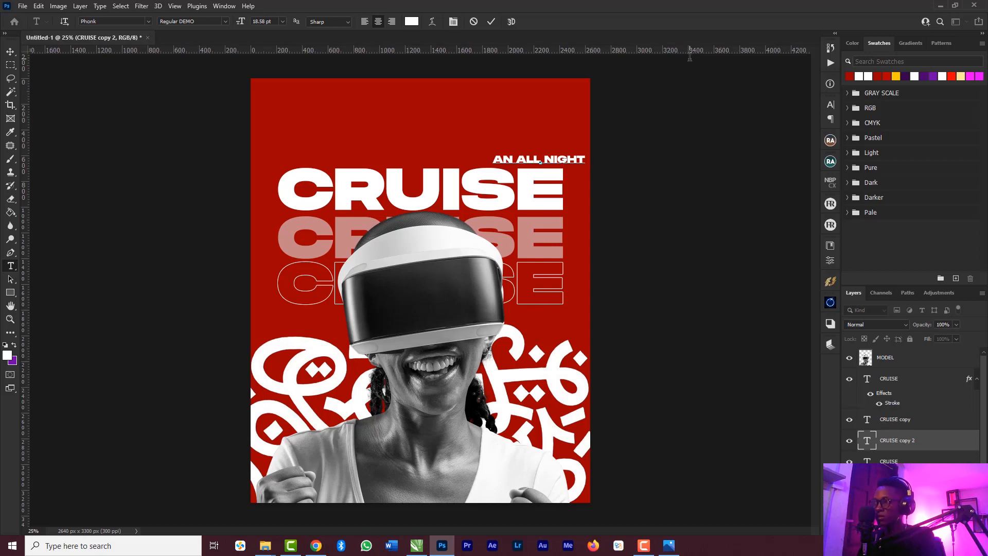
{"action": "type", "text": "BEAC"}
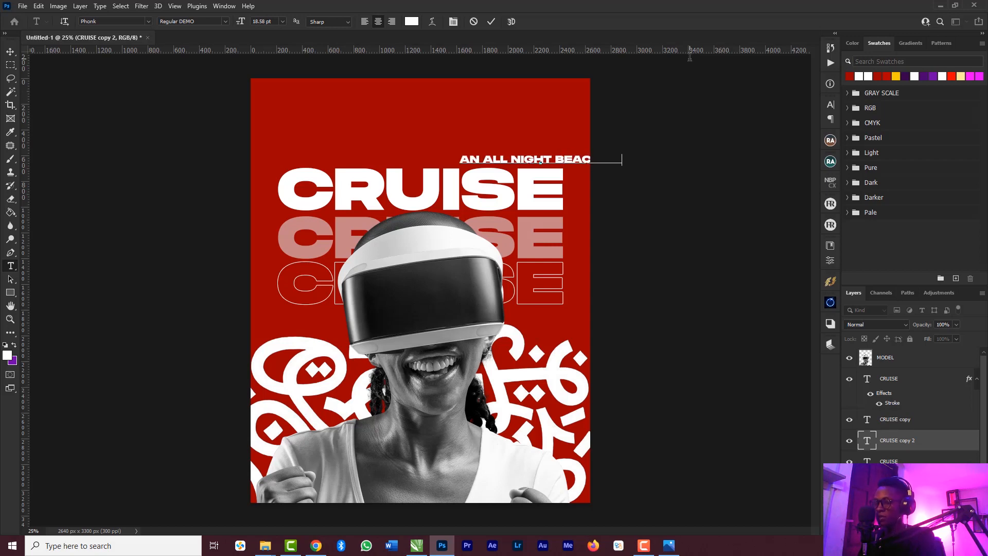
{"action": "type", "text": "H"}
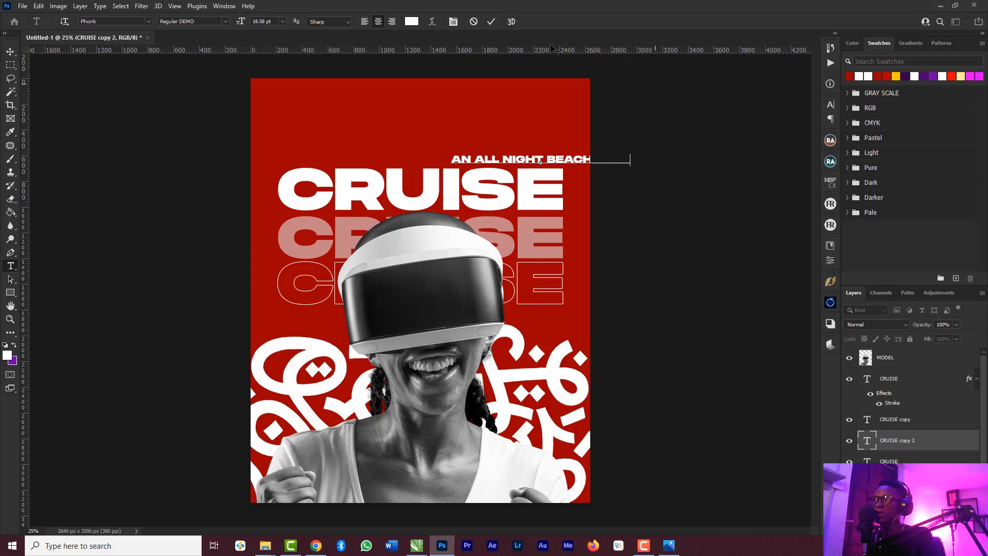
{"action": "left_click", "coordinate": [491, 21]}
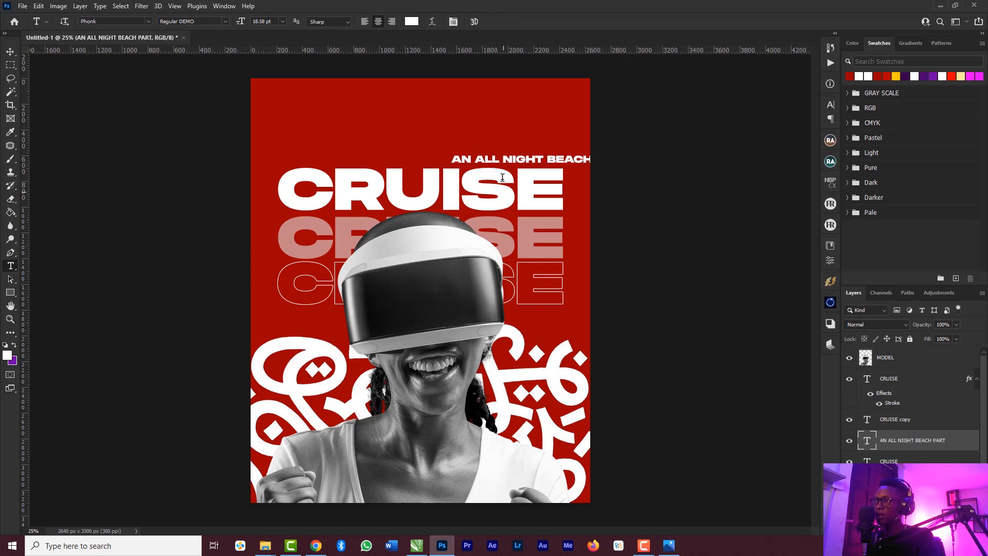
Centre the AN ALL NIGHT BEACH PART line above the top CRUISE line and enlarge it slightly.
{"action": "key", "text": "v"}
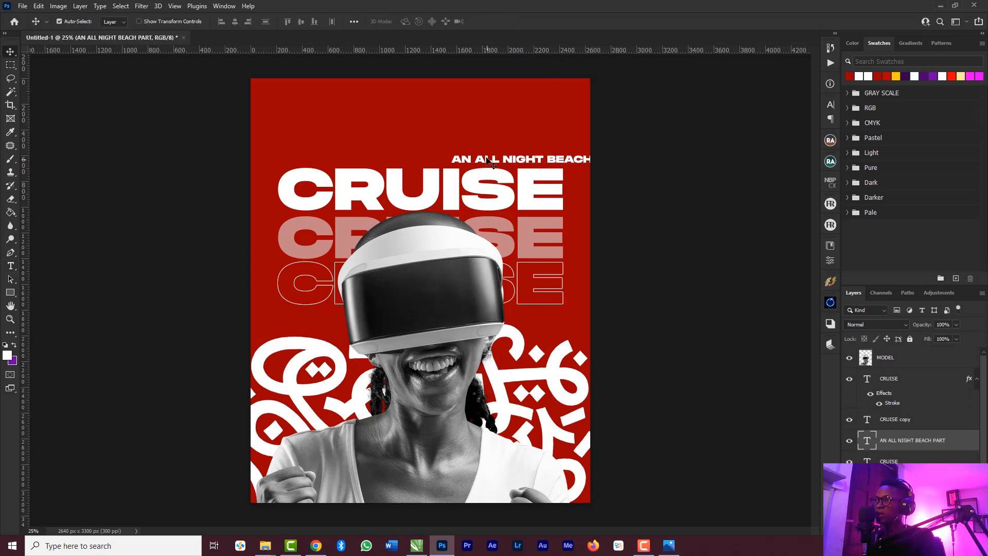
{"action": "left_click_drag", "start_coordinate": [460, 159], "coordinate": [426, 151]}
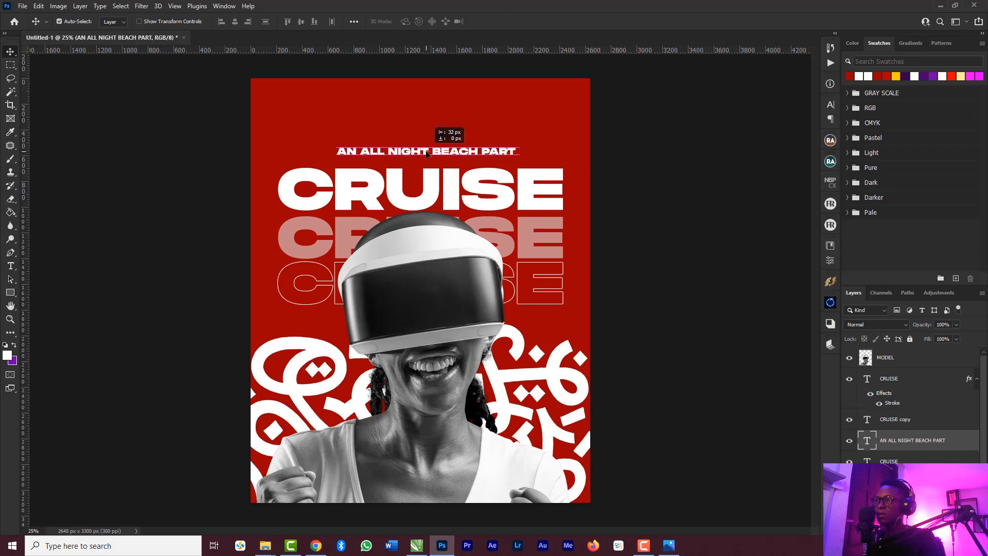
{"action": "key", "text": "ctrl+t"}
{"action": "left_click_drag", "start_coordinate": [515, 146], "coordinate": [544, 144]}
{"action": "left_click_drag", "start_coordinate": [451, 153], "coordinate": [430, 155]}
{"action": "left_click", "coordinate": [510, 21]}
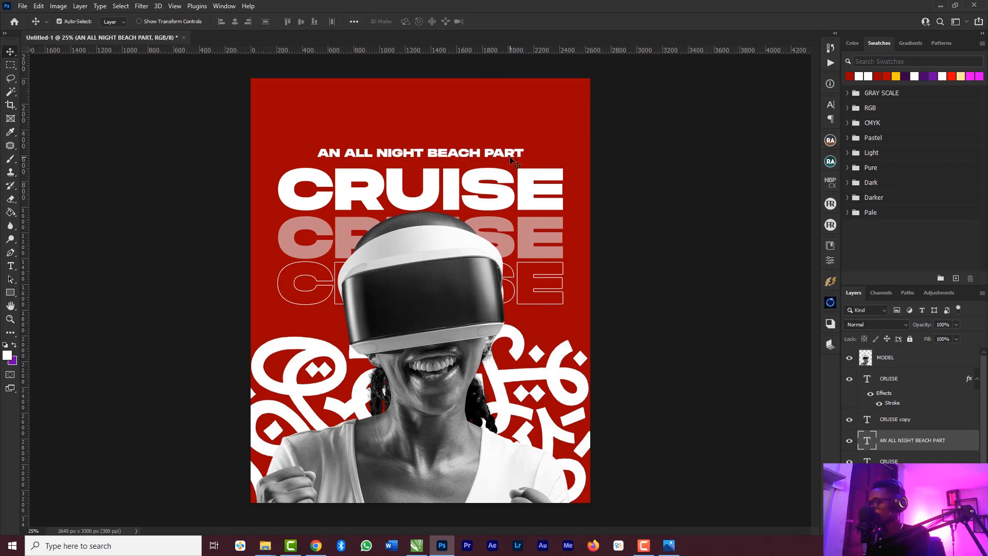
{"action": "key", "text": "shift+Up"}
{"action": "key", "text": "shift+Right"}
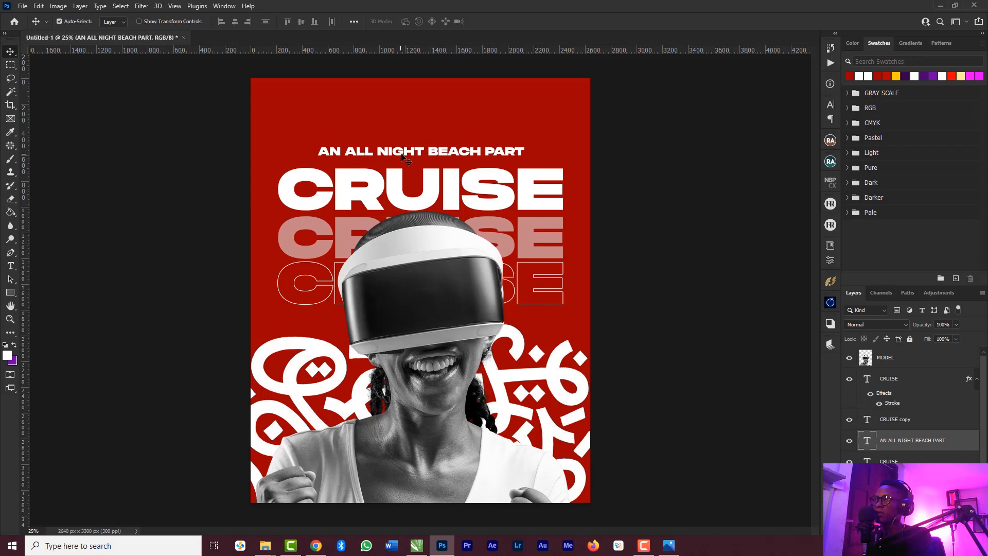
Duplicate the AN ALL NIGHT BEACH PART line directly above itself and change the copy's text to THE CRUISE MEDIA.
{"action": "mouse_move", "coordinate": [408, 153]}
{"action": "left_mouse_down"}
{"action": "mouse_move", "coordinate": [411, 130]}
{"action": "mouse_move", "coordinate": [412, 138]}
{"action": "left_mouse_up"}
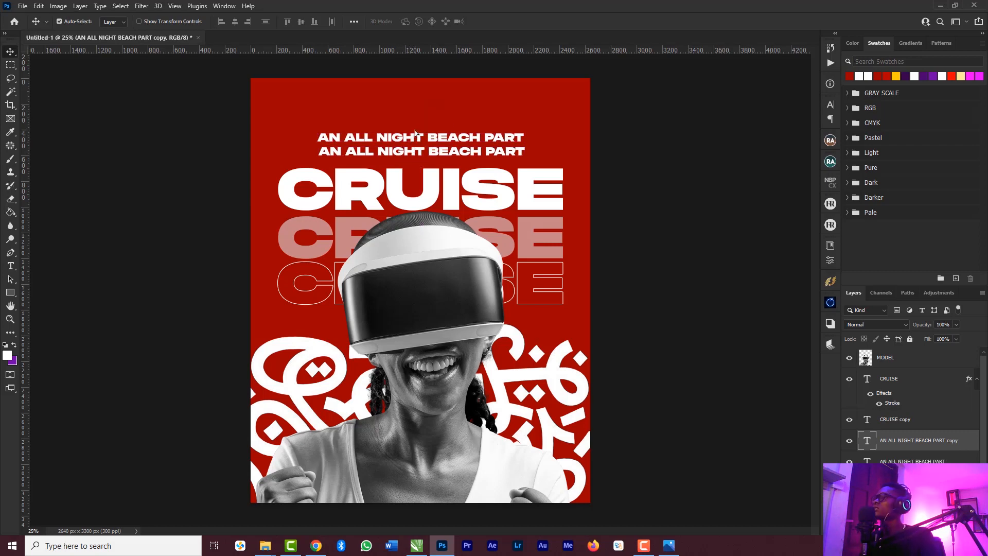
{"action": "key", "text": "t"}
{"action": "triple_click", "coordinate": [421, 135]}
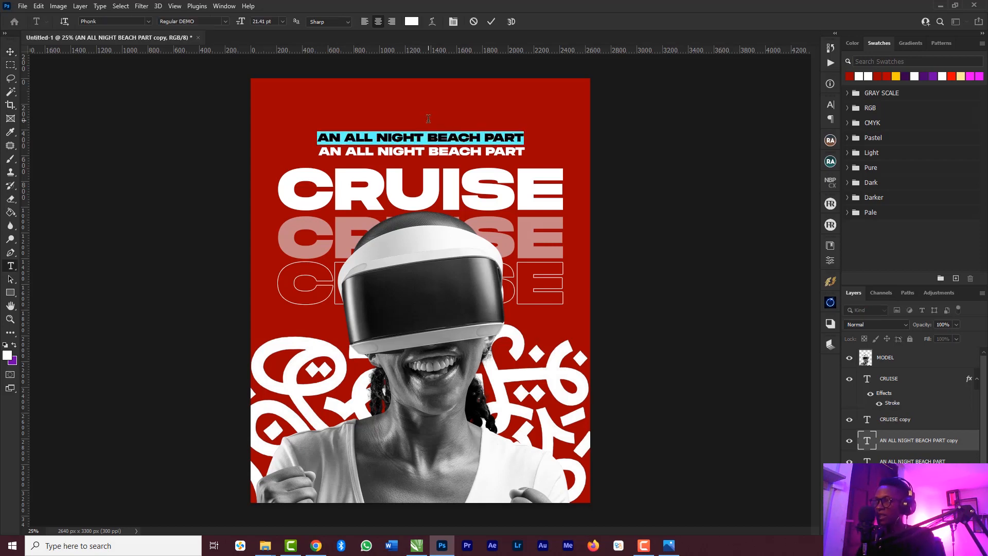
{"action": "type", "text": "THE"}
{"action": "key", "text": "BackSpace"}
{"action": "key", "text": "BackSpace"}
{"action": "key", "text": "BackSpace"}
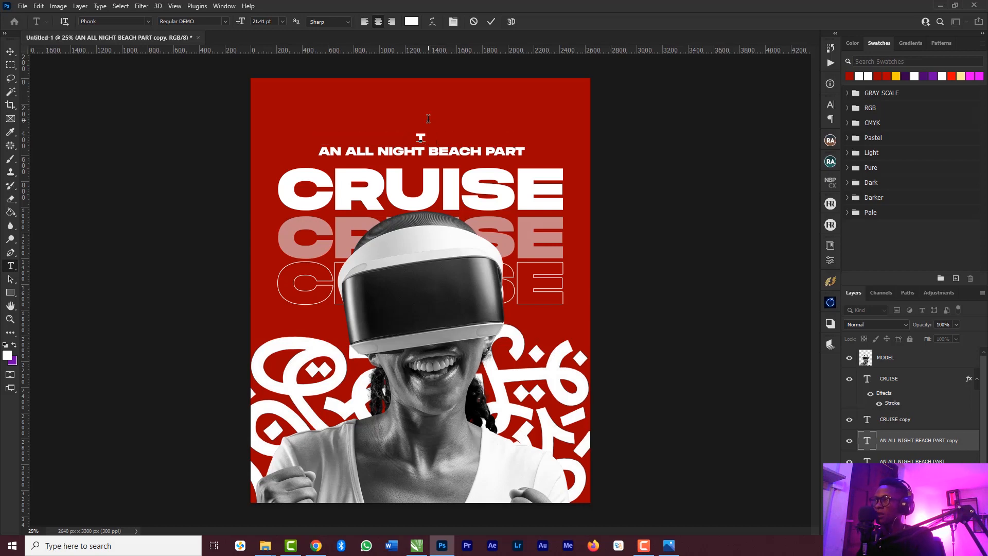
{"action": "type", "text": "HE CRUSIE"}
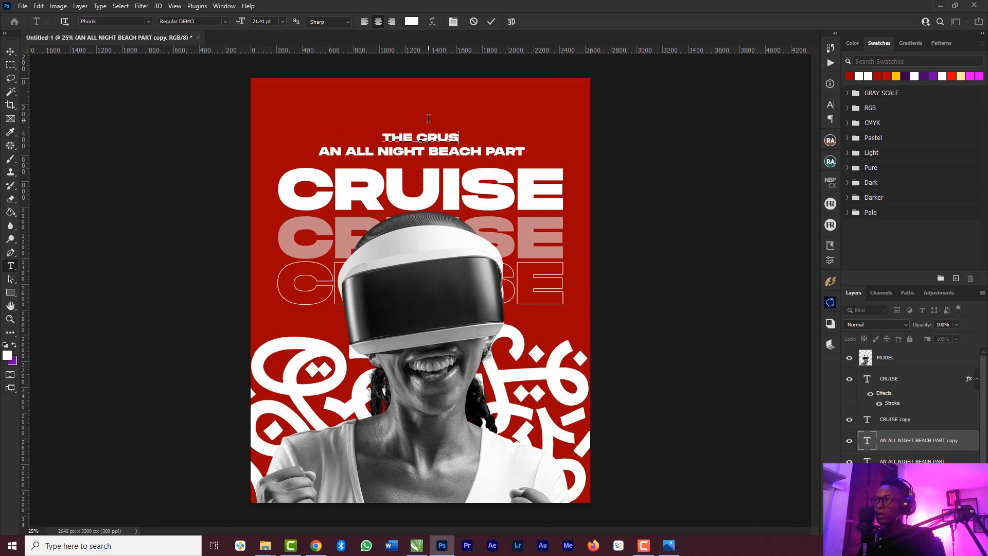
{"action": "key", "text": "BackSpace"}
{"action": "key", "text": "BackSpace"}
{"action": "key", "text": "BackSpace"}
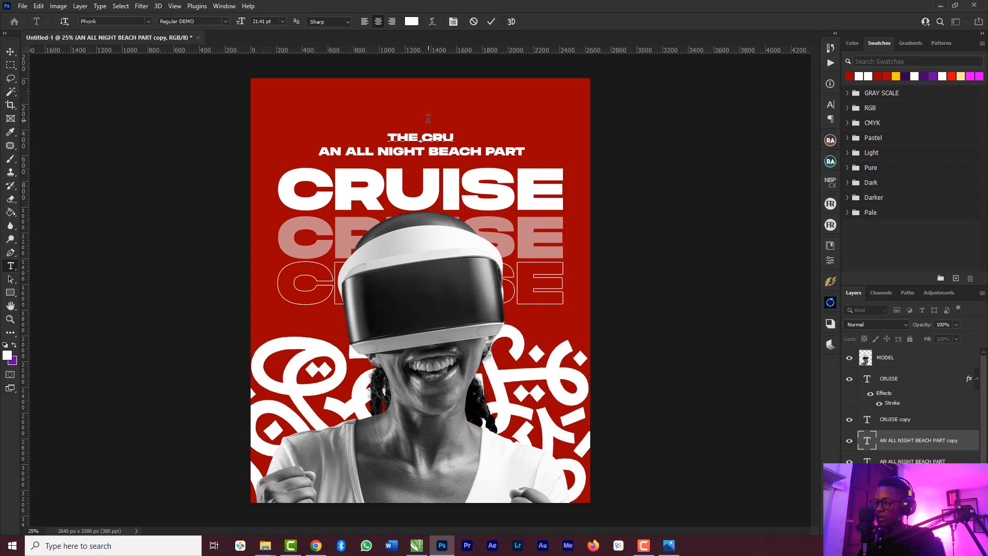
{"action": "type", "text": "ISE MEDIA"}
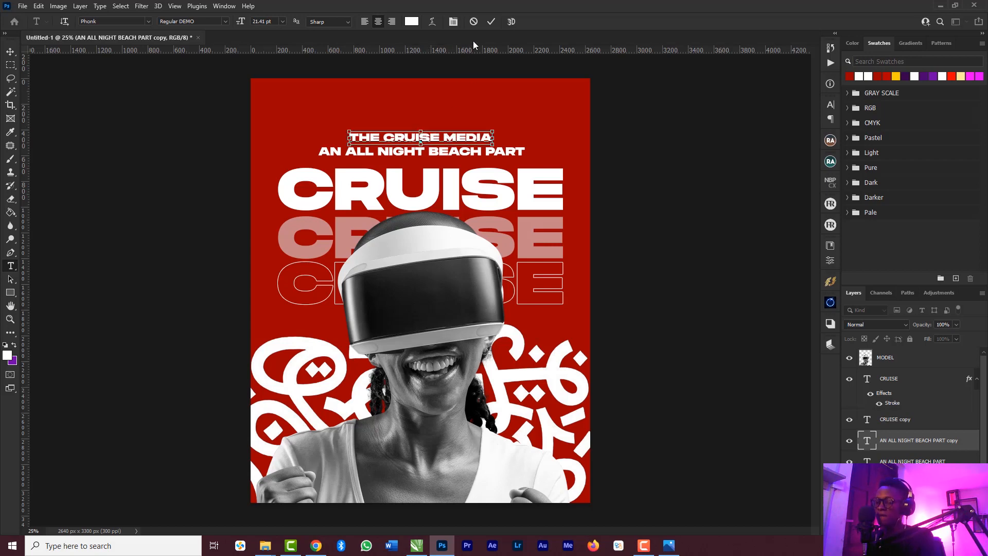
Recolour the THE CRUISE MEDIA line to black (000000) and commit the text edit.
{"action": "key", "text": "ctrl+a"}
{"action": "left_click", "coordinate": [411, 22]}
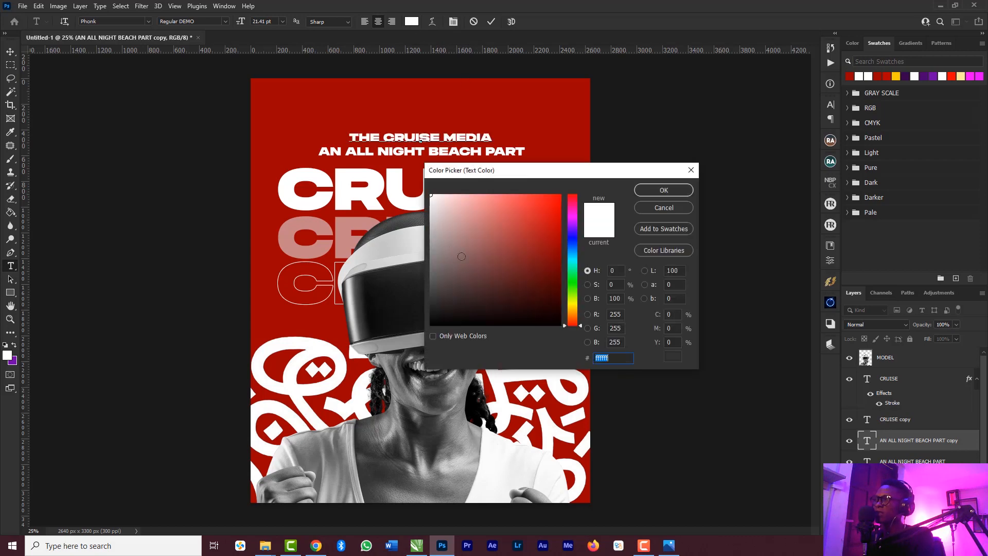
{"action": "type", "text": "000000"}
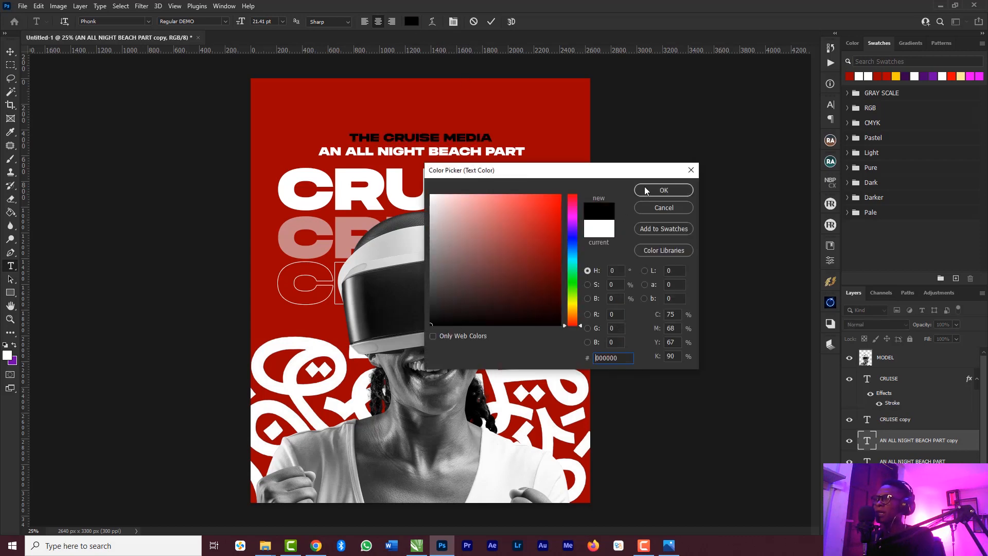
{"action": "left_click", "coordinate": [645, 190]}
{"action": "left_click", "coordinate": [491, 22]}
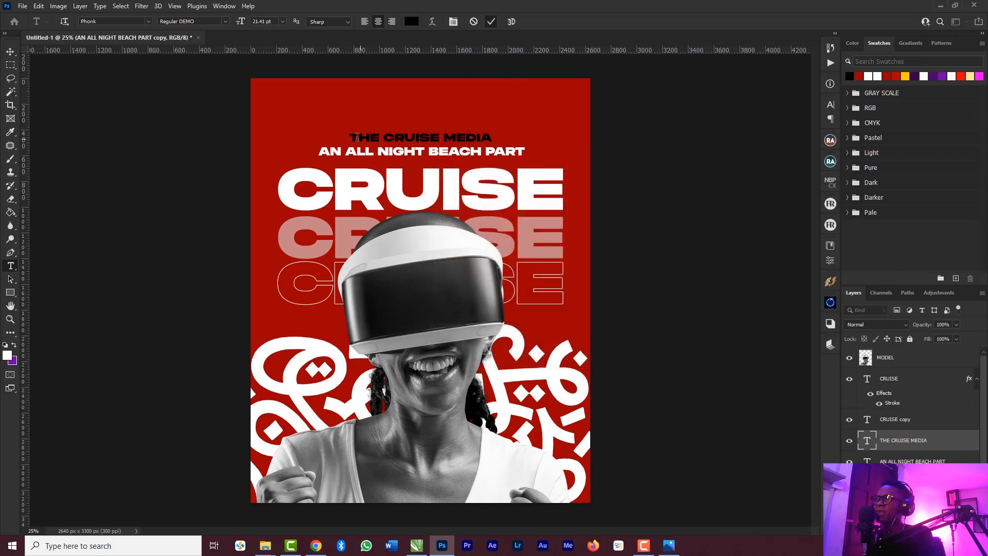
{"action": "left_click", "coordinate": [11, 51]}
{"action": "left_click", "coordinate": [196, 215]}
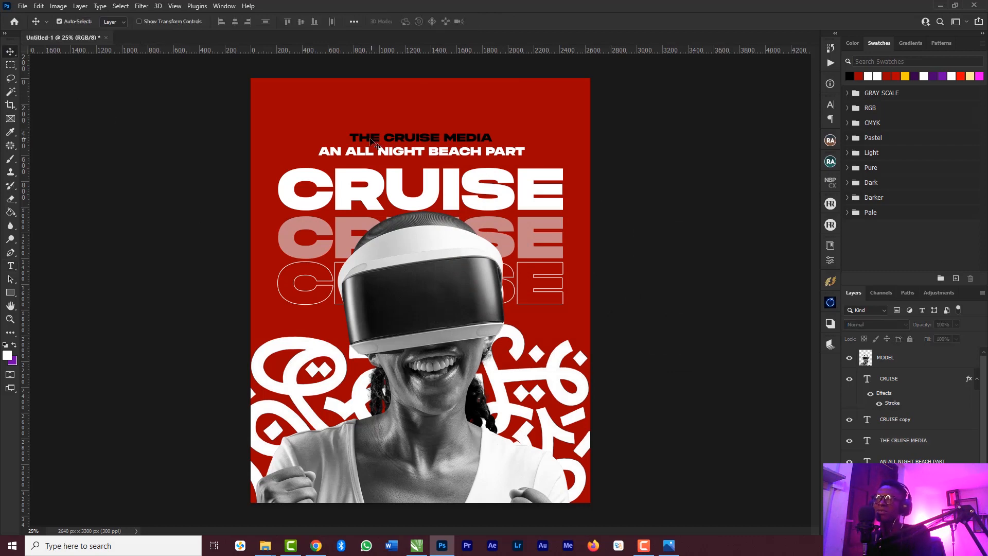
Group all the poster's layers, from the MODEL layer down to the lowest one, into a single group.
{"action": "left_click", "coordinate": [413, 216]}
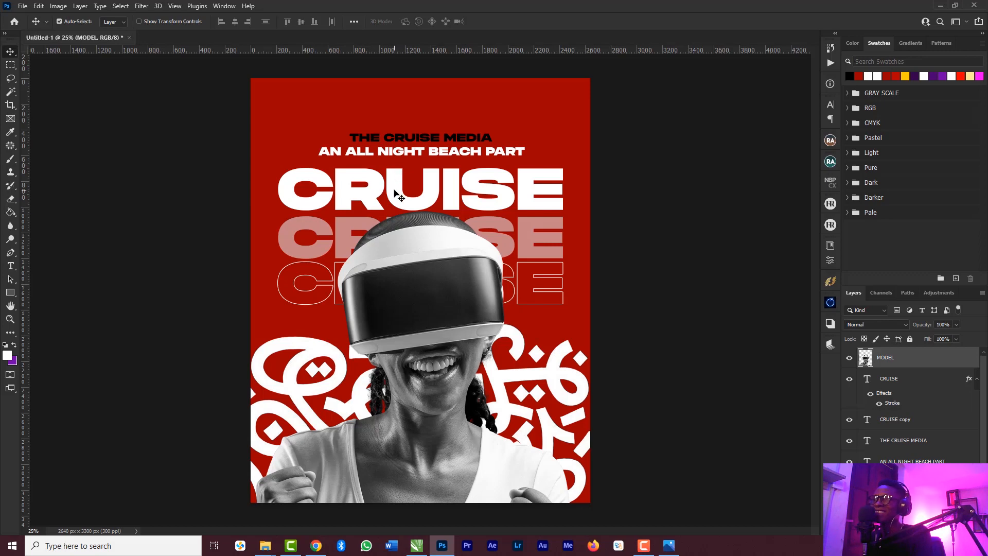
{"action": "left_click", "coordinate": [350, 238]}
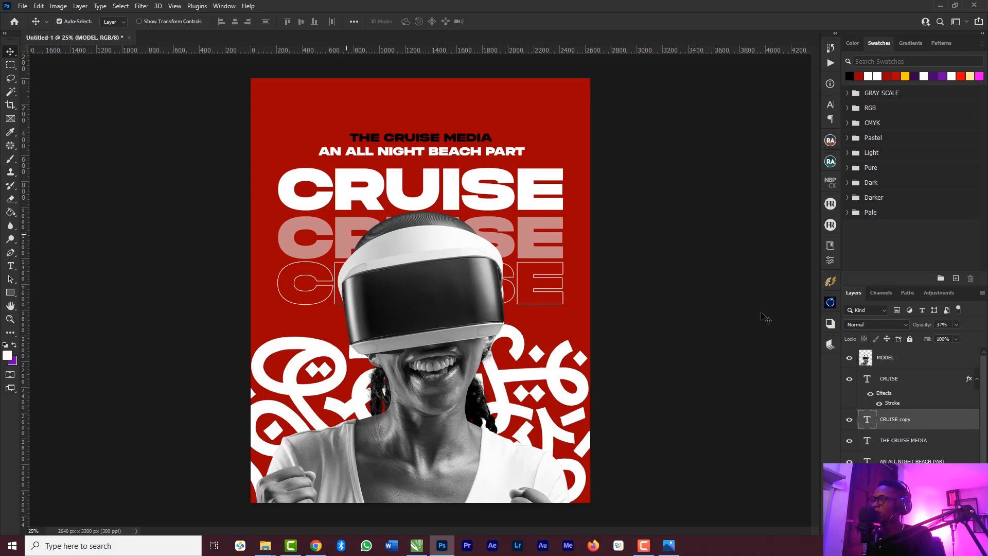
{"action": "left_click", "coordinate": [929, 363]}
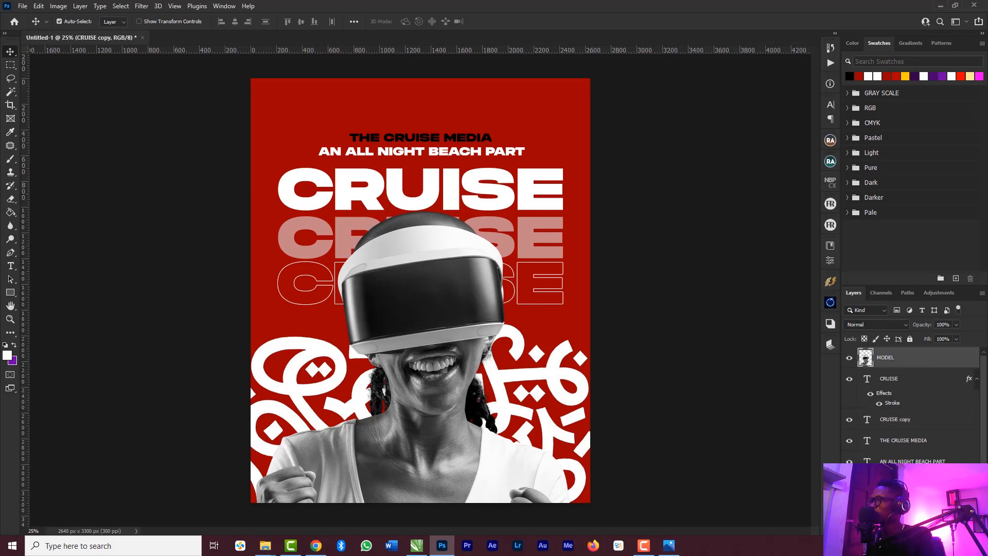
{"action": "double_click", "coordinate": [927, 360]}
{"action": "left_click", "coordinate": [682, 119]}
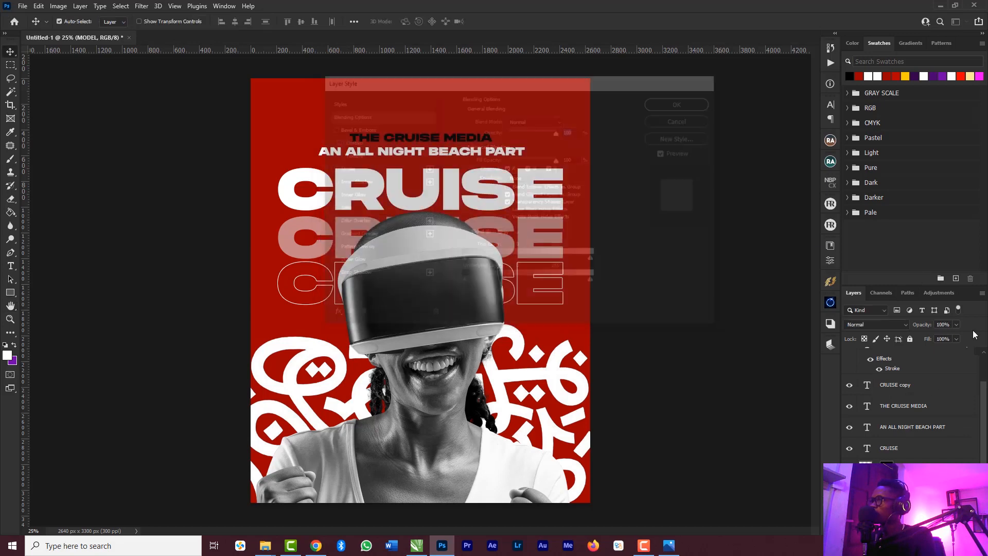
{"action": "scroll", "coordinate": [986, 400], "scroll_direction": "down", "scroll_amount": 2}
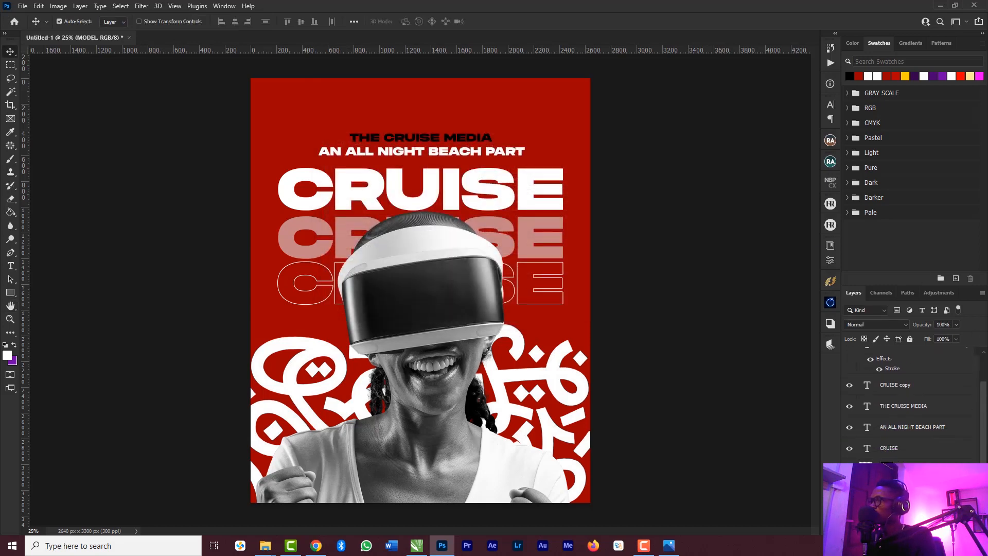
{"action": "left_click", "coordinate": [906, 470], "text": "shift"}
{"action": "key", "text": "ctrl+g"}
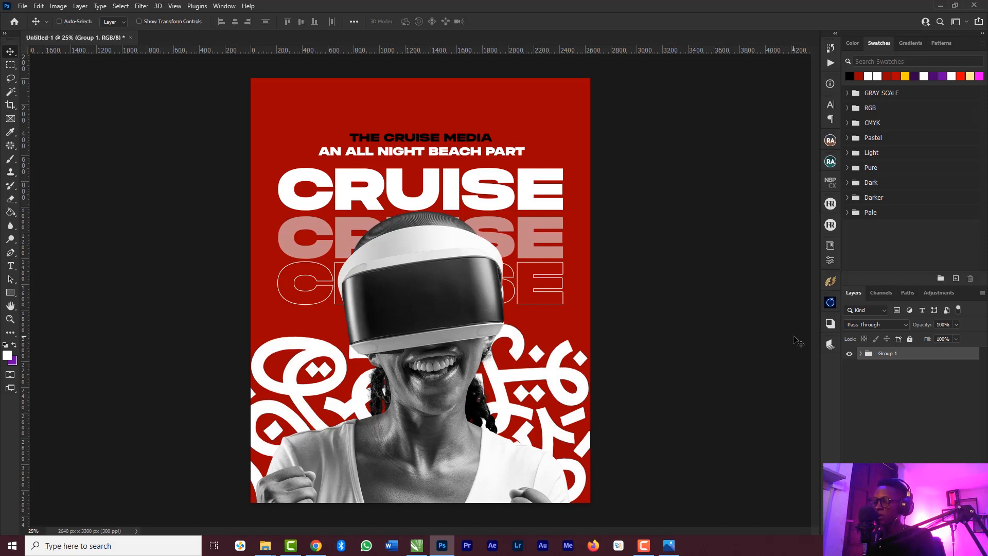
{"action": "key", "text": "ctrl+shift+alt+e"}
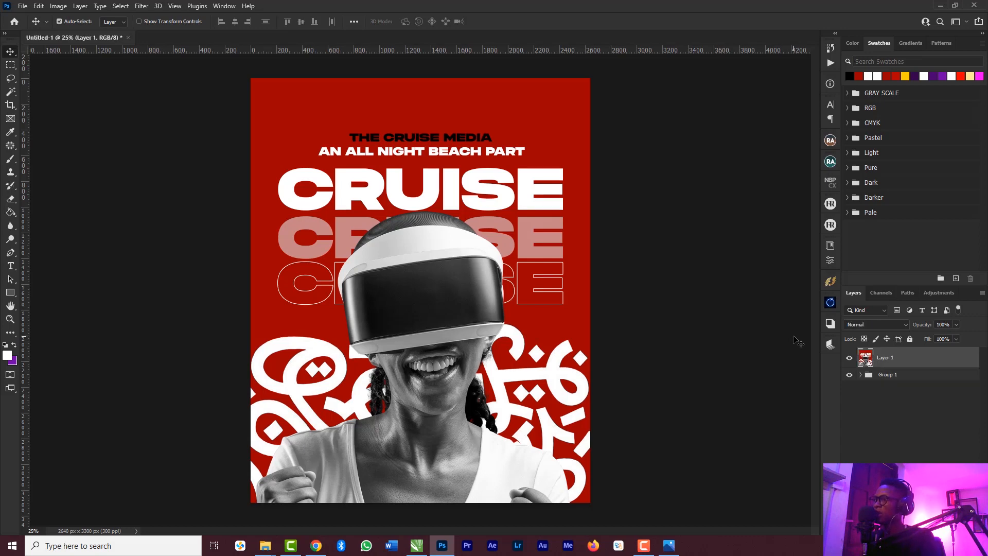
{"action": "left_click", "coordinate": [849, 374]}
{"action": "left_click_drag", "start_coordinate": [445, 291], "coordinate": [479, 299]}
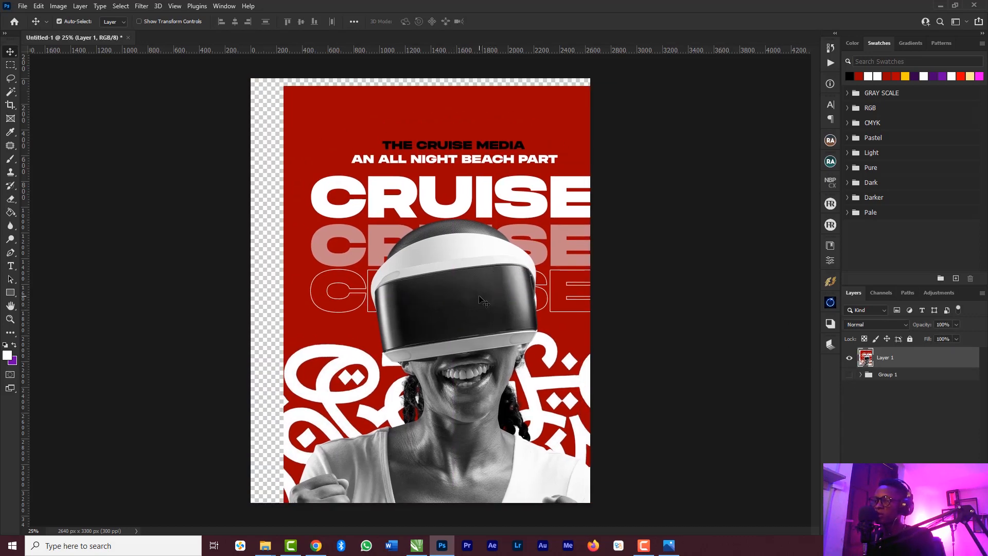
{"action": "key", "text": "ctrl+z"}
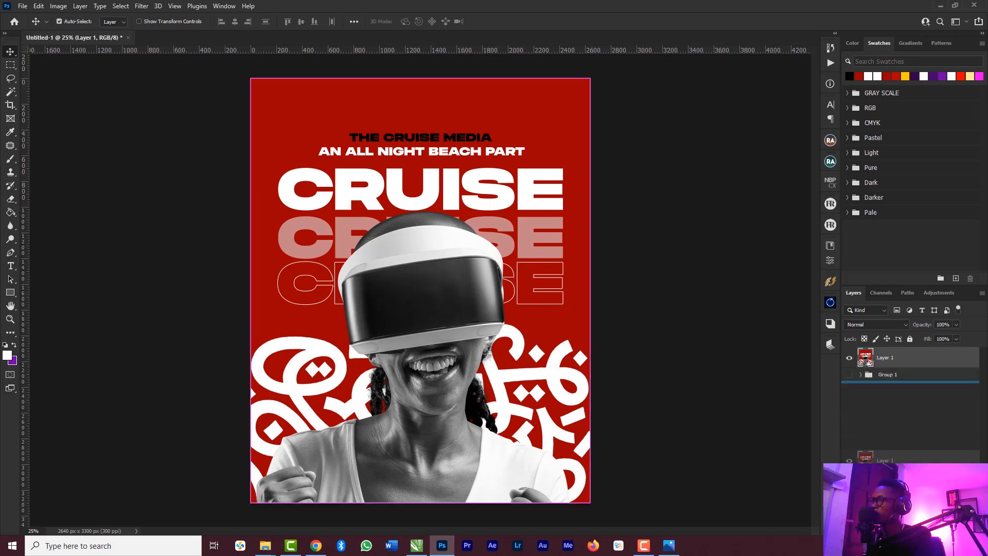
{"action": "key", "text": "Delete"}
{"action": "left_click", "coordinate": [849, 354]}
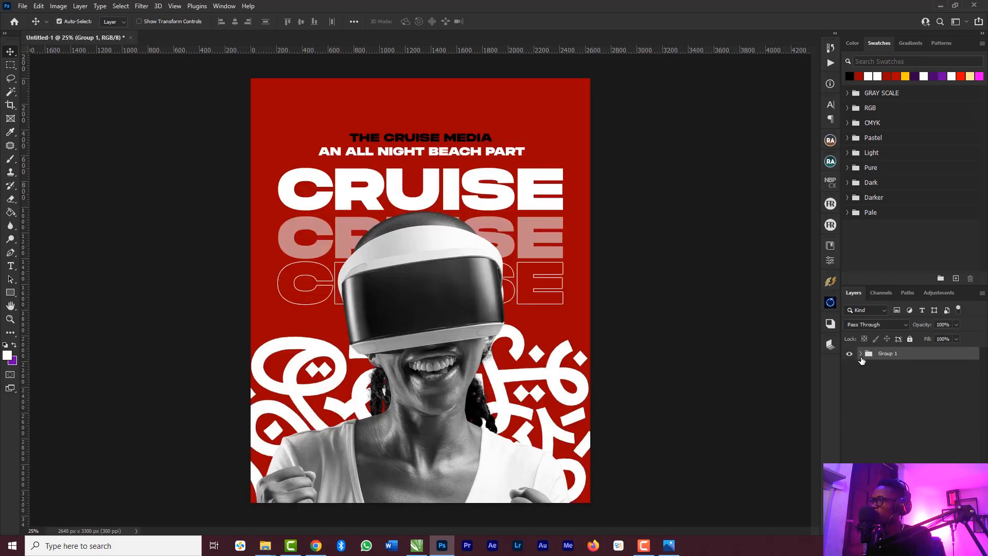
Place the nucly-concrete-16 texture above the PATTERN layer inside the group and scale it to about 21.39% so it covers the whole poster.
{"action": "left_click", "coordinate": [861, 355]}
{"action": "scroll", "coordinate": [875, 402], "scroll_direction": "down", "scroll_amount": 2}
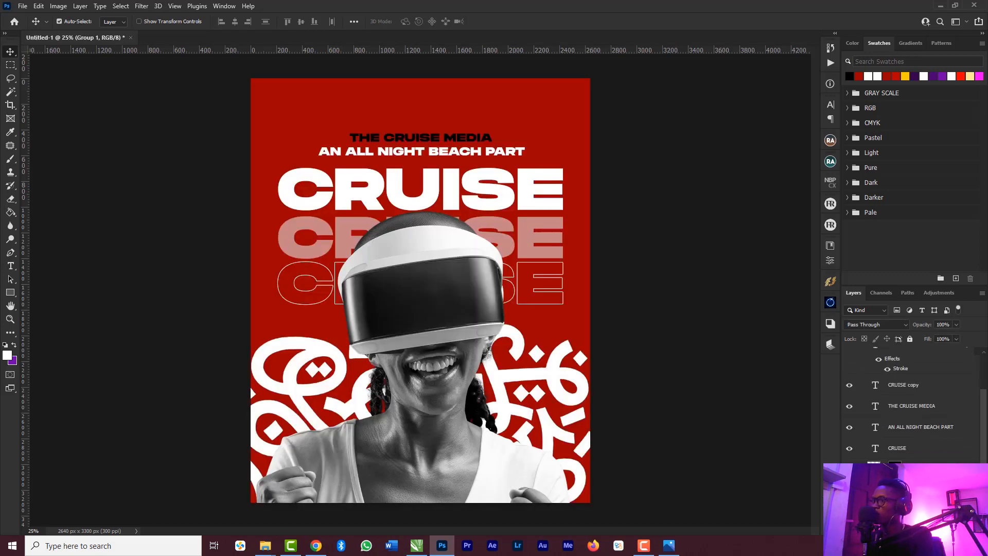
{"action": "left_click", "coordinate": [890, 461]}
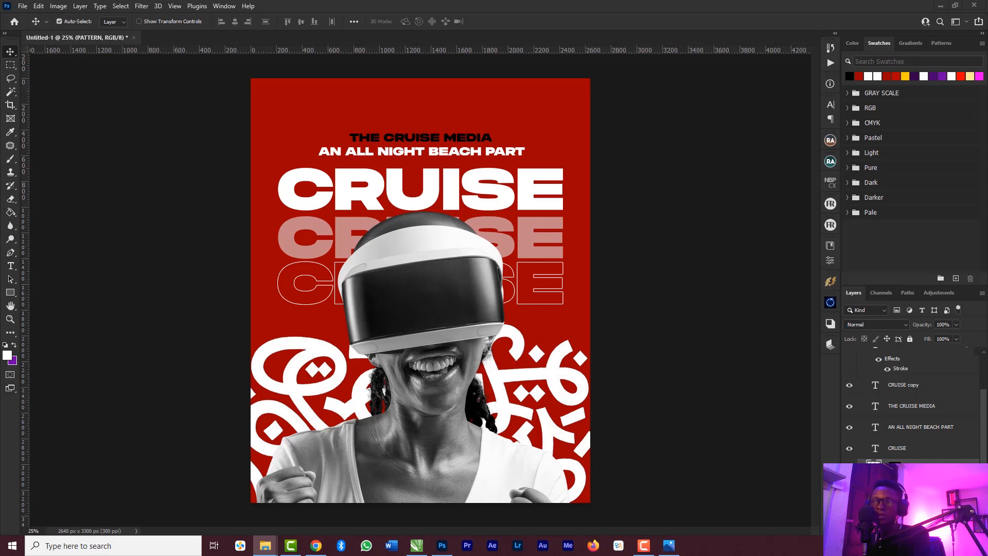
{"action": "left_click_drag", "start_coordinate": [195, 264], "coordinate": [312, 317]}
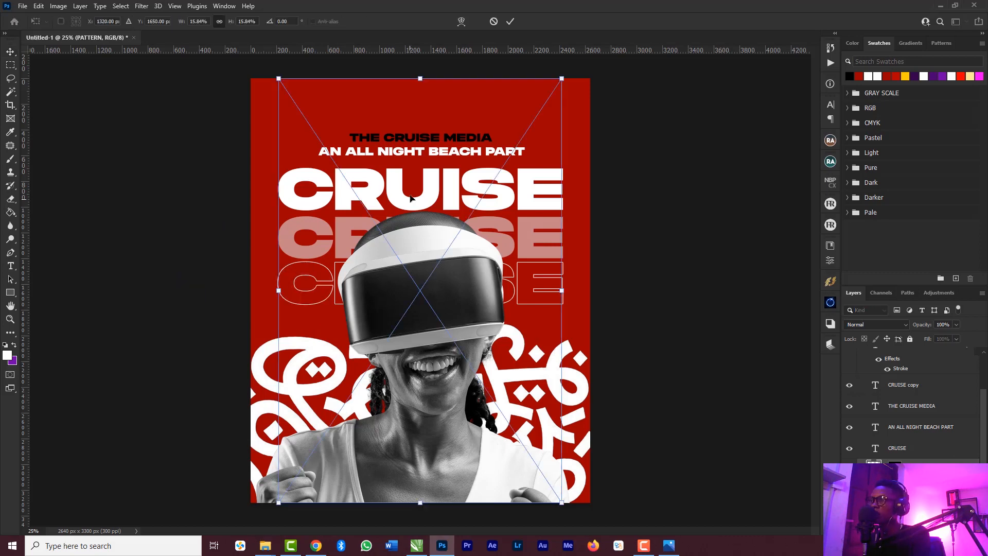
{"action": "left_click_drag", "start_coordinate": [279, 291], "coordinate": [232, 291]}
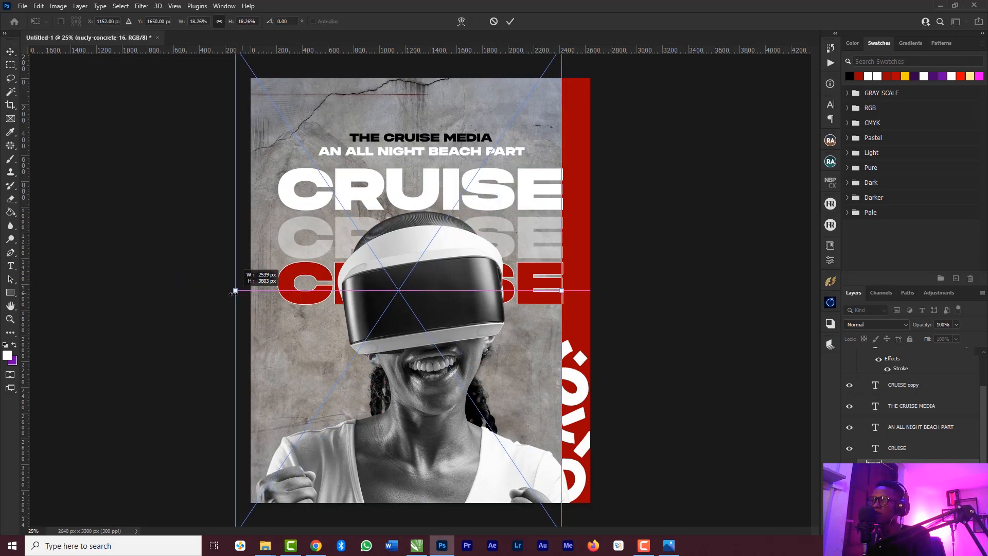
{"action": "left_click_drag", "start_coordinate": [561, 291], "coordinate": [616, 291]}
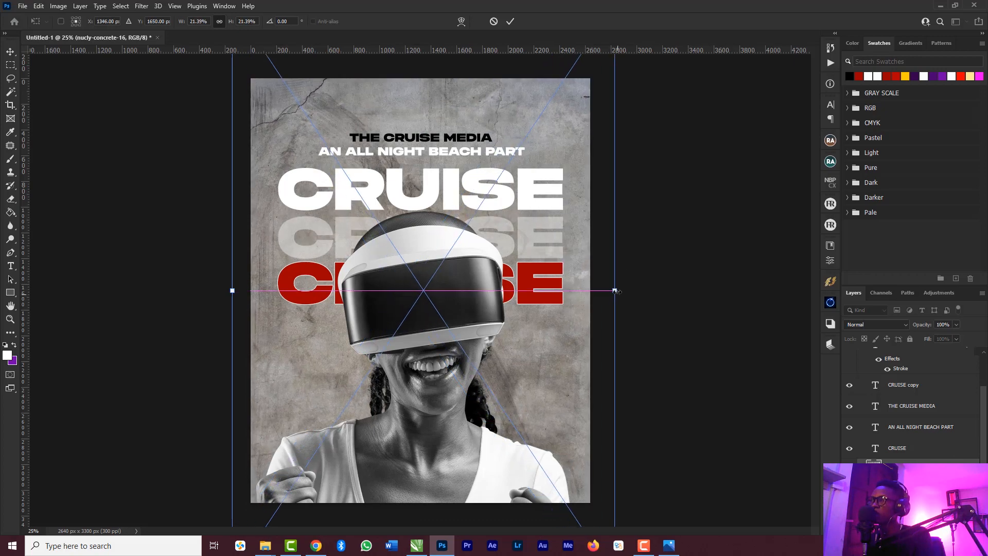
{"action": "left_click", "coordinate": [509, 21]}
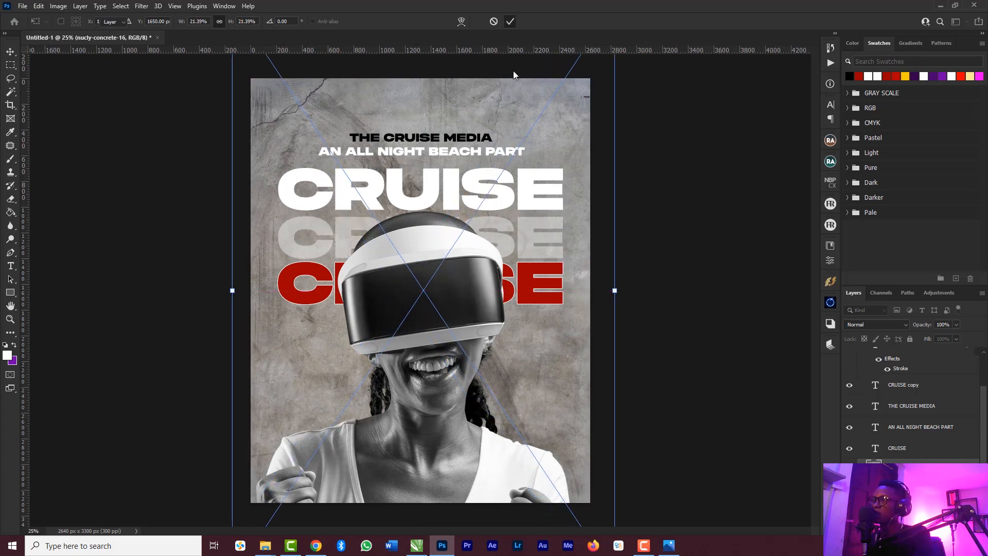
Set the concrete texture layer's blend mode to Overlay.
{"action": "left_click", "coordinate": [894, 325]}
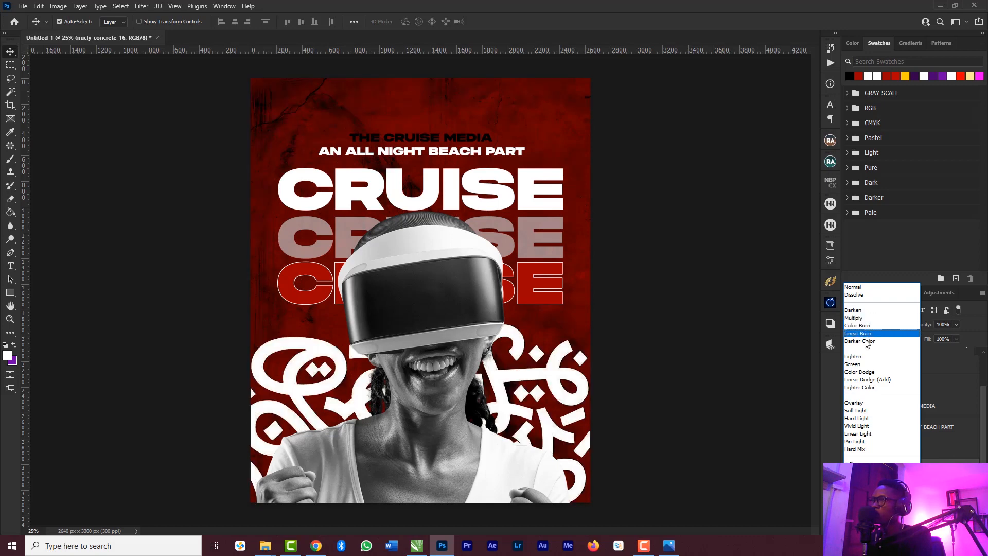
{"action": "left_click", "coordinate": [864, 404]}
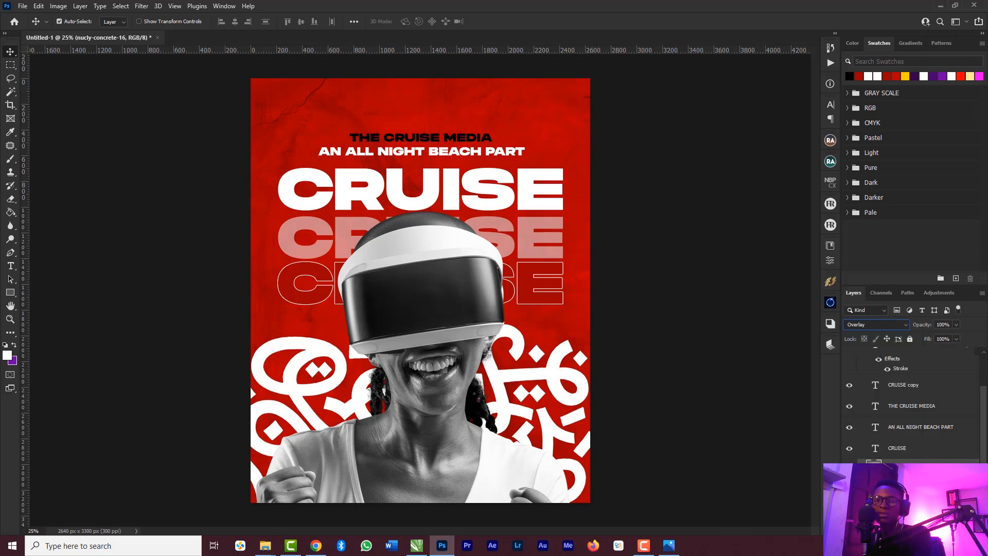
{"action": "key", "text": "alt+Tab"}
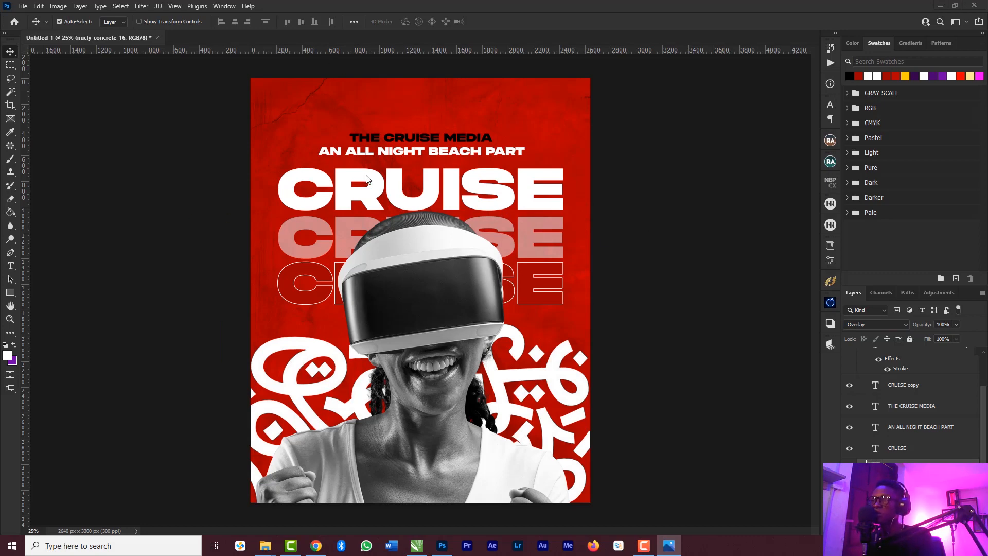
{"action": "left_click", "coordinate": [662, 181]}
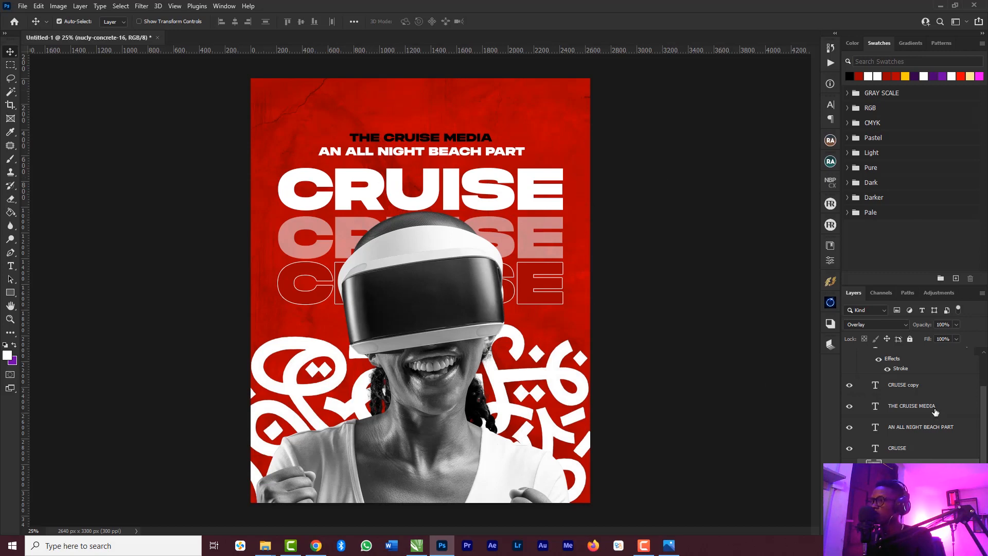
Collapse the poster group and stamp all visible layers onto a new merged layer above it.
{"action": "scroll", "coordinate": [918, 401], "scroll_direction": "up", "scroll_amount": 1}
{"action": "scroll", "coordinate": [918, 401], "scroll_direction": "up", "scroll_amount": 3}
{"action": "left_click", "coordinate": [868, 355]}
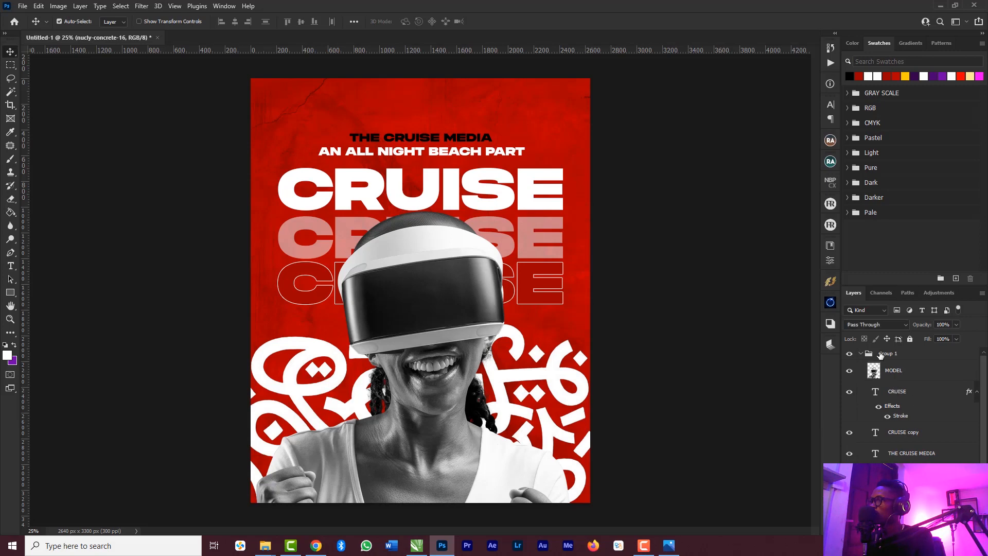
{"action": "left_click", "coordinate": [860, 353]}
{"action": "key", "text": "ctrl+shift+alt+e"}
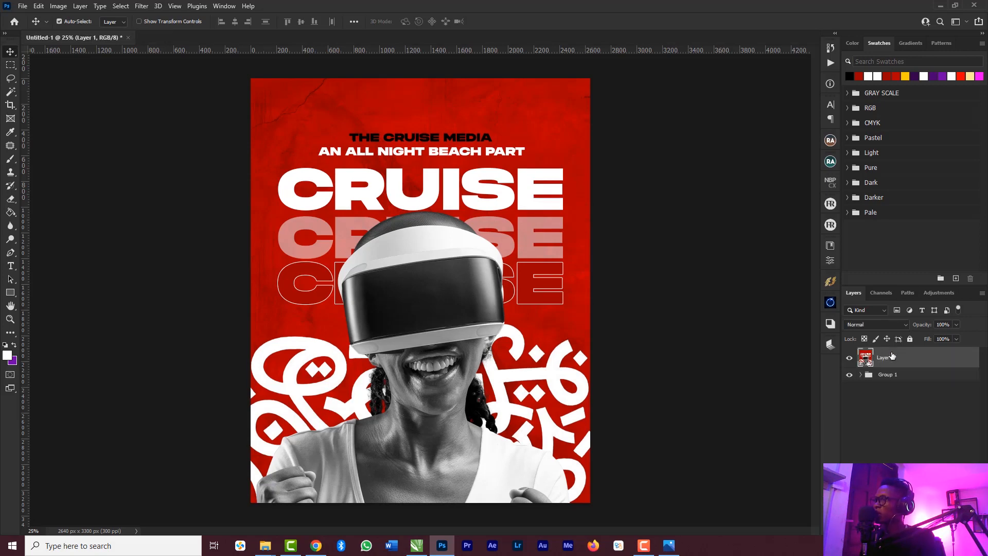
Open the Camera Raw filter on the merged layer and set the Effects grain to 25.
{"action": "left_click", "coordinate": [829, 63]}
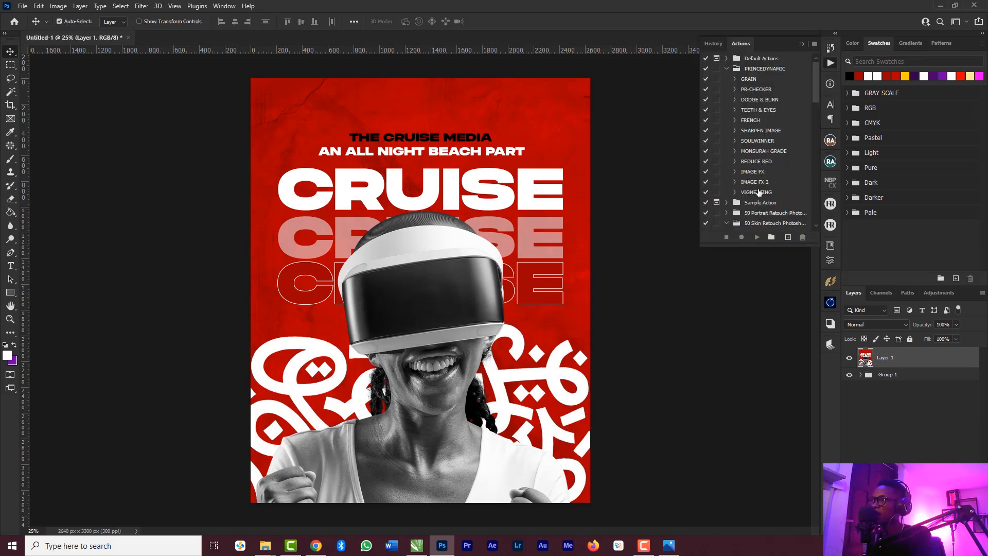
{"action": "left_click", "coordinate": [801, 44]}
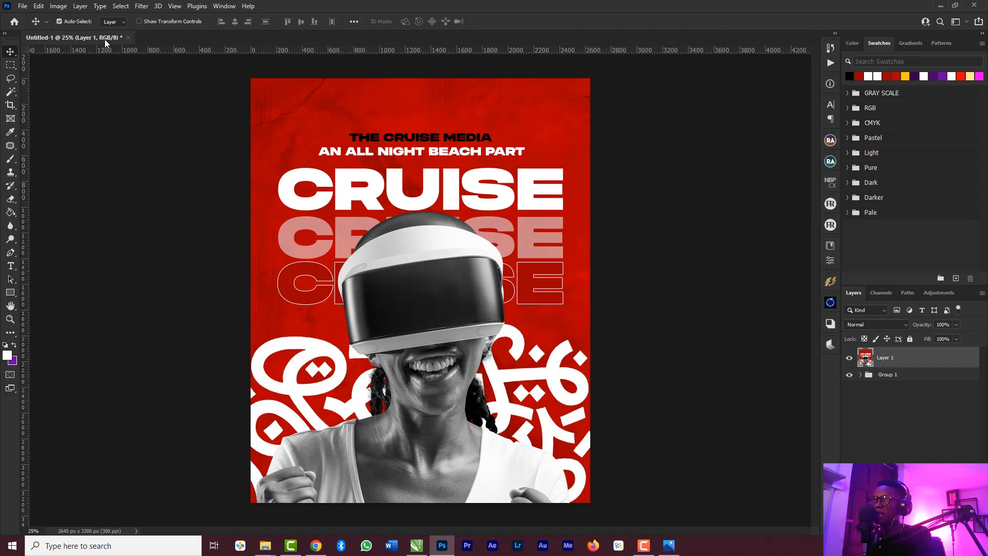
{"action": "left_click", "coordinate": [141, 6]}
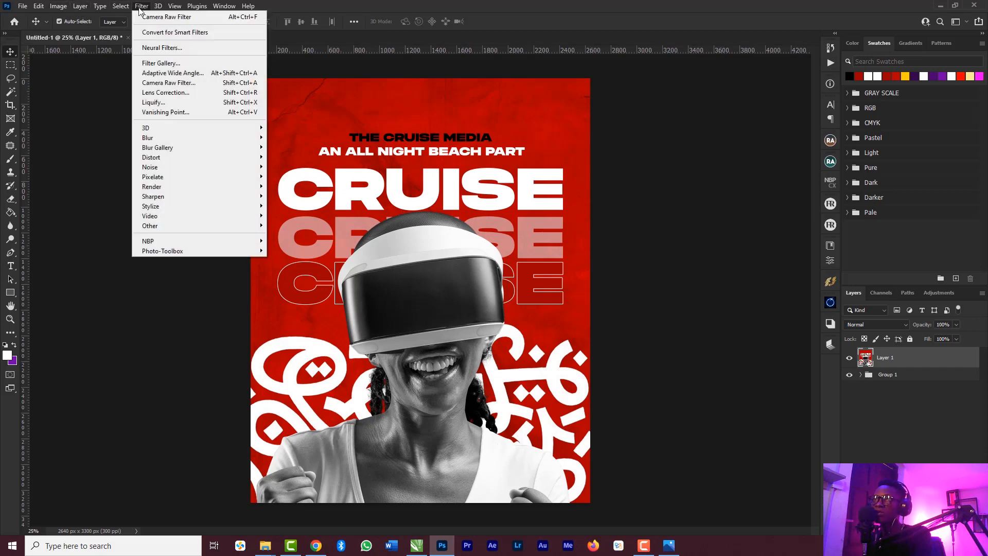
{"action": "left_click", "coordinate": [169, 84]}
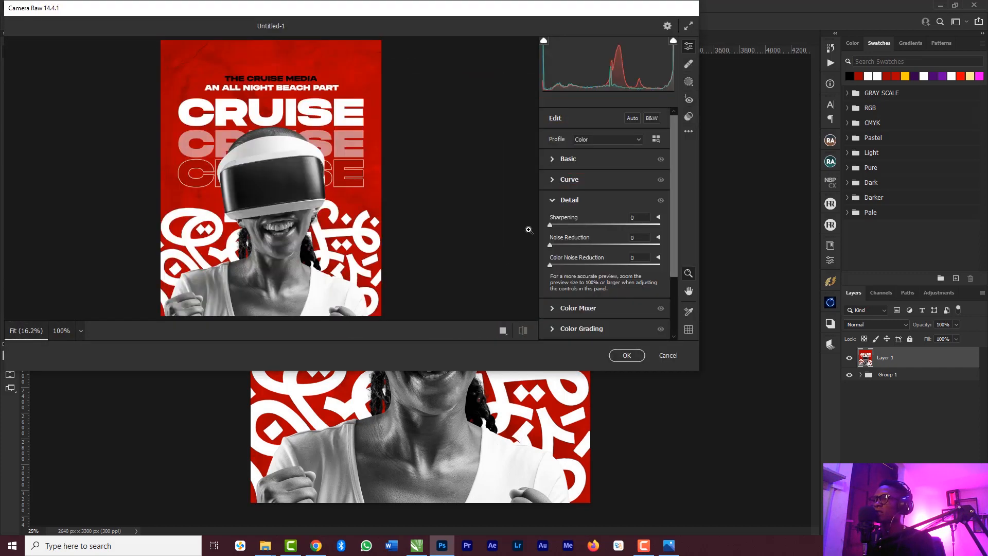
{"action": "left_click", "coordinate": [554, 202]}
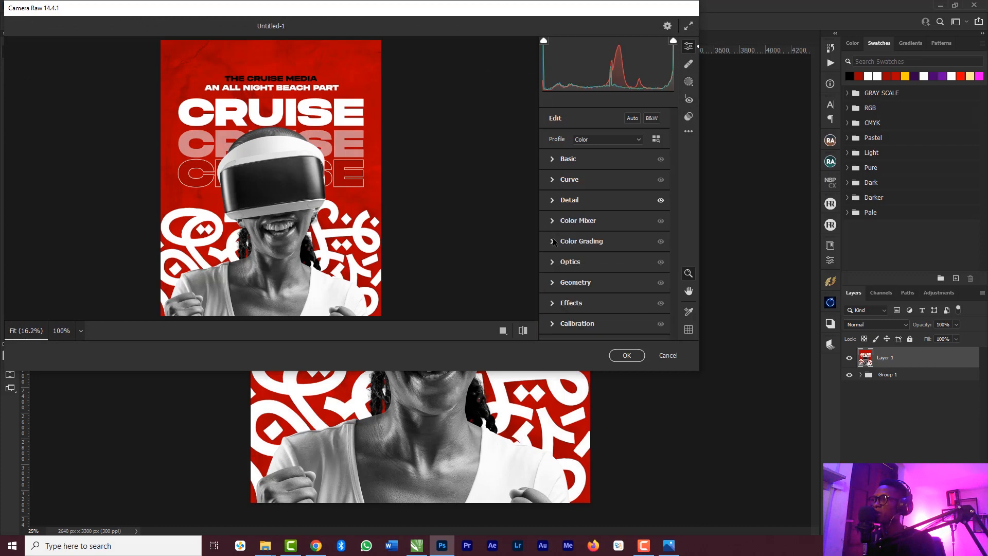
{"action": "left_click", "coordinate": [553, 304]}
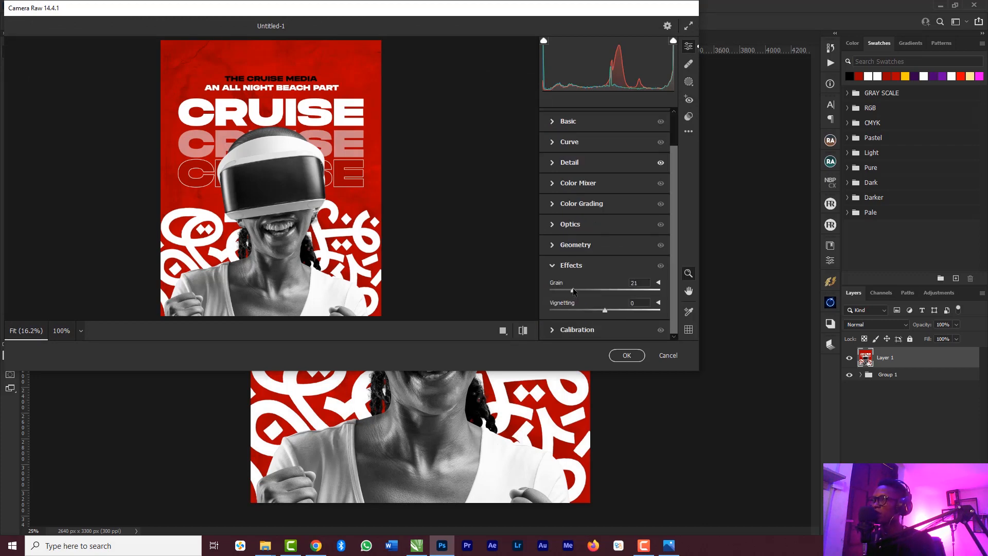
{"action": "left_click_drag", "start_coordinate": [573, 289], "coordinate": [577, 289]}
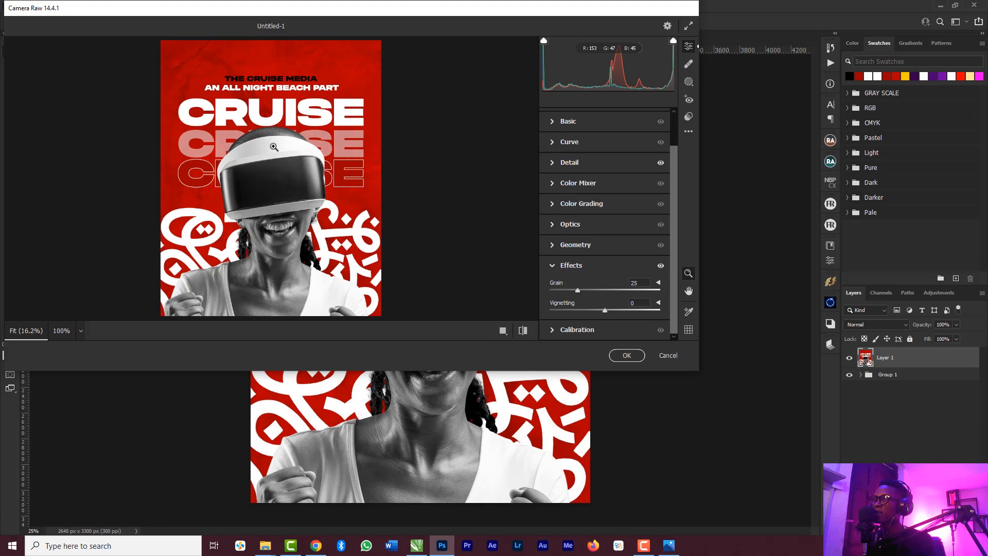
Inspect the grain up close on the titles and headset, and raise it to 34.
{"action": "left_click", "coordinate": [299, 118]}
{"action": "scroll", "coordinate": [342, 237], "scroll_direction": "down", "scroll_amount": 6}
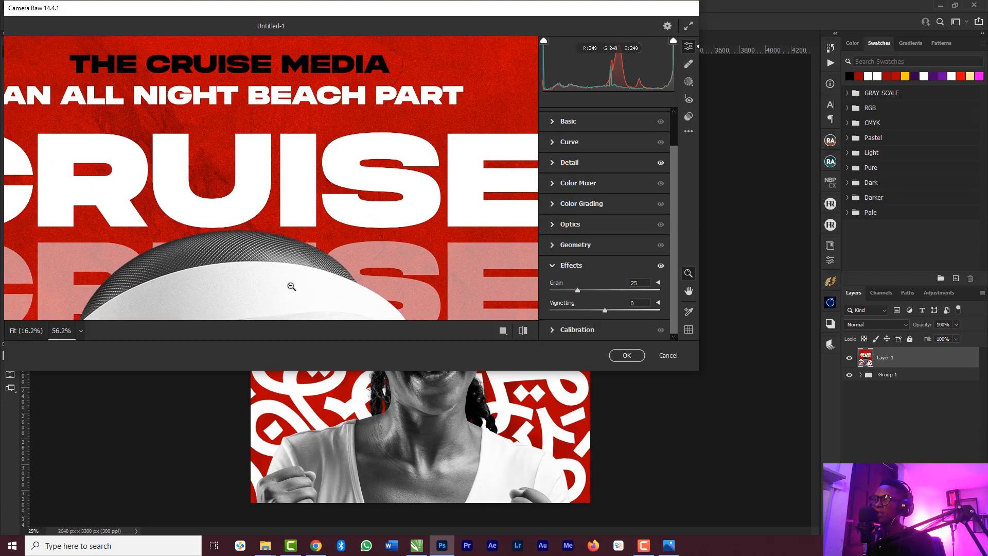
{"action": "key", "text": "space"}
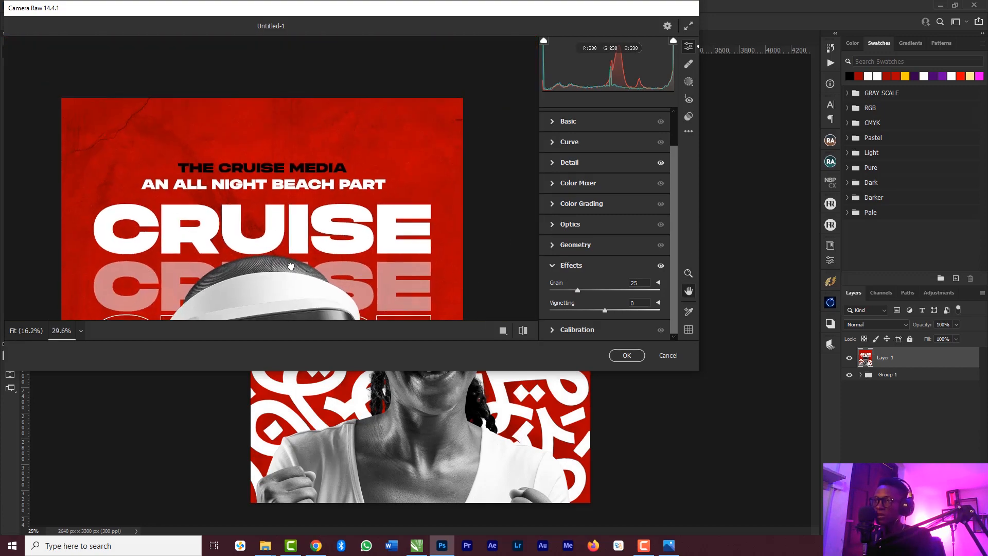
{"action": "left_click_drag", "start_coordinate": [293, 260], "coordinate": [309, 163]}
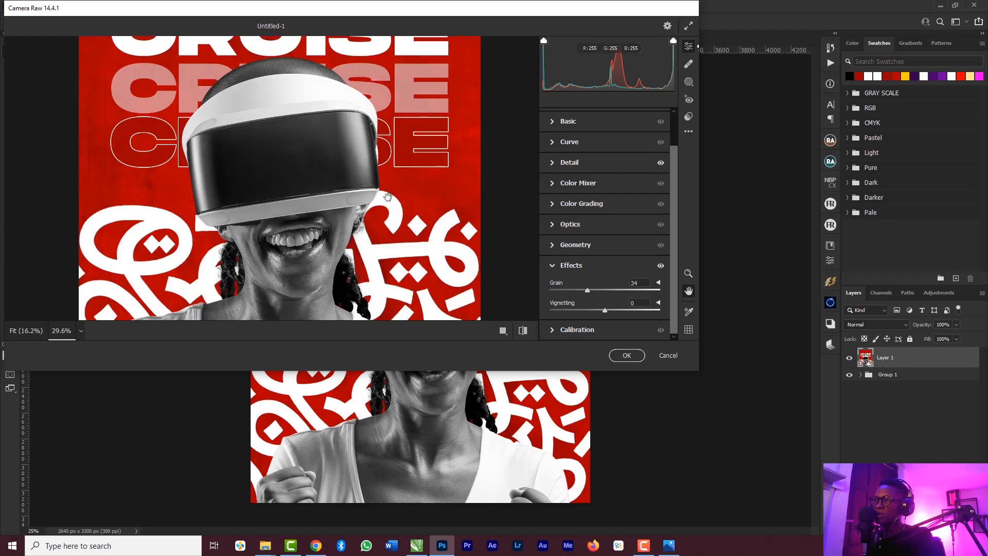
Set the vignetting to -25 and apply the Camera Raw filter to the merged layer.
{"action": "key", "text": "z"}
{"action": "mouse_move", "coordinate": [399, 197]}
{"action": "left_mouse_down"}
{"action": "mouse_move", "coordinate": [372, 200]}
{"action": "mouse_move", "coordinate": [459, 225]}
{"action": "mouse_move", "coordinate": [345, 172]}
{"action": "mouse_move", "coordinate": [390, 181]}
{"action": "mouse_move", "coordinate": [402, 196]}
{"action": "left_mouse_up"}
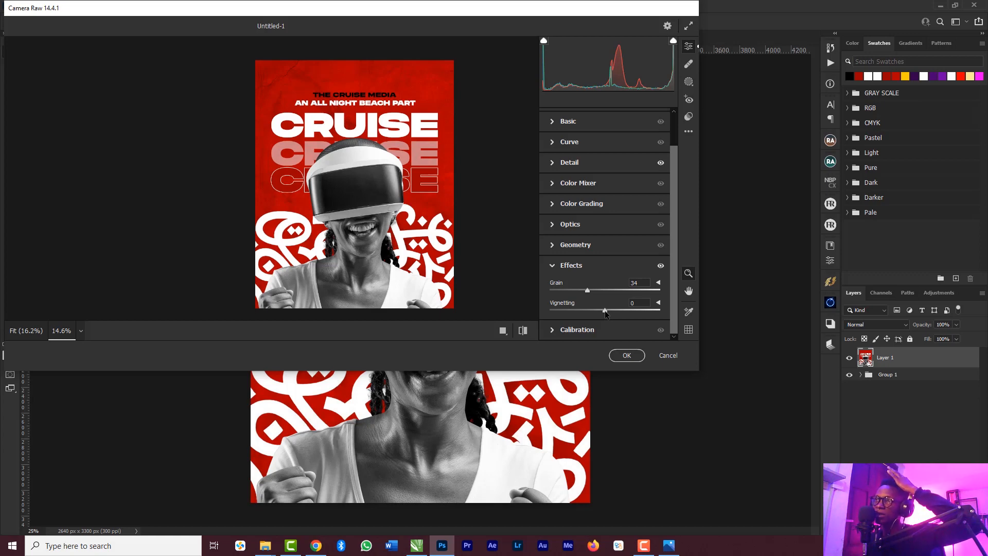
{"action": "left_click_drag", "start_coordinate": [605, 311], "coordinate": [591, 311]}
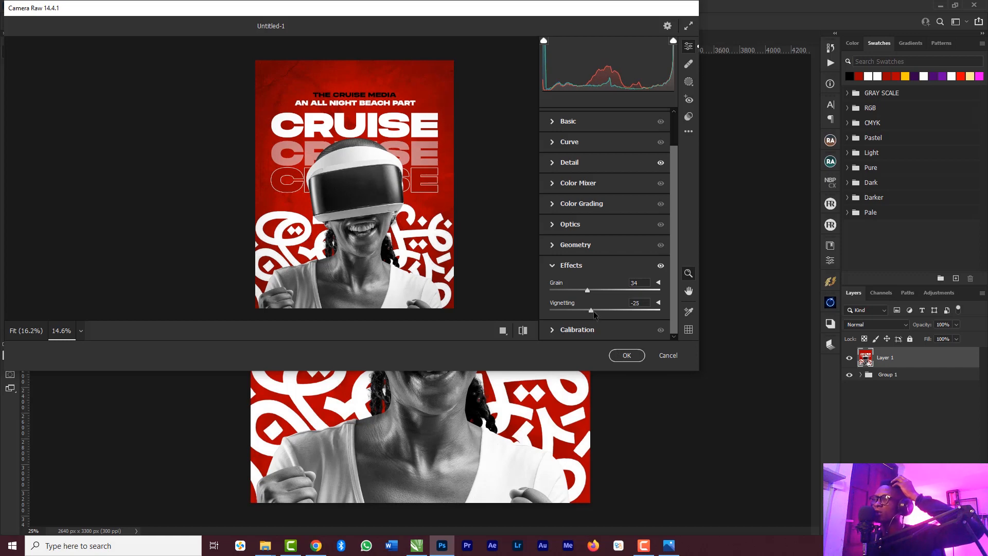
{"action": "left_click", "coordinate": [627, 355]}
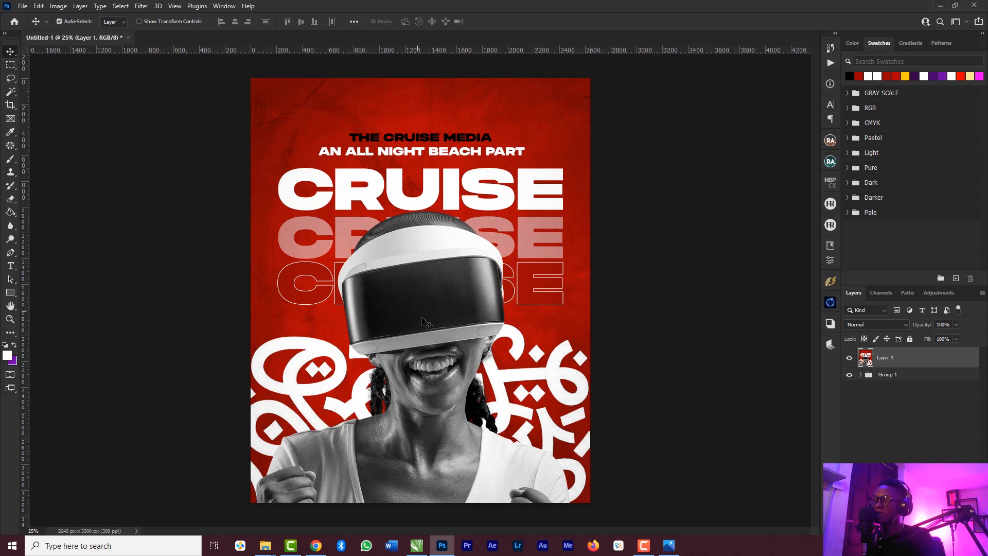
Add the designer's signature name as white centred text on the model's chest, above the merged layer.
{"action": "key", "text": "t"}
{"action": "left_click", "coordinate": [422, 456]}
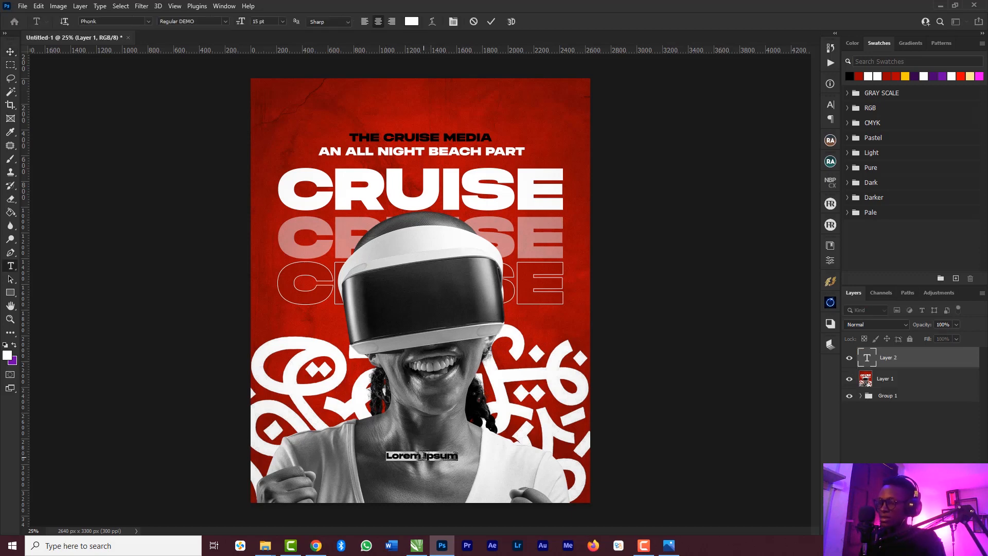
{"action": "type", "text": "PRINCE"}
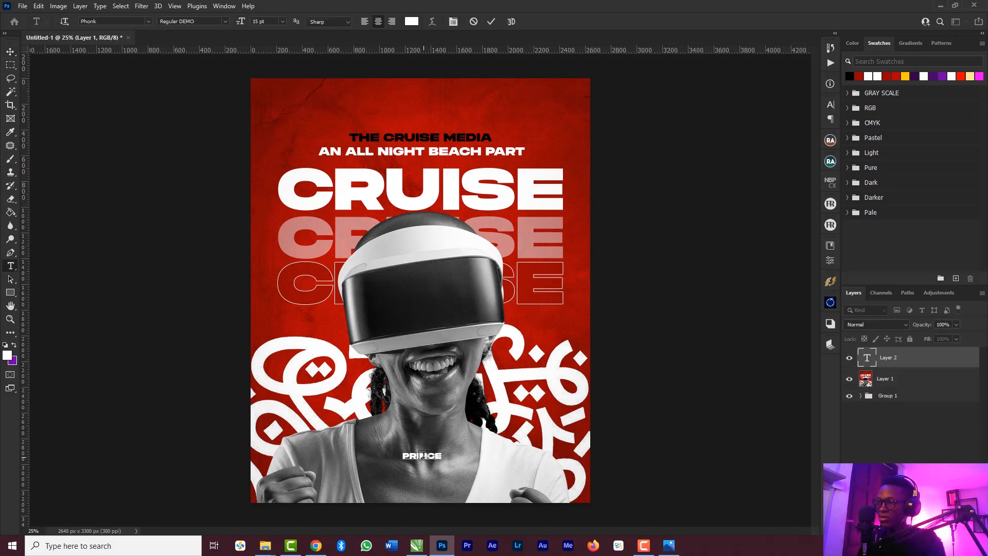
{"action": "type", "text": "DYNAMIC"}
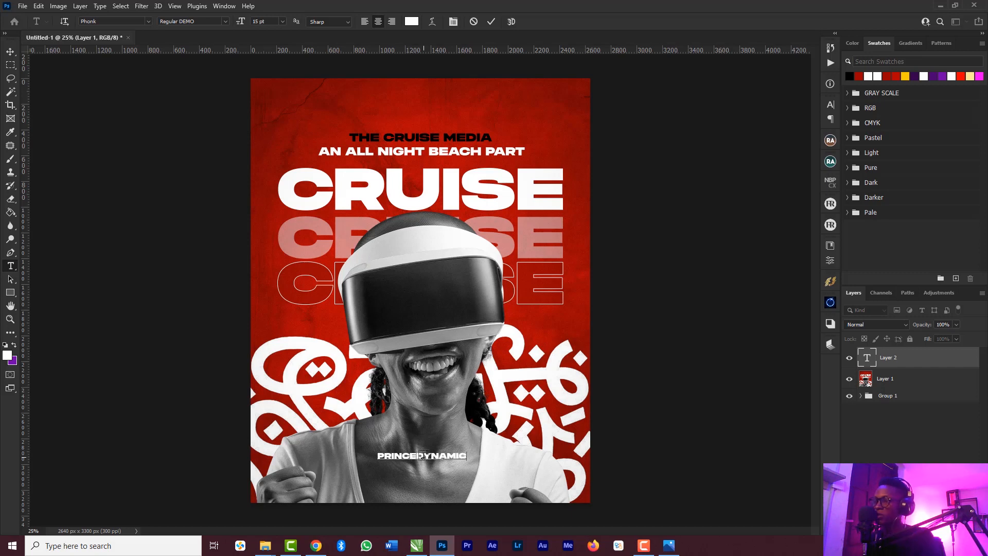
{"action": "key", "text": "ctrl+a"}
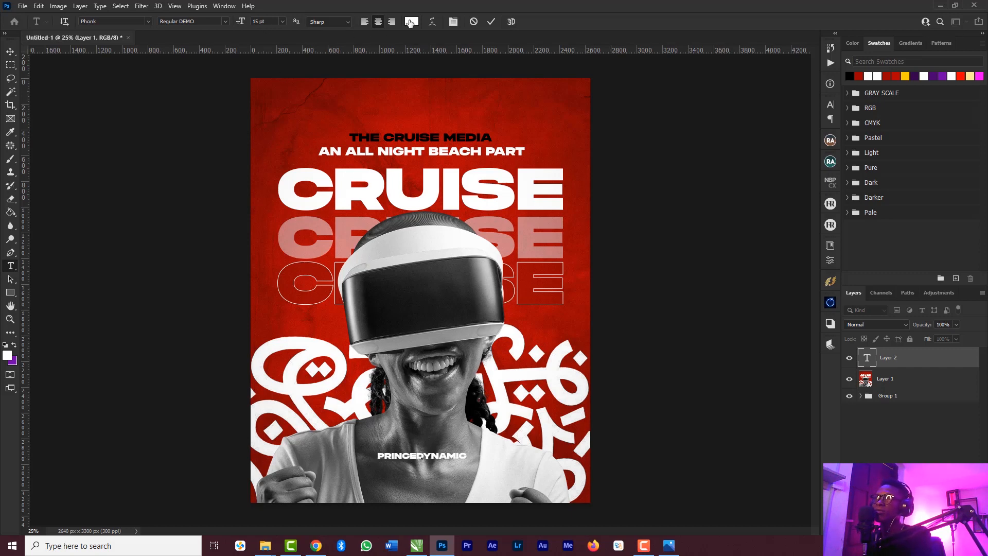
{"action": "left_click", "coordinate": [411, 21]}
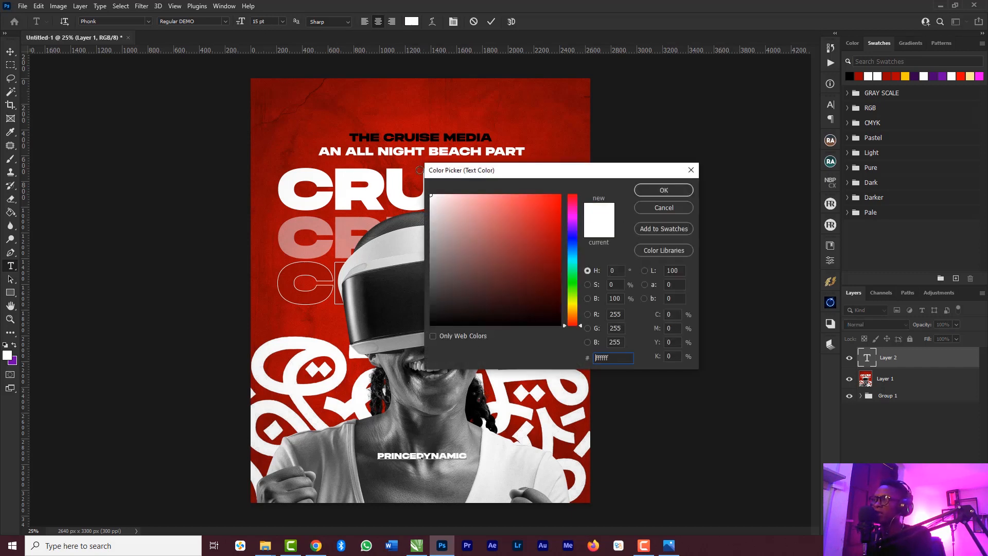
{"action": "left_click", "coordinate": [663, 191]}
Change the signature text's font to Autograf PERSONAL USE ONLY Regular and commit the text.
{"action": "left_click", "coordinate": [136, 22]}
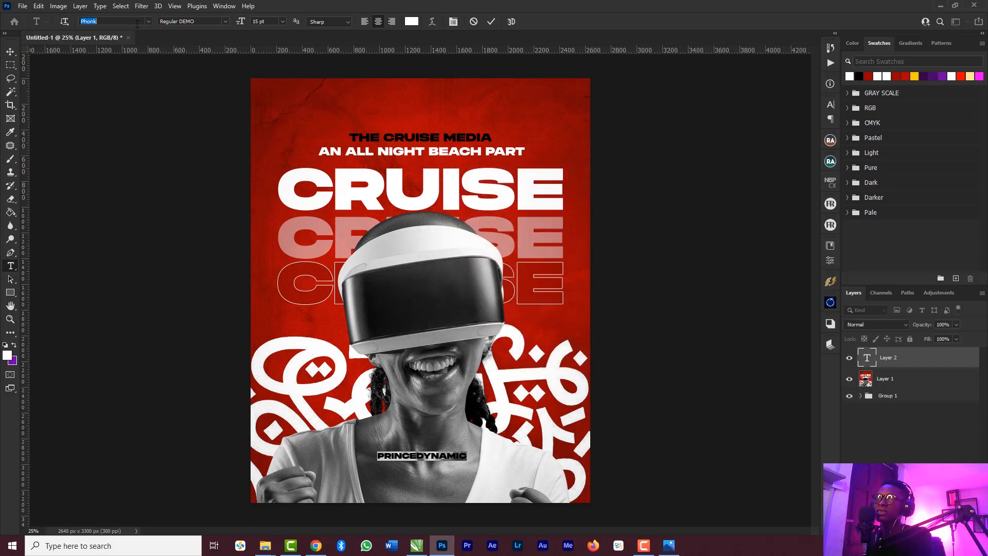
{"action": "type", "text": "AUTI"}
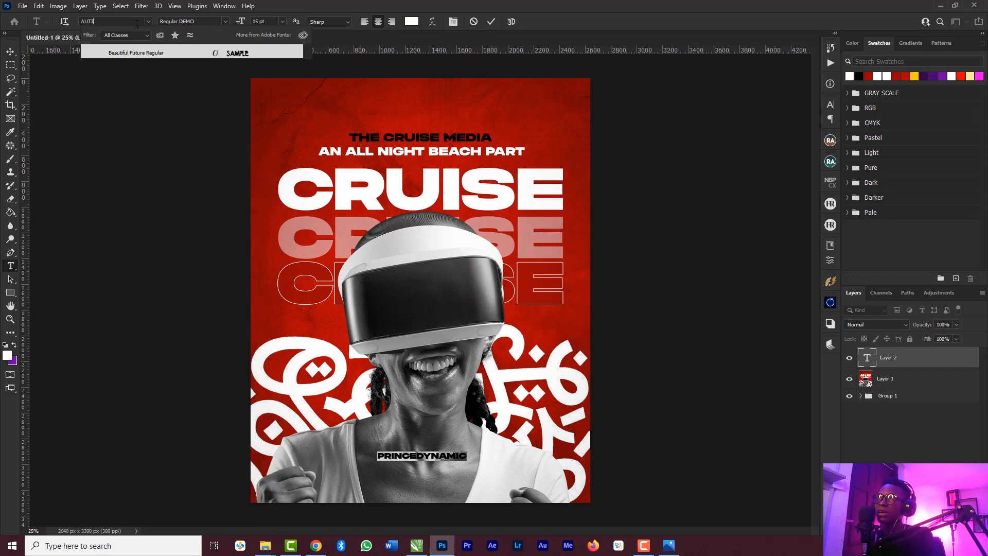
{"action": "key", "text": "BackSpace"}
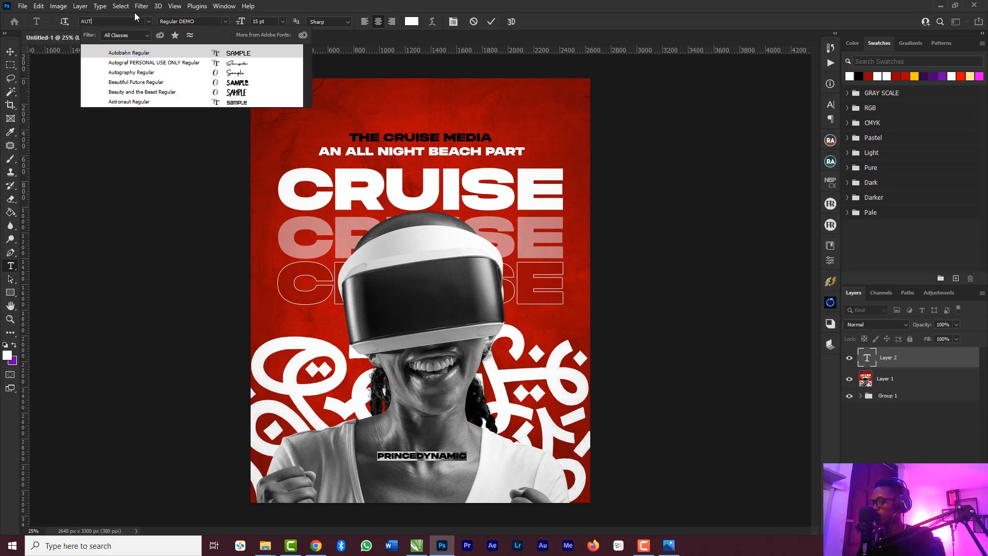
{"action": "type", "text": "O"}
{"action": "left_click", "coordinate": [134, 63]}
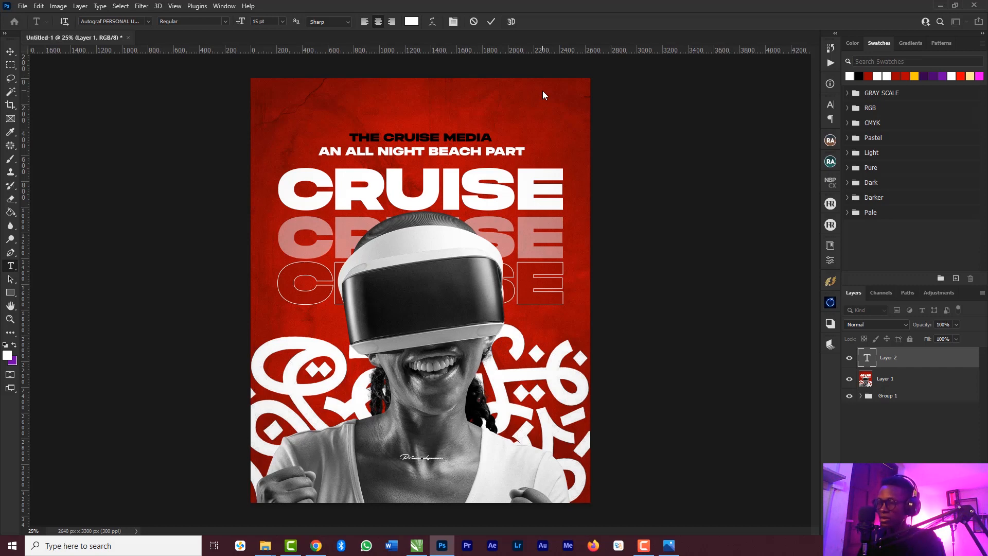
{"action": "left_click", "coordinate": [491, 21]}
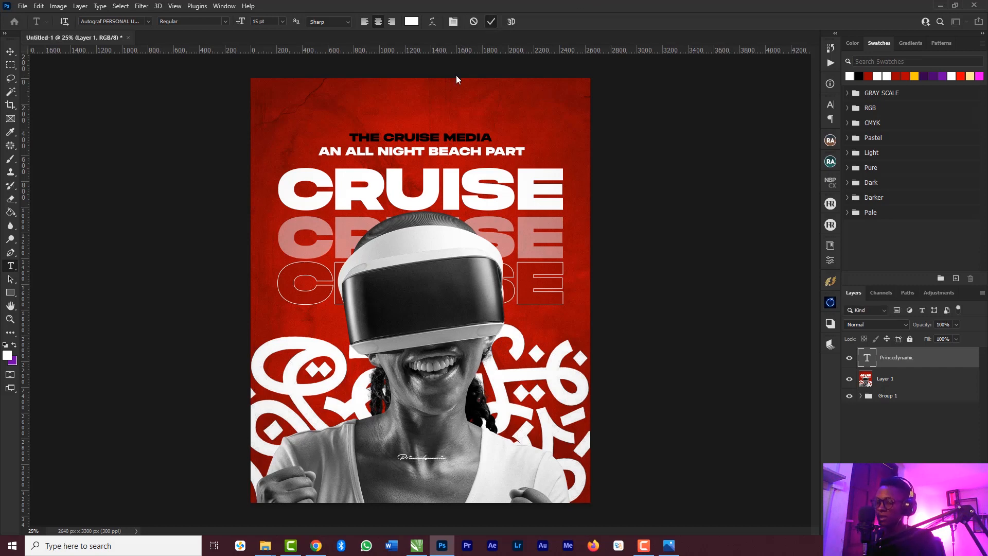
Enlarge the signature text and place it centred near the poster's lower edge, over the model's chest.
{"action": "key", "text": "v"}
{"action": "key", "text": "ctrl+t"}
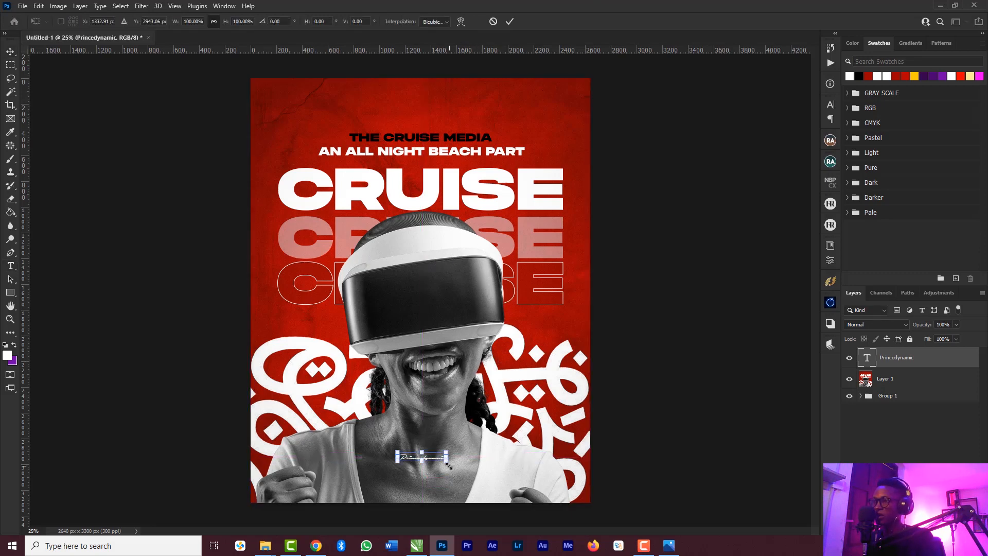
{"action": "left_click_drag", "start_coordinate": [447, 461], "coordinate": [420, 489]}
{"action": "left_click", "coordinate": [509, 22]}
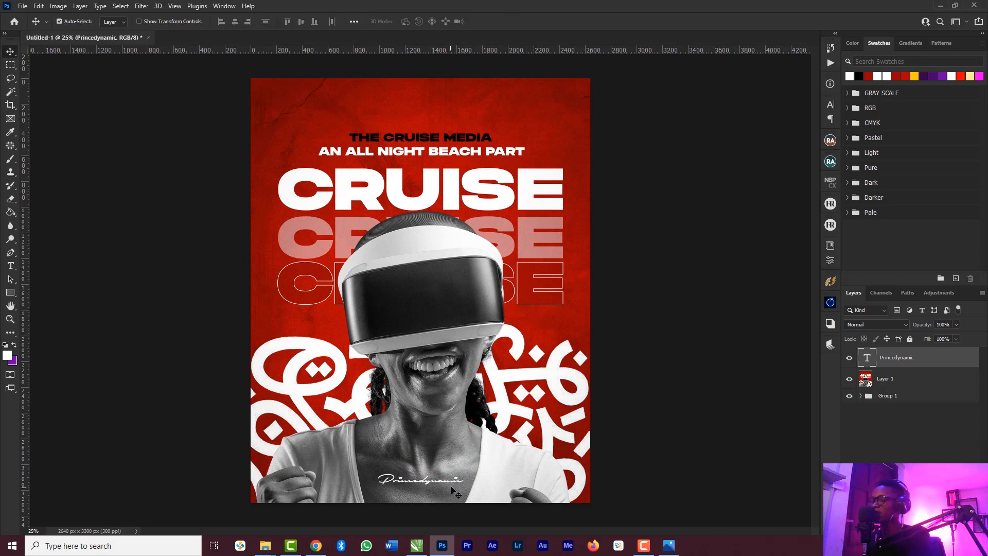
{"action": "left_click_drag", "start_coordinate": [456, 477], "coordinate": [457, 480]}
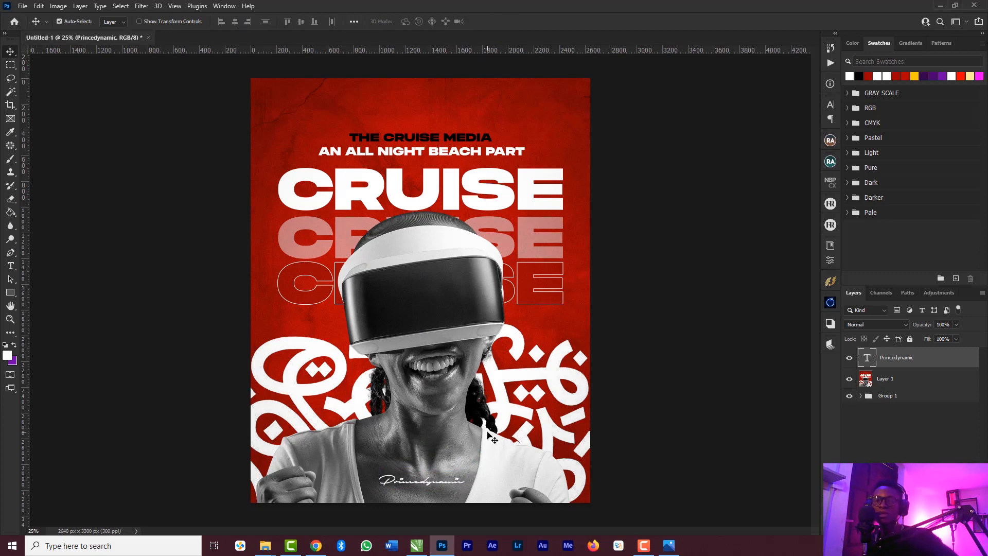